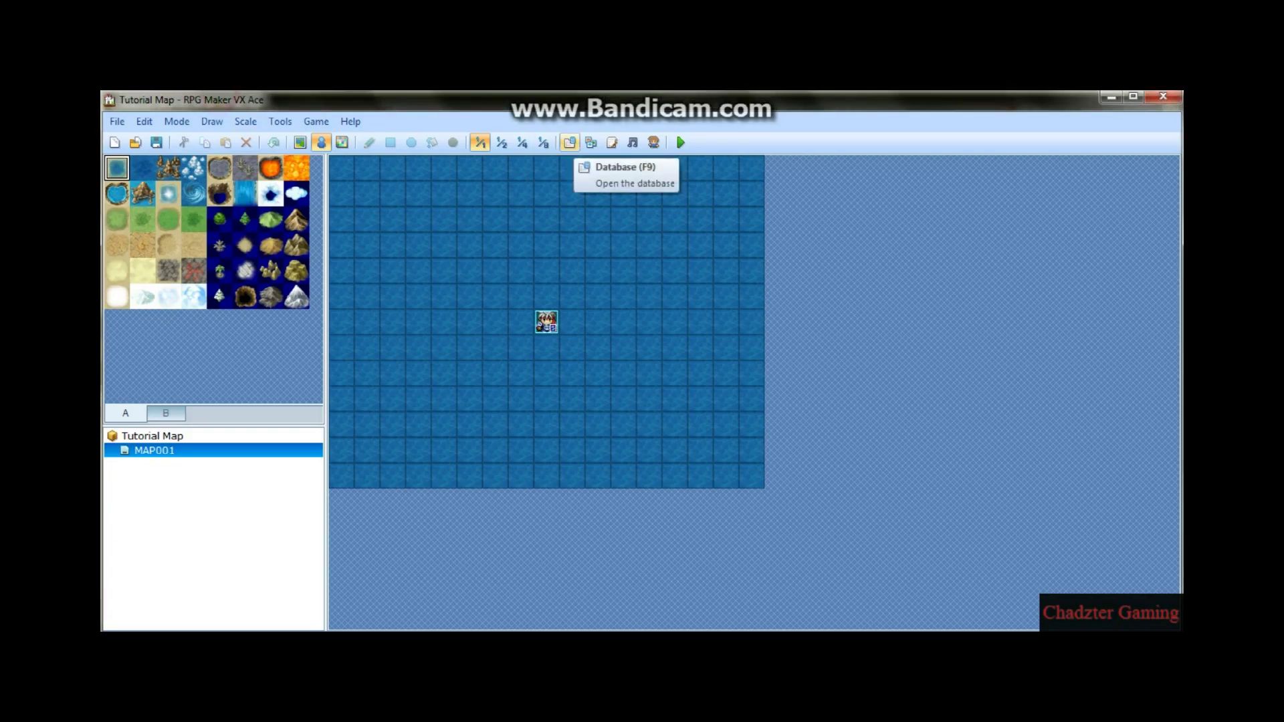
Open the Animations section of the database at the start of its list.
{"action": "left_click", "coordinate": [569, 142]}
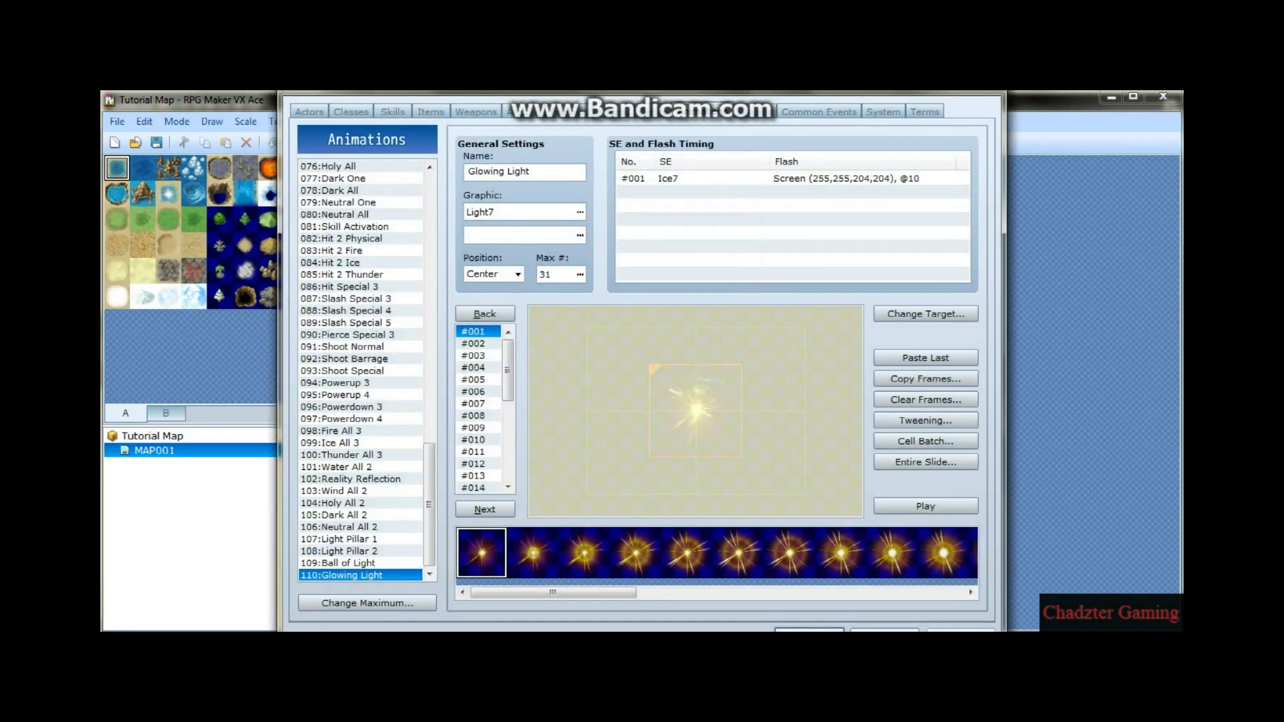
{"action": "left_click", "coordinate": [702, 116]}
{"action": "left_click_drag", "start_coordinate": [428, 460], "coordinate": [428, 191]}
Examine several of the preset animations, including Hit Fire, Slash Fire and Pierce Fire.
{"action": "left_click", "coordinate": [373, 179]}
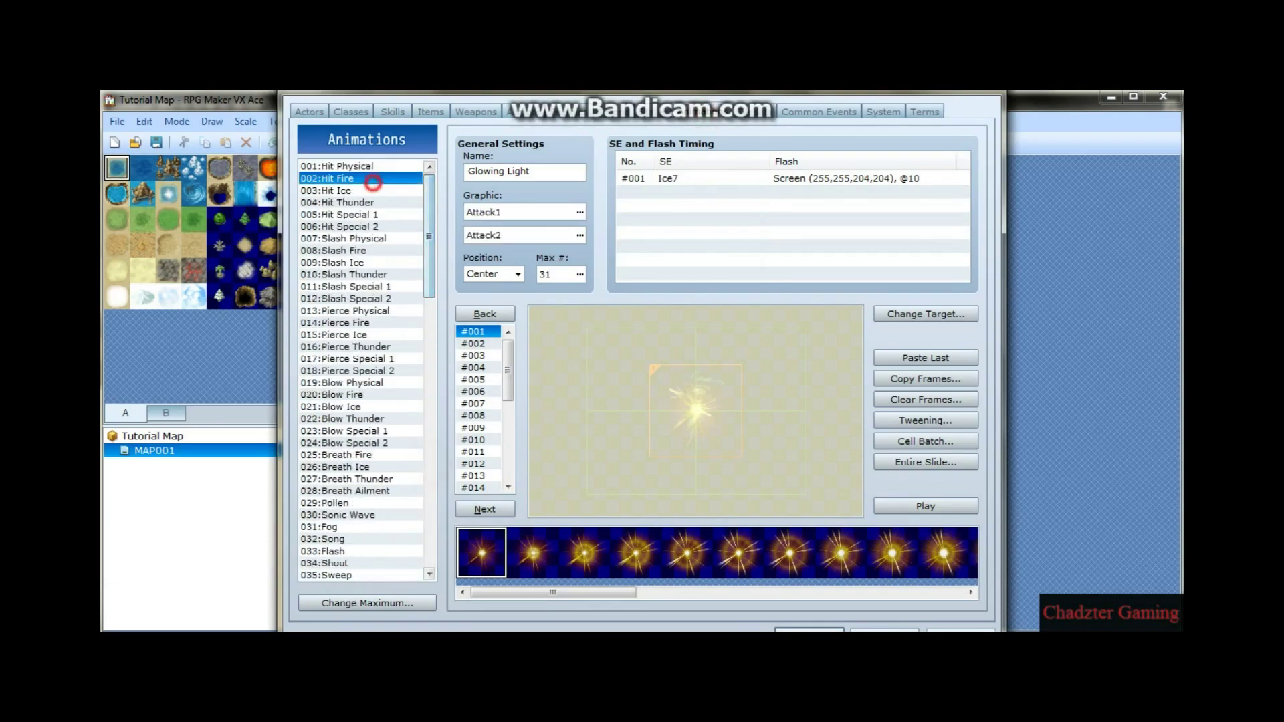
{"action": "left_click", "coordinate": [361, 238]}
{"action": "left_click", "coordinate": [355, 298]}
{"action": "left_click", "coordinate": [346, 392]}
{"action": "left_click", "coordinate": [354, 250]}
{"action": "left_click", "coordinate": [345, 322]}
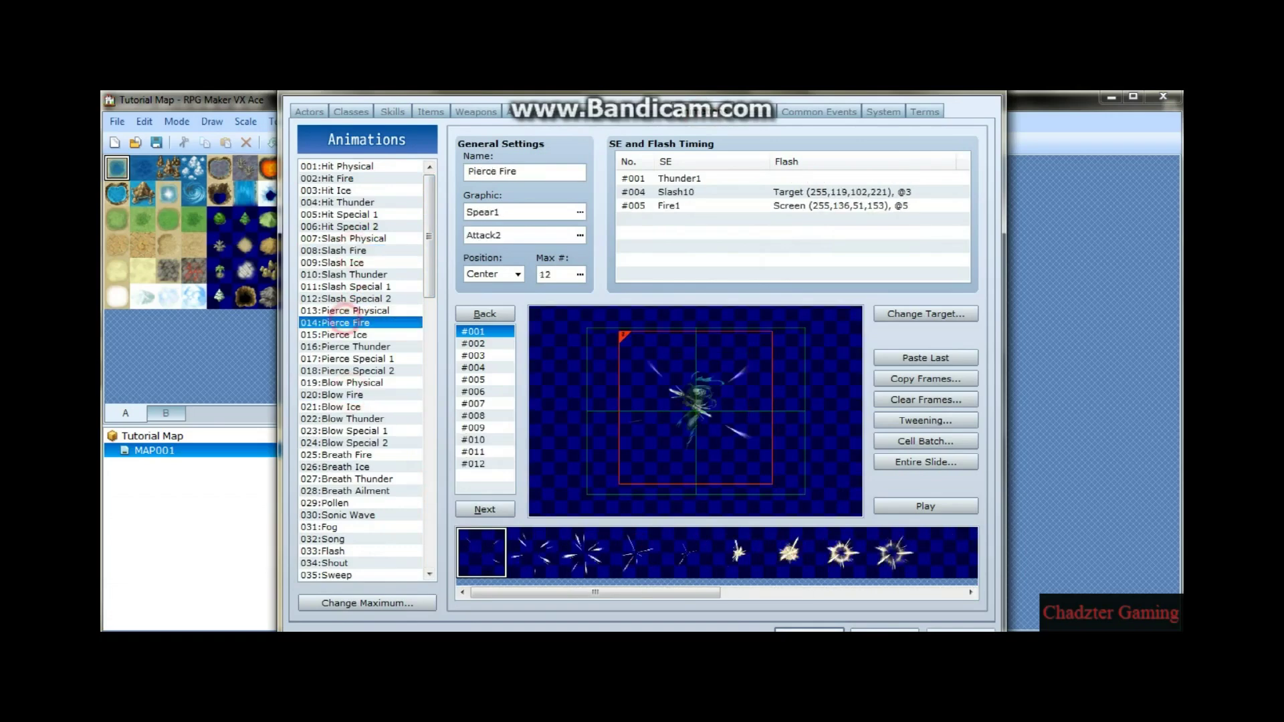
{"action": "scroll", "coordinate": [345, 322], "scroll_direction": "down", "scroll_amount": 3}
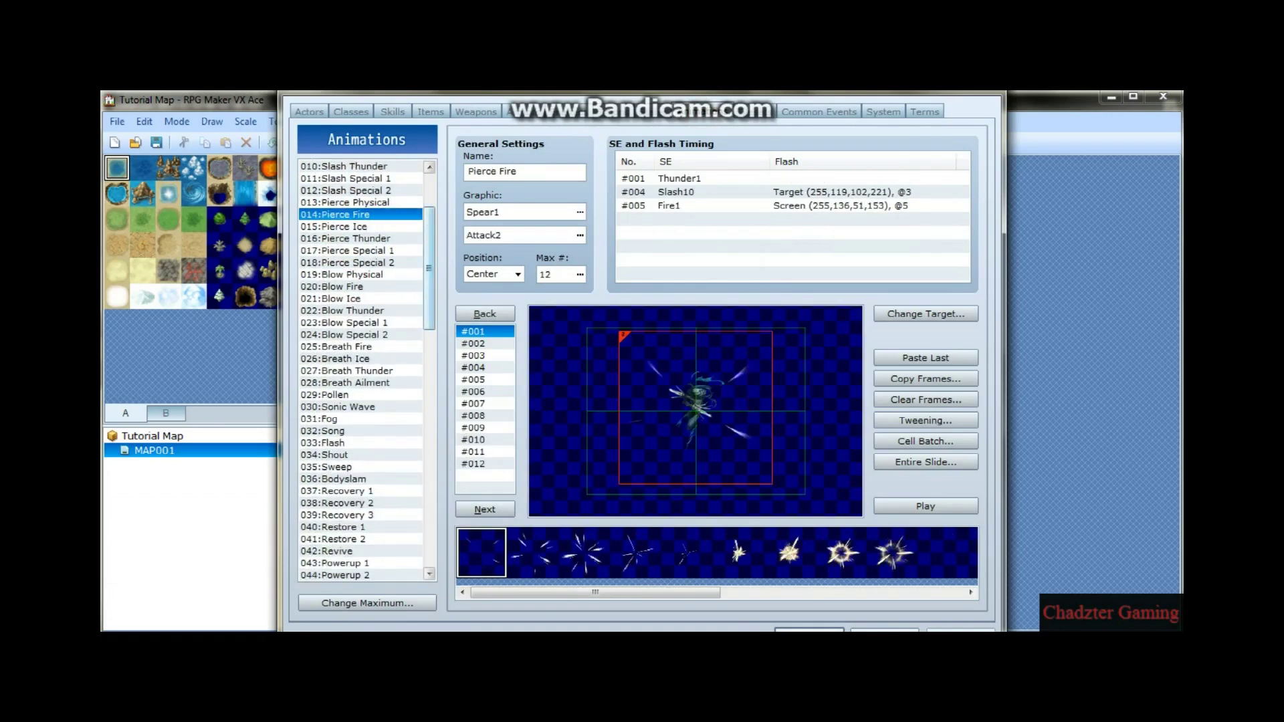
{"action": "left_click_drag", "start_coordinate": [428, 264], "coordinate": [428, 232]}
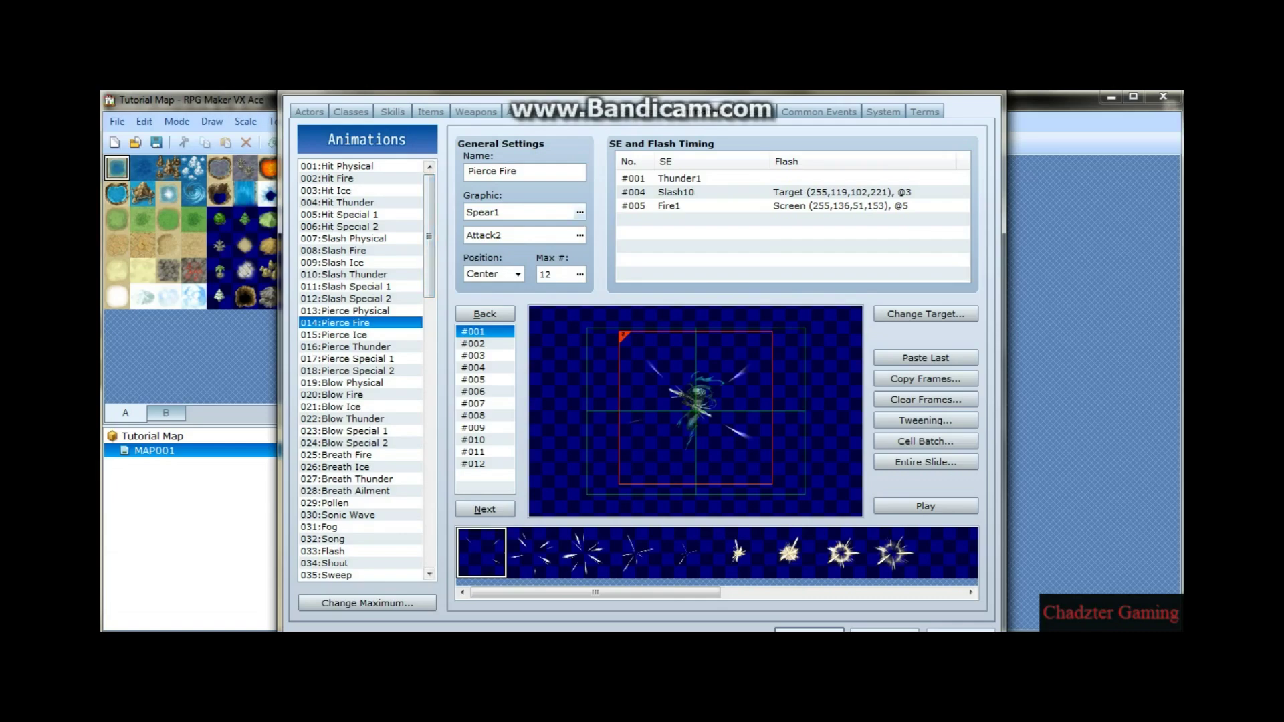
Raise the maximum number of animations to 111.
{"action": "left_click_drag", "start_coordinate": [428, 235], "coordinate": [428, 511]}
{"action": "left_click", "coordinate": [367, 603]}
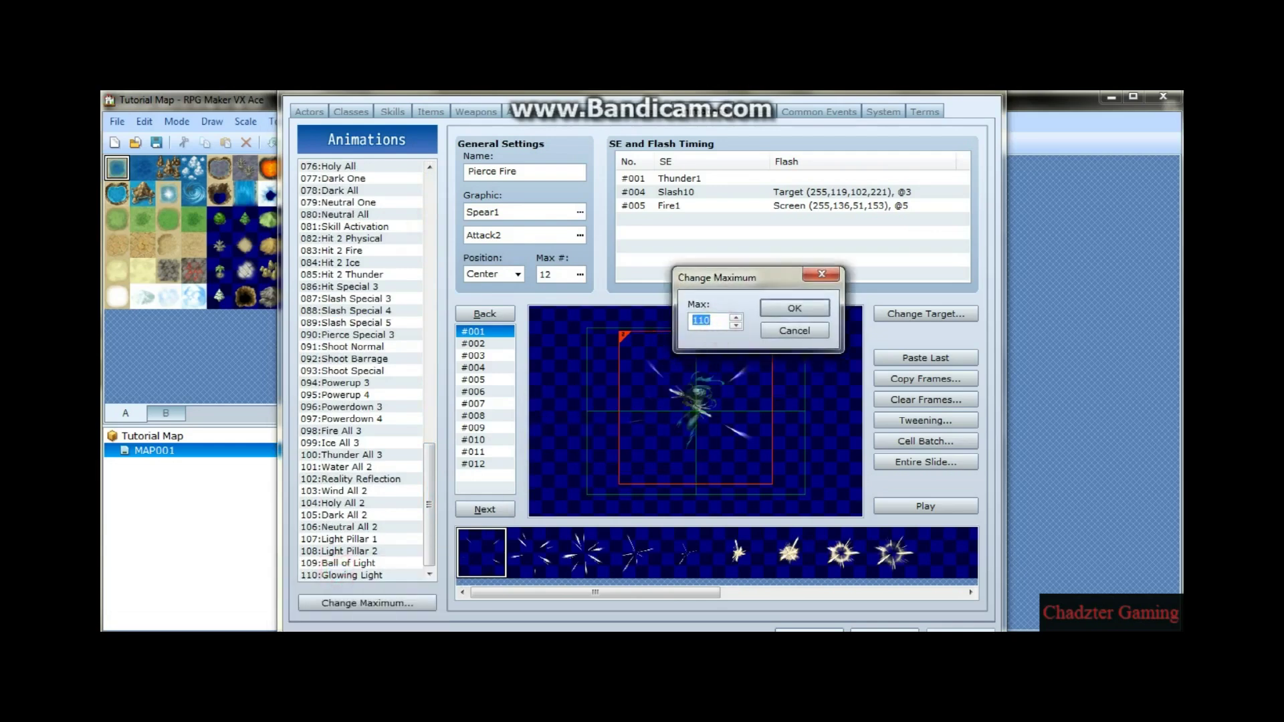
{"action": "type", "text": "111"}
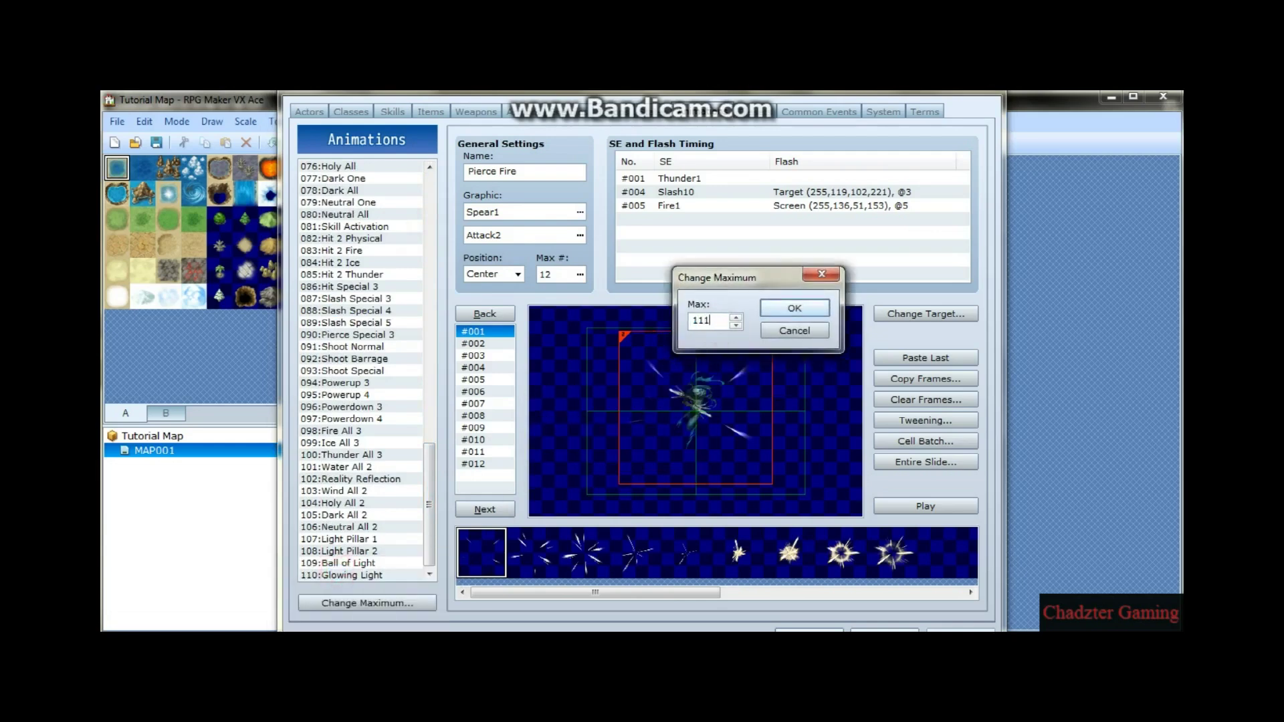
{"action": "key", "text": "Return"}
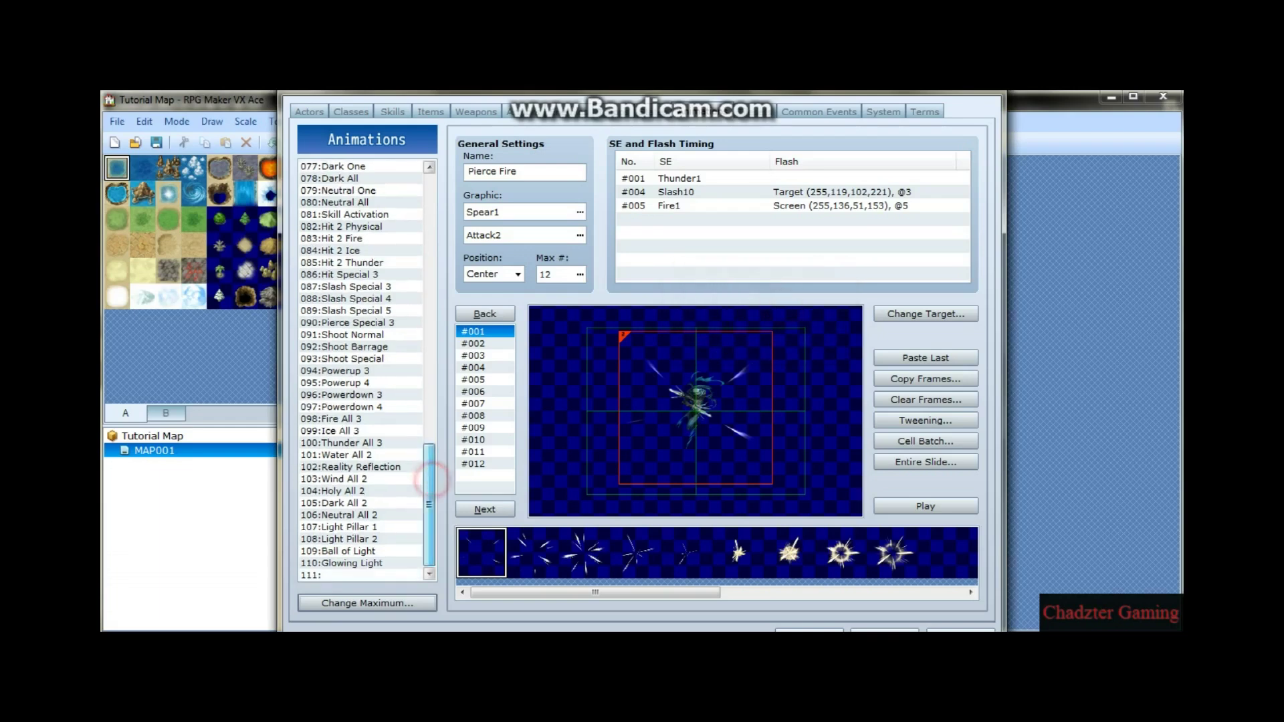
Name the empty animation 111 "Cross Slash".
{"action": "left_click", "coordinate": [361, 575]}
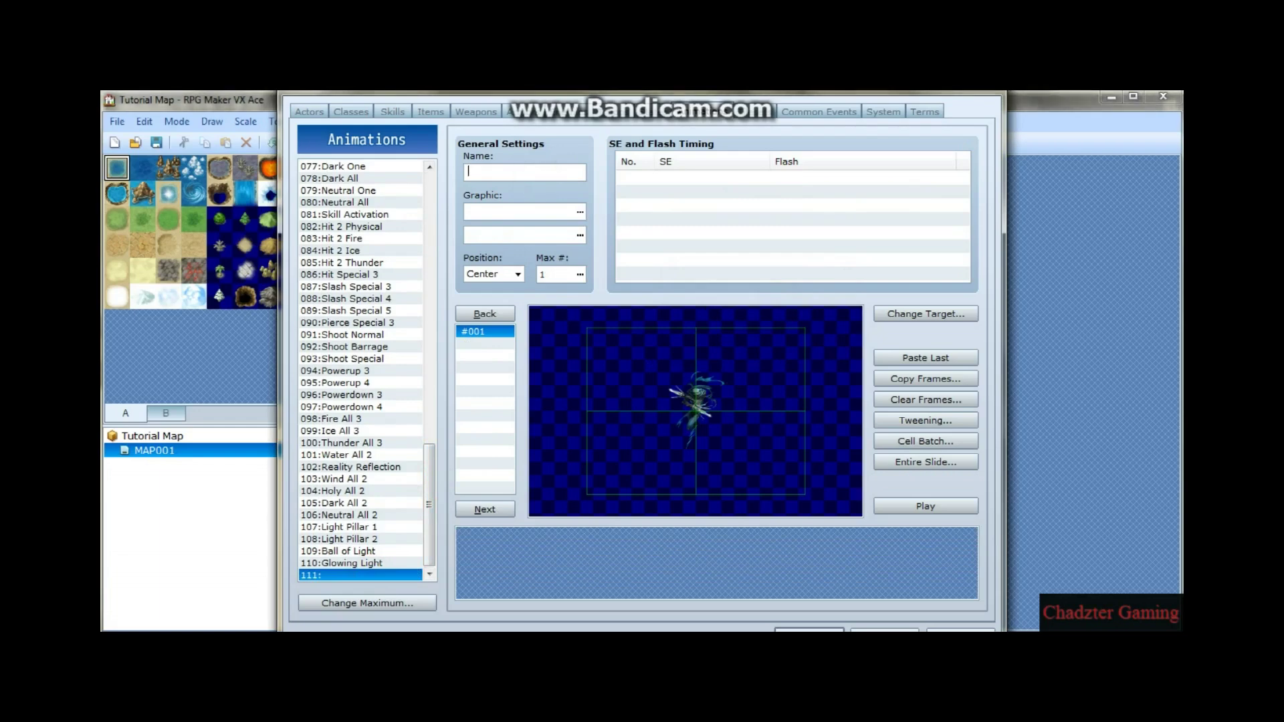
{"action": "type", "text": "C"}
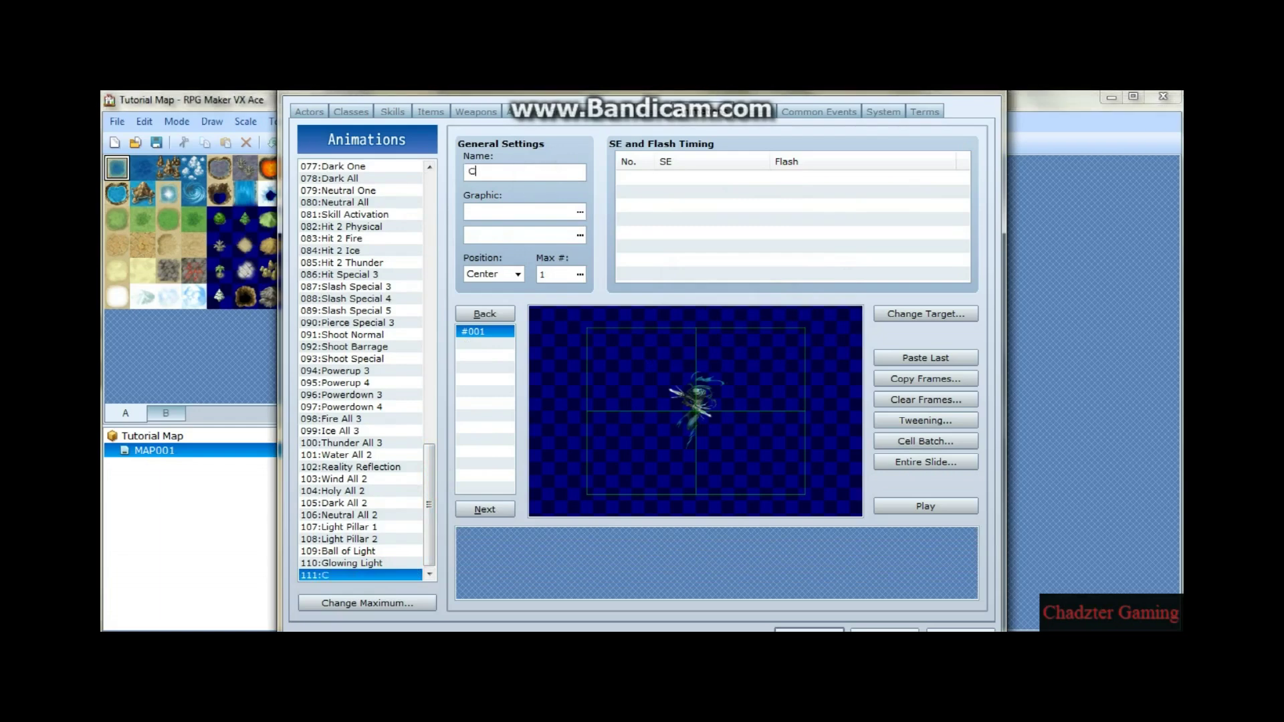
{"action": "type", "text": "ross Slash"}
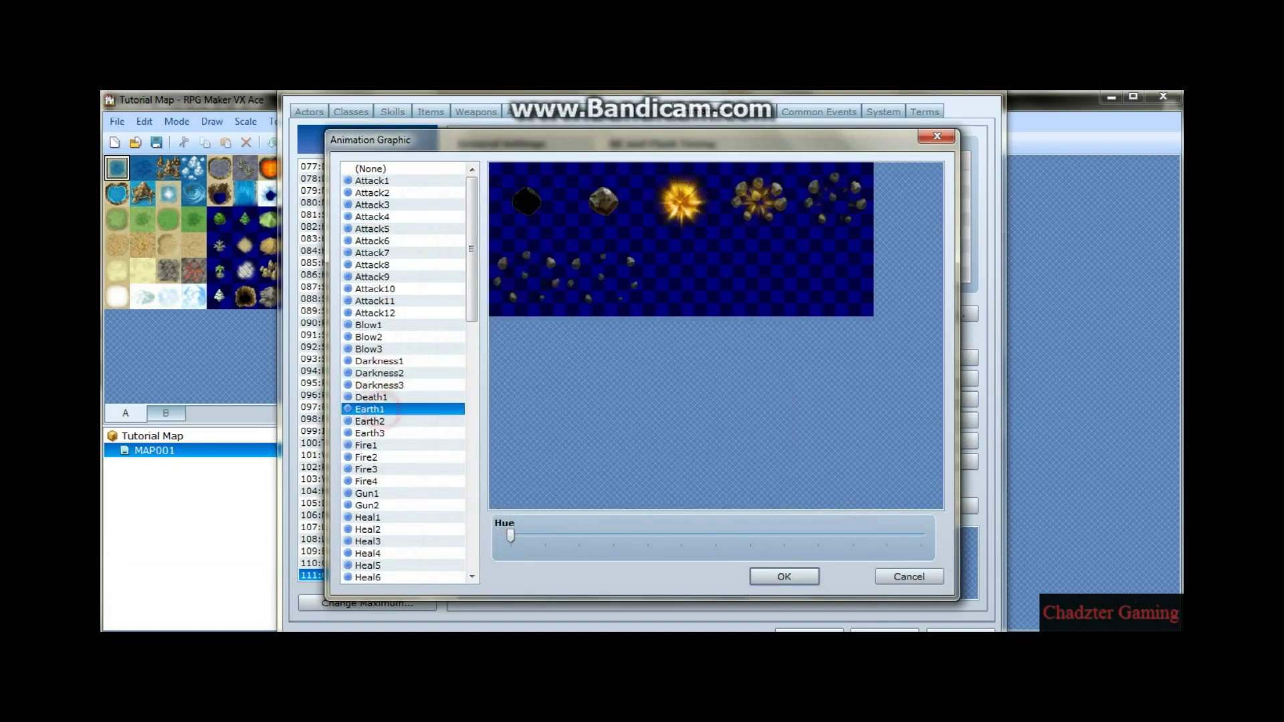
Assign the Attack12 graphic to the Cross Slash animation, leaving its hue at the default.
{"action": "mouse_move", "coordinate": [471, 248]}
{"action": "left_mouse_down"}
{"action": "mouse_move", "coordinate": [471, 304]}
{"action": "mouse_move", "coordinate": [471, 267]}
{"action": "left_mouse_up"}
{"action": "scroll", "coordinate": [410, 373], "scroll_direction": "down", "scroll_amount": 19}
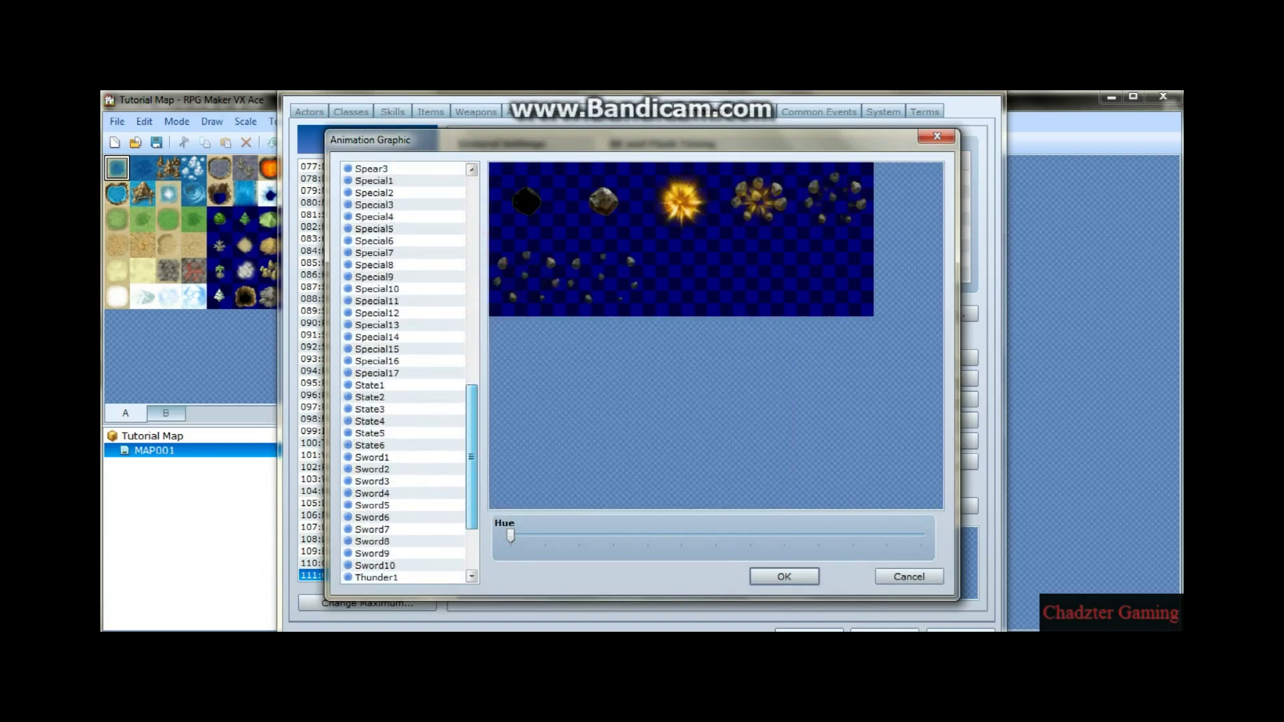
{"action": "scroll", "coordinate": [409, 373], "scroll_direction": "up", "scroll_amount": 20}
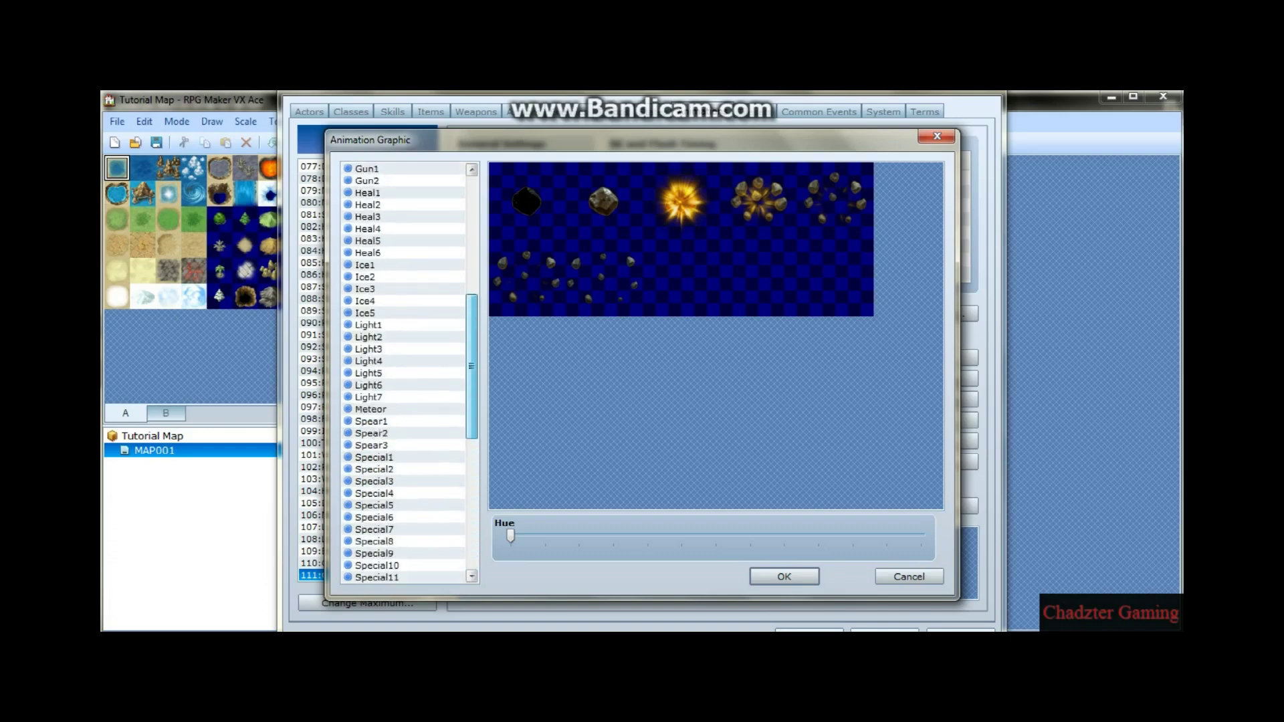
{"action": "left_click", "coordinate": [389, 324]}
{"action": "left_click", "coordinate": [395, 313]}
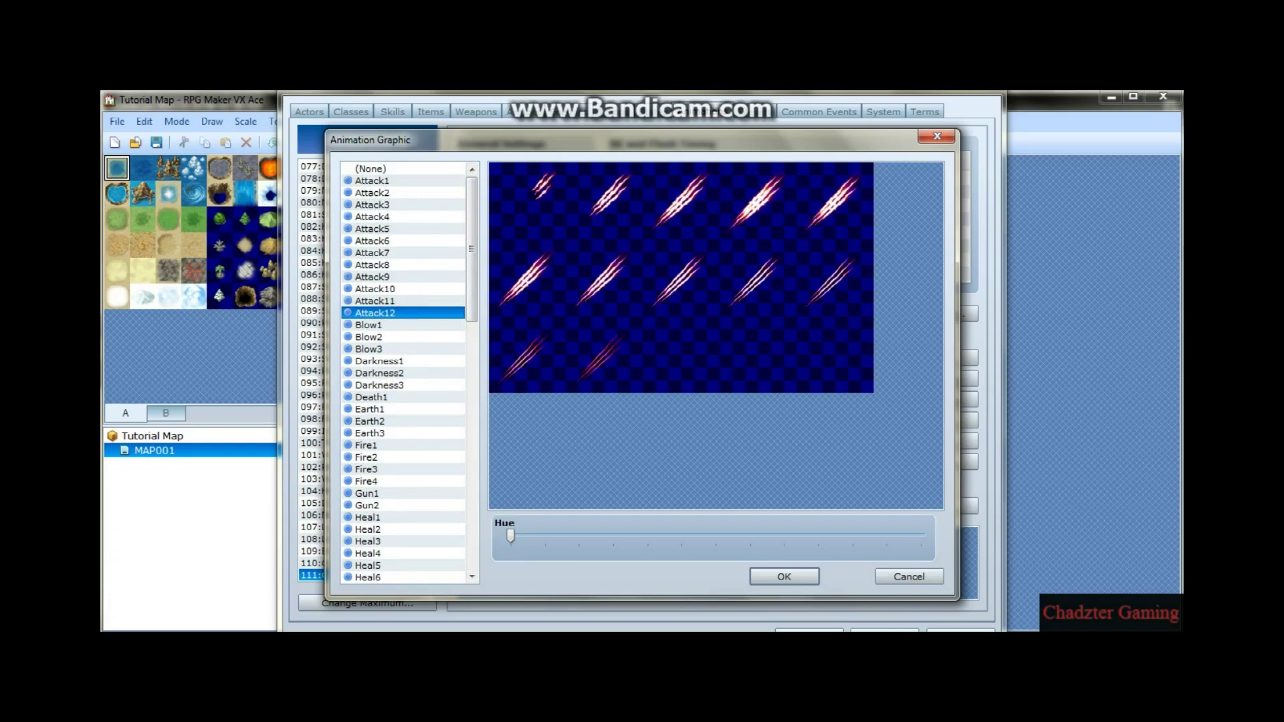
{"action": "mouse_move", "coordinate": [511, 535]}
{"action": "left_mouse_down"}
{"action": "mouse_move", "coordinate": [829, 536]}
{"action": "mouse_move", "coordinate": [510, 535]}
{"action": "left_mouse_up"}
{"action": "left_click", "coordinate": [784, 576]}
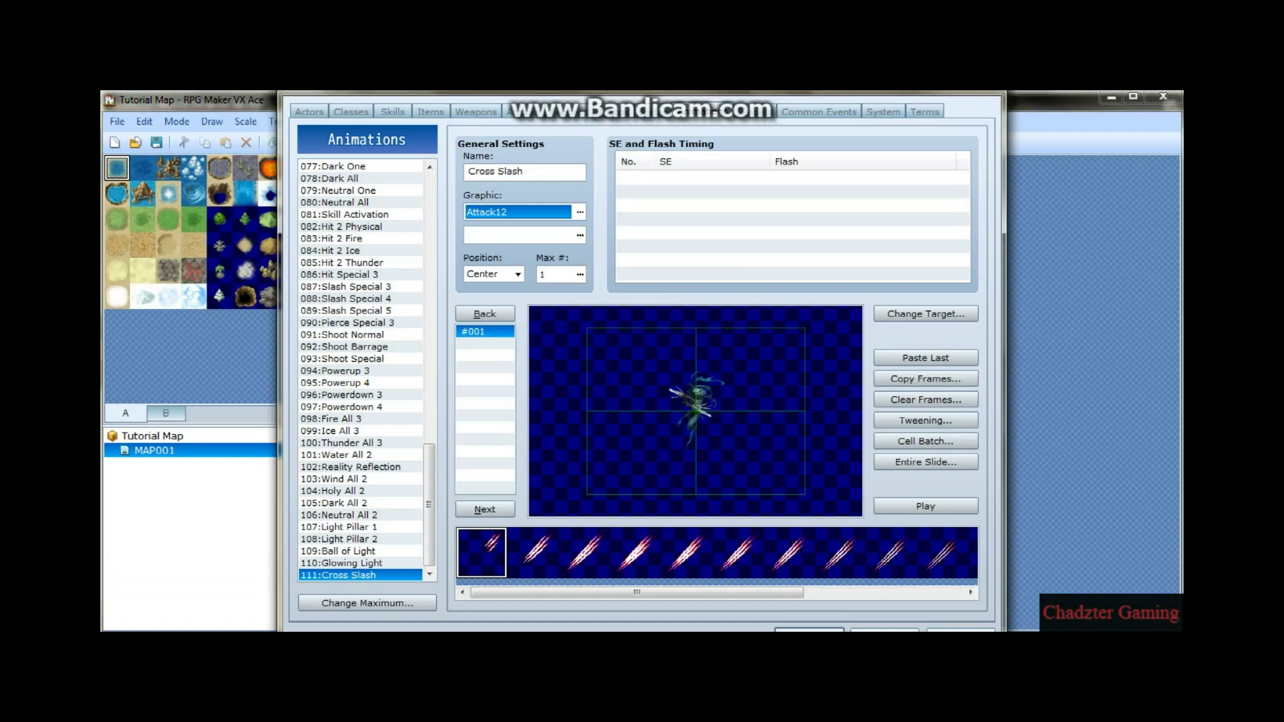
Set the Cross Slash animation's position to Center and its number of frames to 50.
{"action": "left_click", "coordinate": [517, 274]}
{"action": "left_click", "coordinate": [483, 301]}
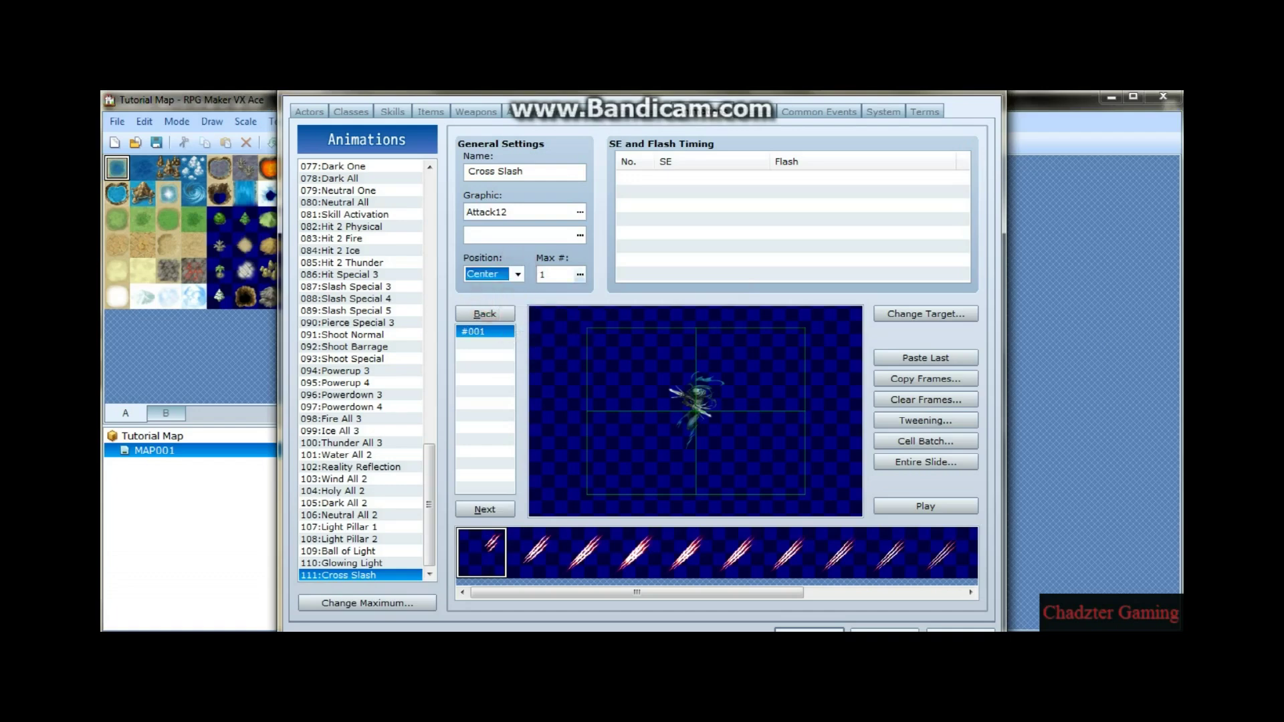
{"action": "left_click", "coordinate": [579, 274]}
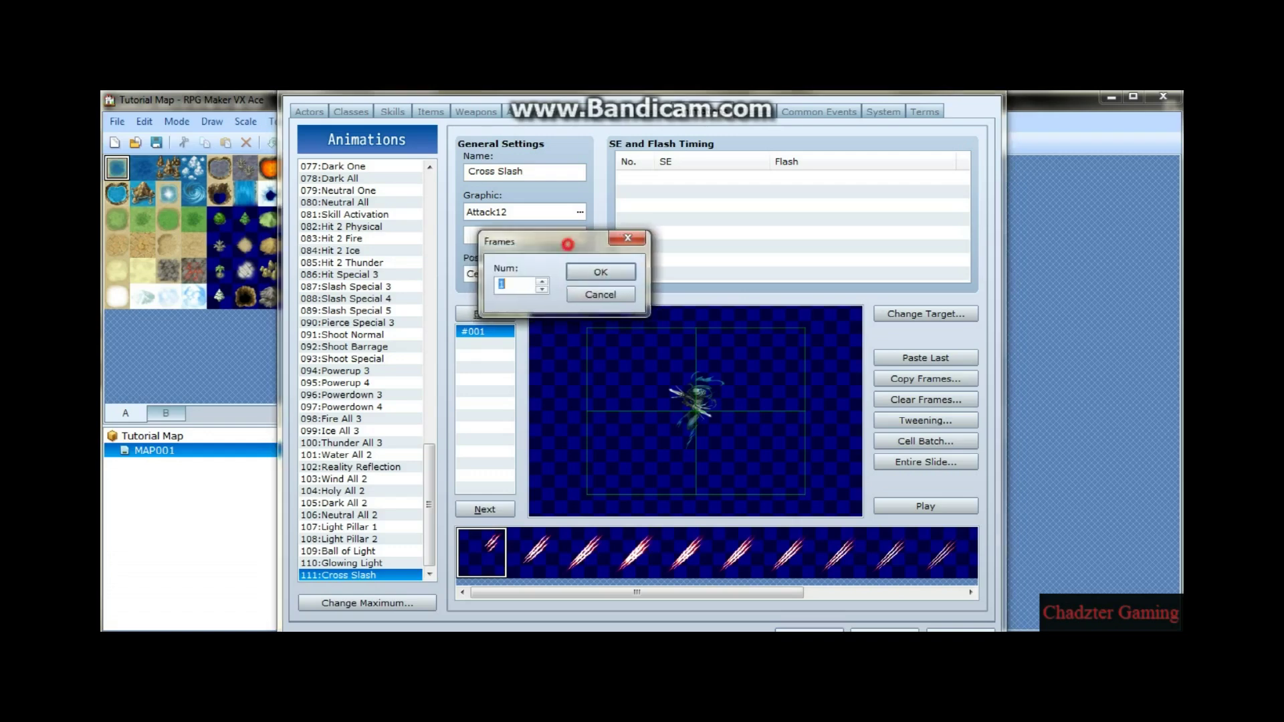
{"action": "left_click_drag", "start_coordinate": [548, 241], "coordinate": [783, 198]}
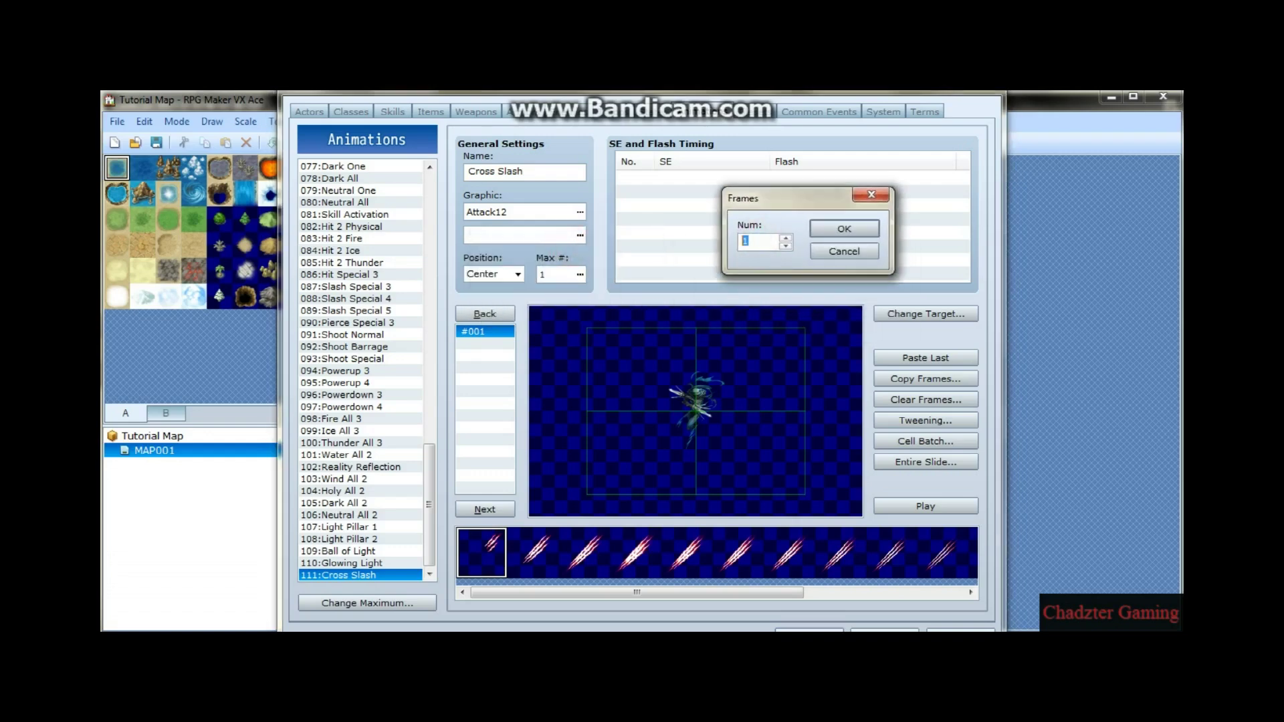
{"action": "type", "text": "50"}
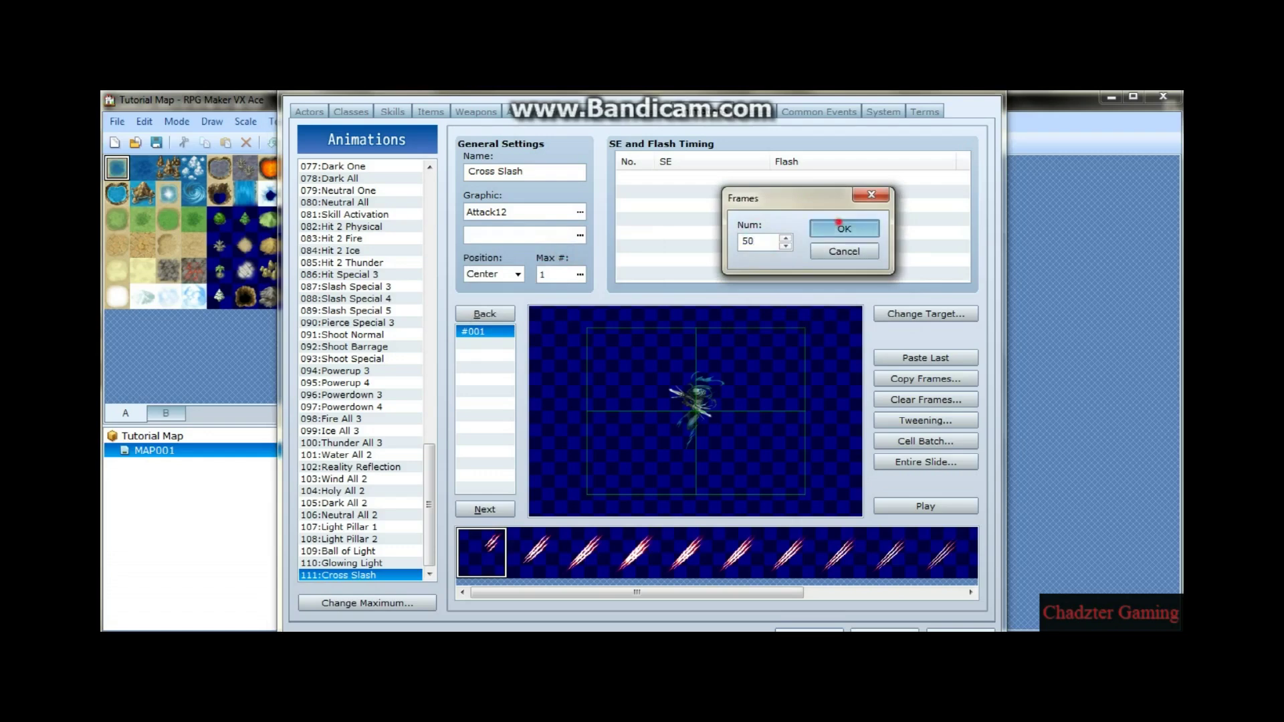
{"action": "left_click", "coordinate": [839, 226]}
Look through the Cross Slash frame list, viewing several frames between #002 and #013.
{"action": "scroll", "coordinate": [482, 409], "scroll_direction": "down", "scroll_amount": 12}
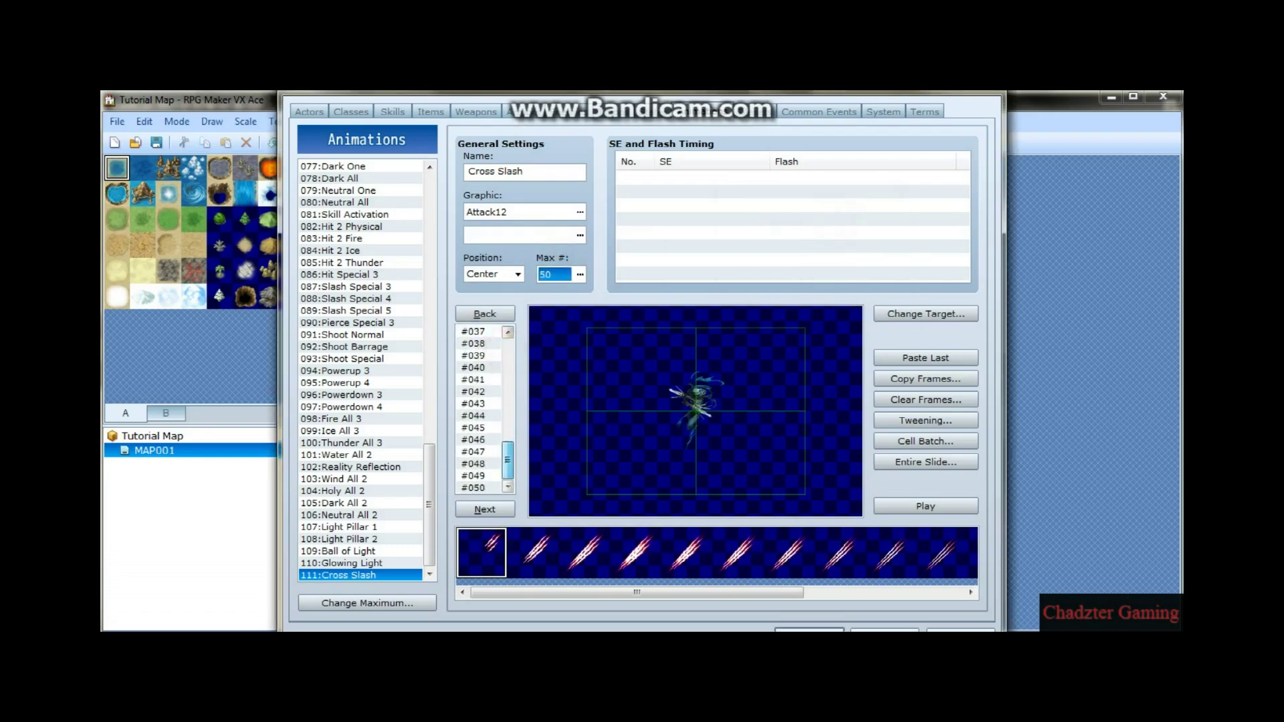
{"action": "left_click_drag", "start_coordinate": [507, 459], "coordinate": [508, 408]}
{"action": "left_click", "coordinate": [491, 344]}
{"action": "scroll", "coordinate": [508, 350], "scroll_direction": "up", "scroll_amount": 5}
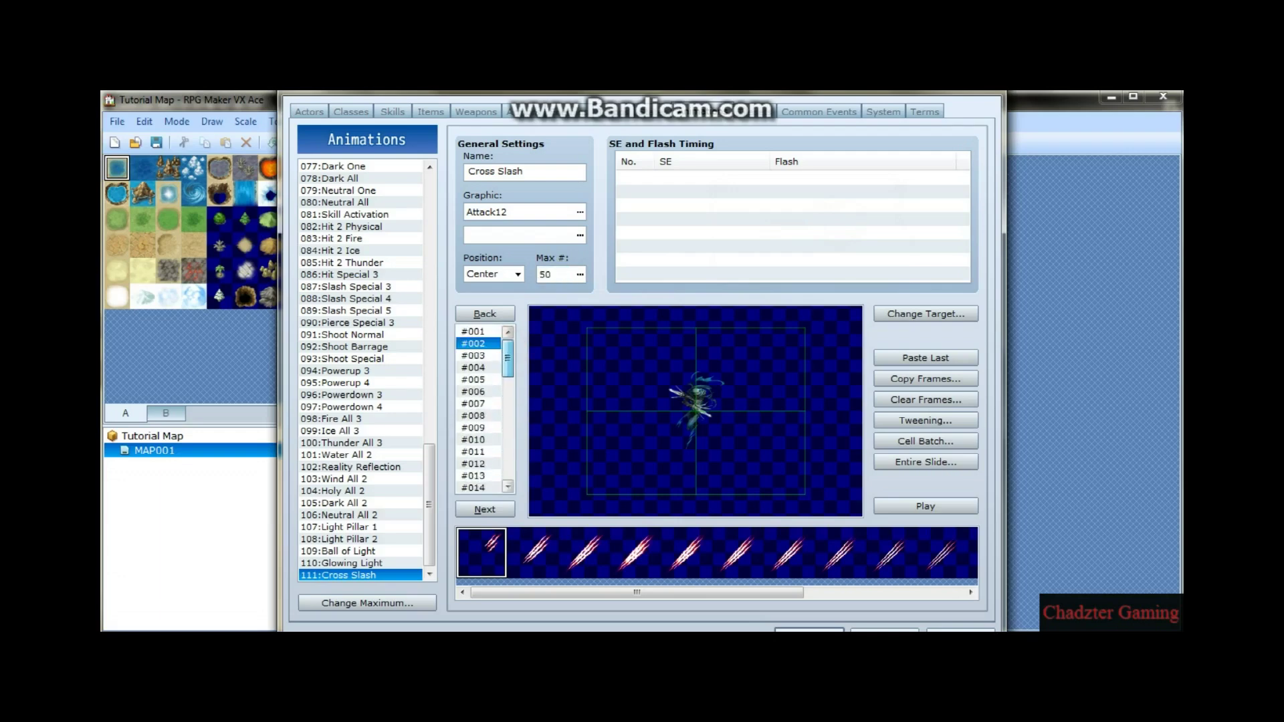
{"action": "left_click", "coordinate": [481, 402]}
{"action": "left_click", "coordinate": [480, 429]}
{"action": "left_click", "coordinate": [479, 448]}
{"action": "left_click", "coordinate": [478, 474]}
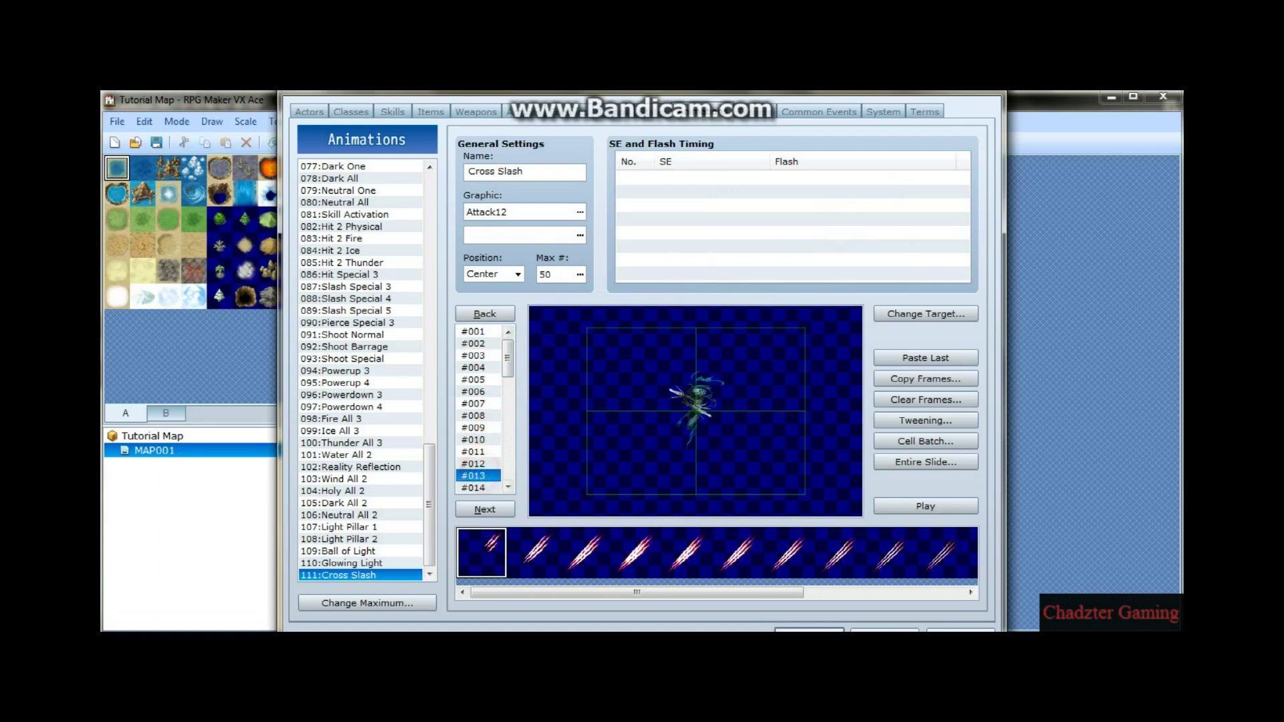
{"action": "mouse_move", "coordinate": [507, 355]}
{"action": "left_mouse_down"}
{"action": "mouse_move", "coordinate": [508, 441]}
{"action": "mouse_move", "coordinate": [507, 357]}
{"action": "mouse_move", "coordinate": [477, 334]}
{"action": "mouse_move", "coordinate": [477, 450]}
{"action": "mouse_move", "coordinate": [508, 352]}
{"action": "mouse_move", "coordinate": [508, 431]}
{"action": "mouse_move", "coordinate": [508, 348]}
{"action": "left_mouse_up"}
Place the first Attack12 slash pattern over the target in frame #001, at about (-8, 0).
{"action": "left_click", "coordinate": [487, 332]}
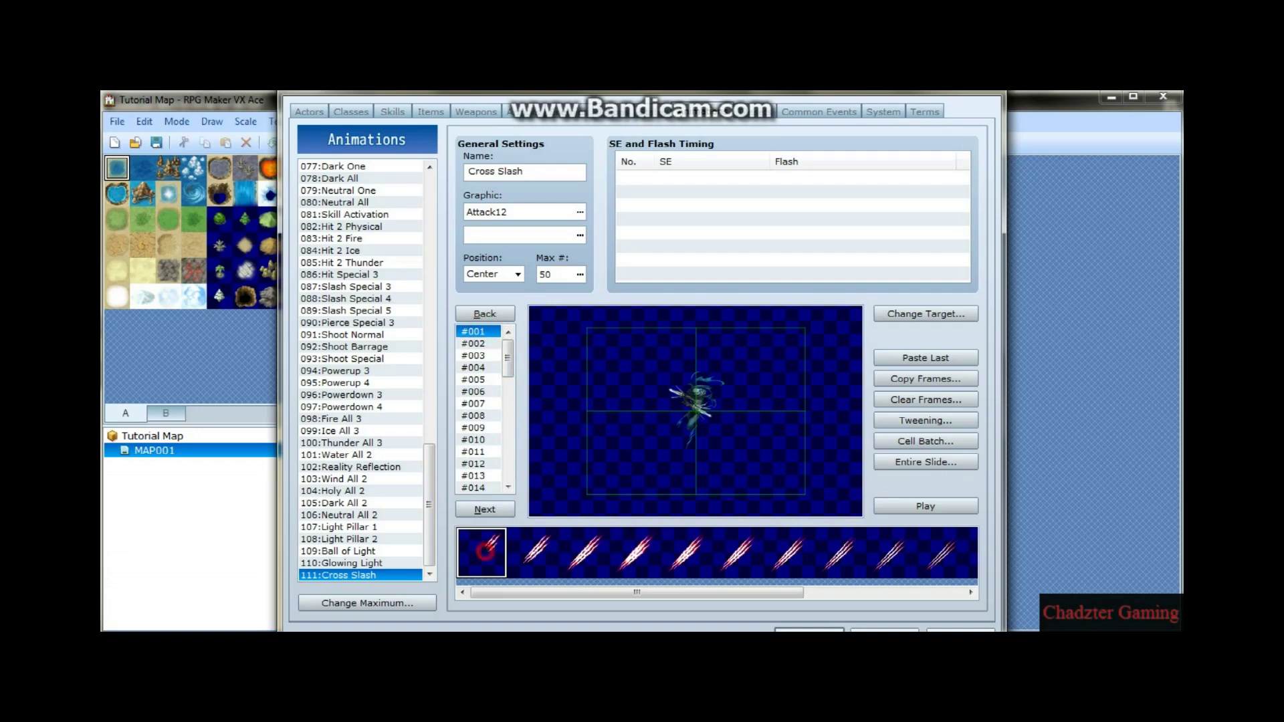
{"action": "left_click", "coordinate": [690, 405]}
{"action": "key", "text": "Down"}
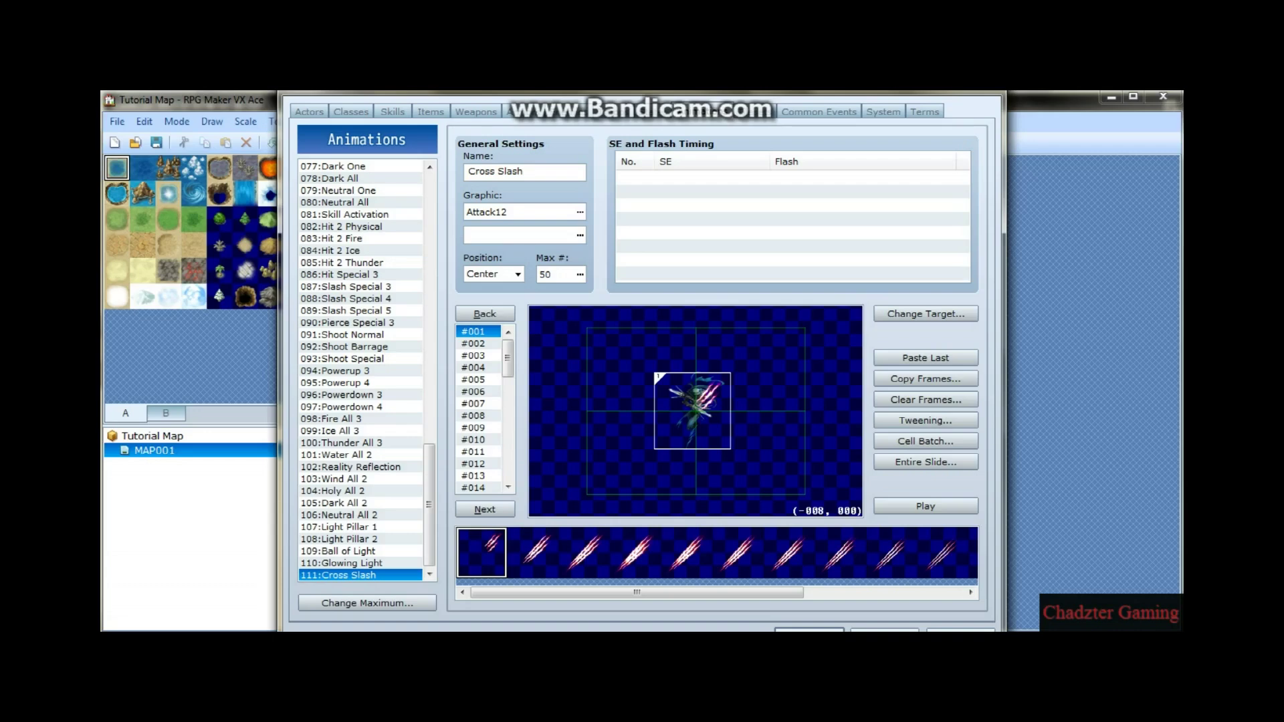
Try the second slash pattern beside the target in frame #001 at about (-232, -32), and delete that cell.
{"action": "left_click", "coordinate": [533, 552]}
{"action": "left_click", "coordinate": [602, 397]}
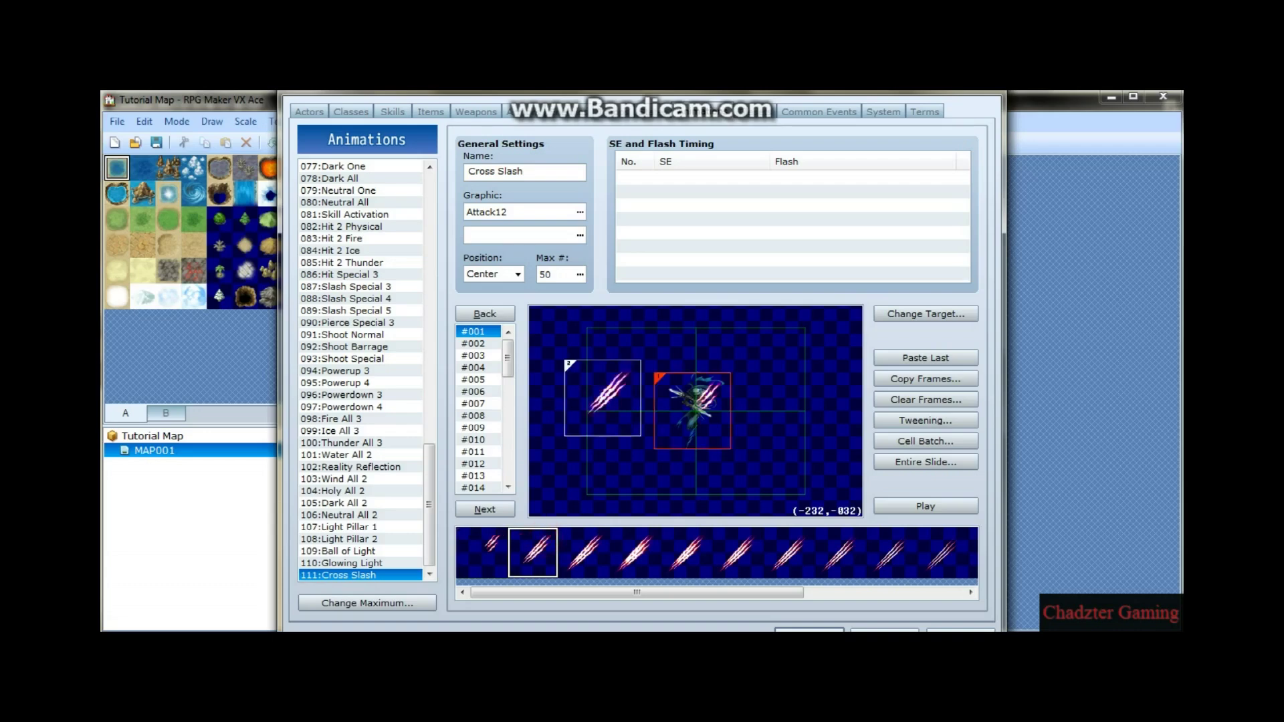
{"action": "left_click", "coordinate": [584, 544]}
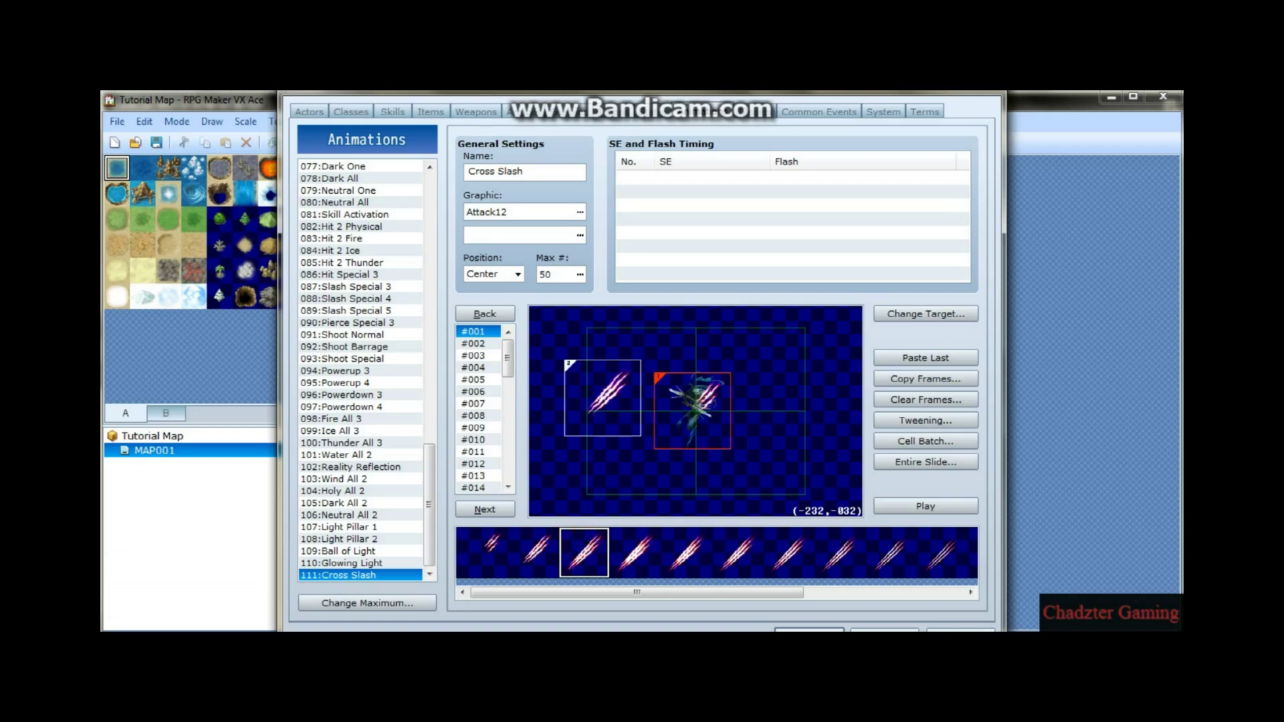
{"action": "key", "text": "Delete"}
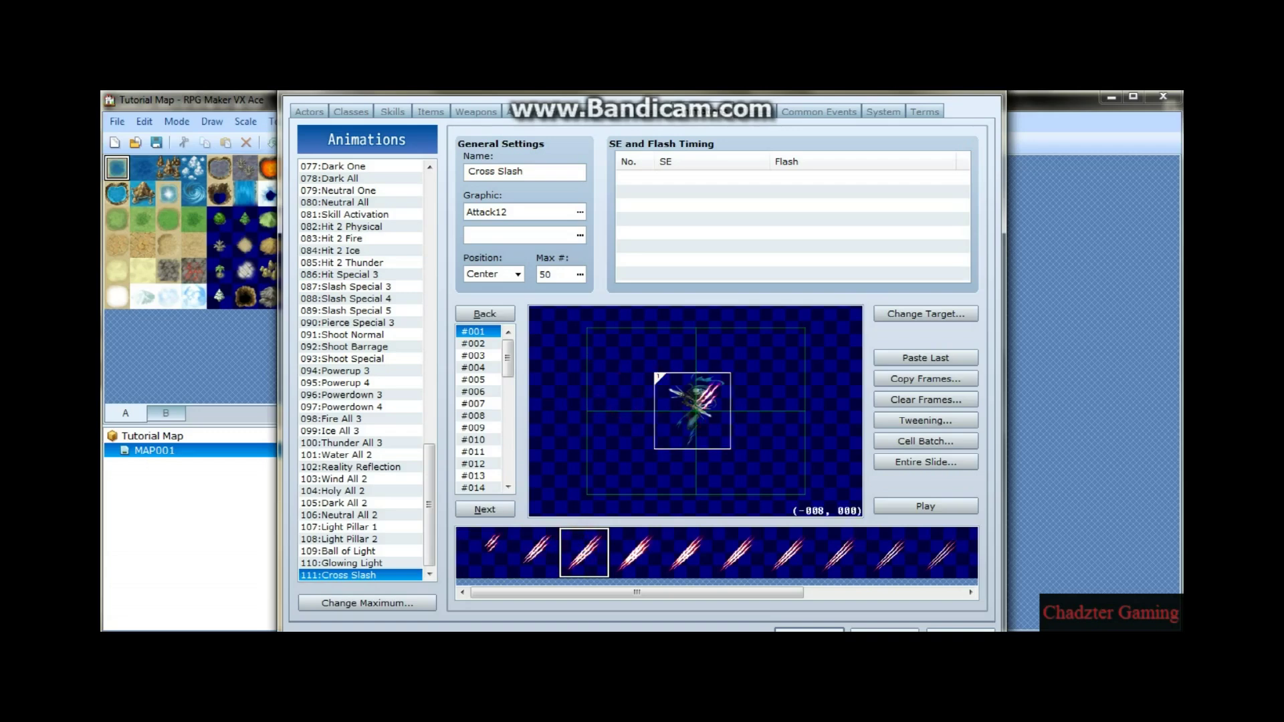
Set the zoom of the slash cell in frame #001 to 200 in its cell properties.
{"action": "right_click", "coordinate": [696, 415]}
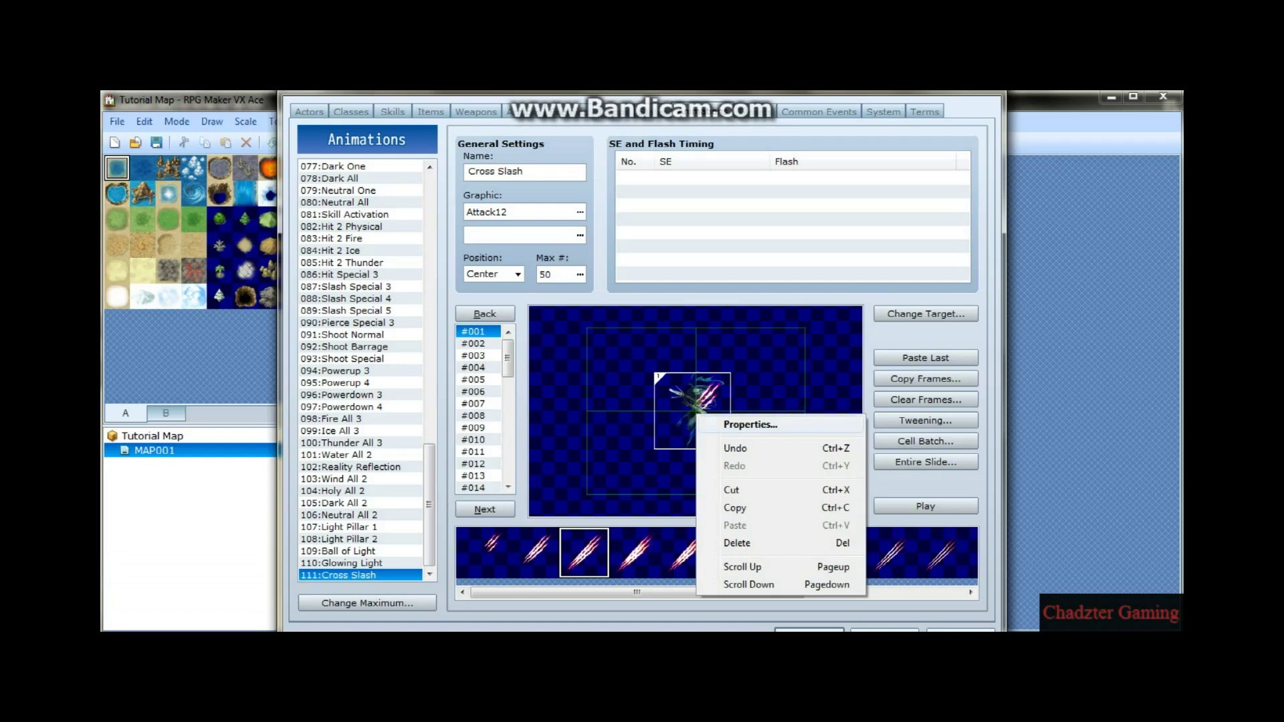
{"action": "left_click", "coordinate": [729, 425]}
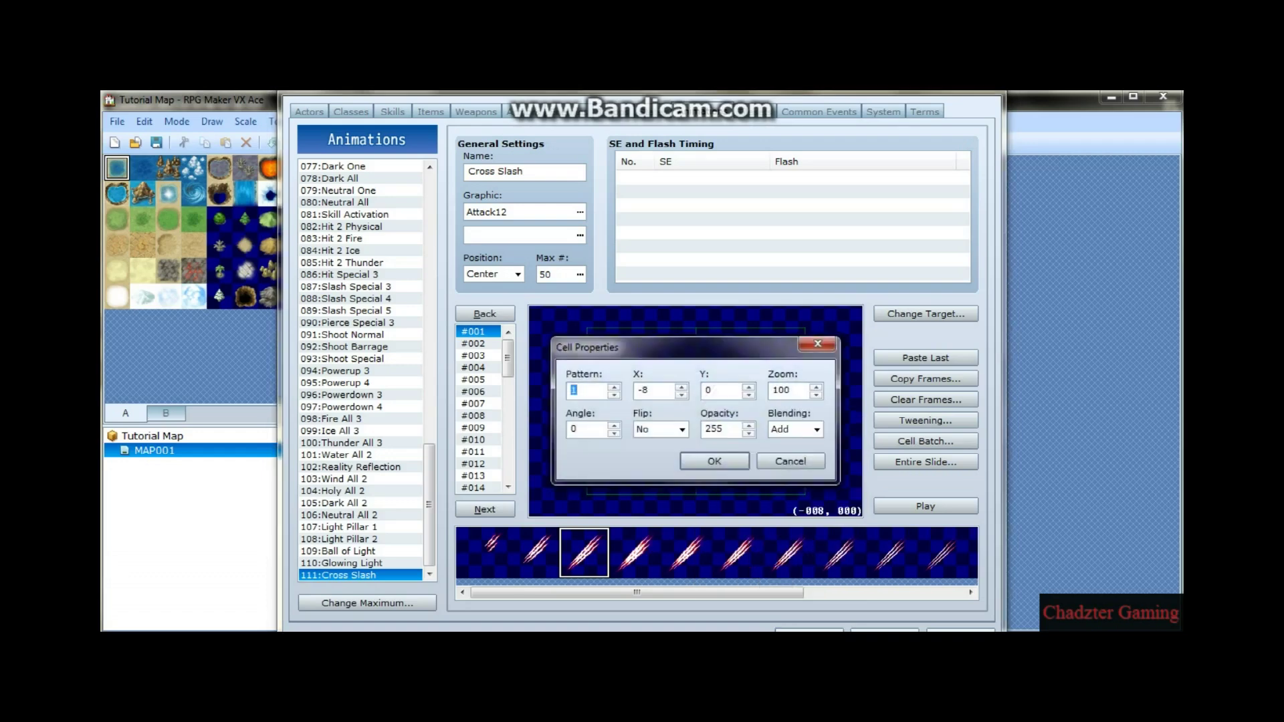
{"action": "left_click", "coordinate": [686, 350]}
{"action": "left_click_drag", "start_coordinate": [693, 312], "coordinate": [697, 266]}
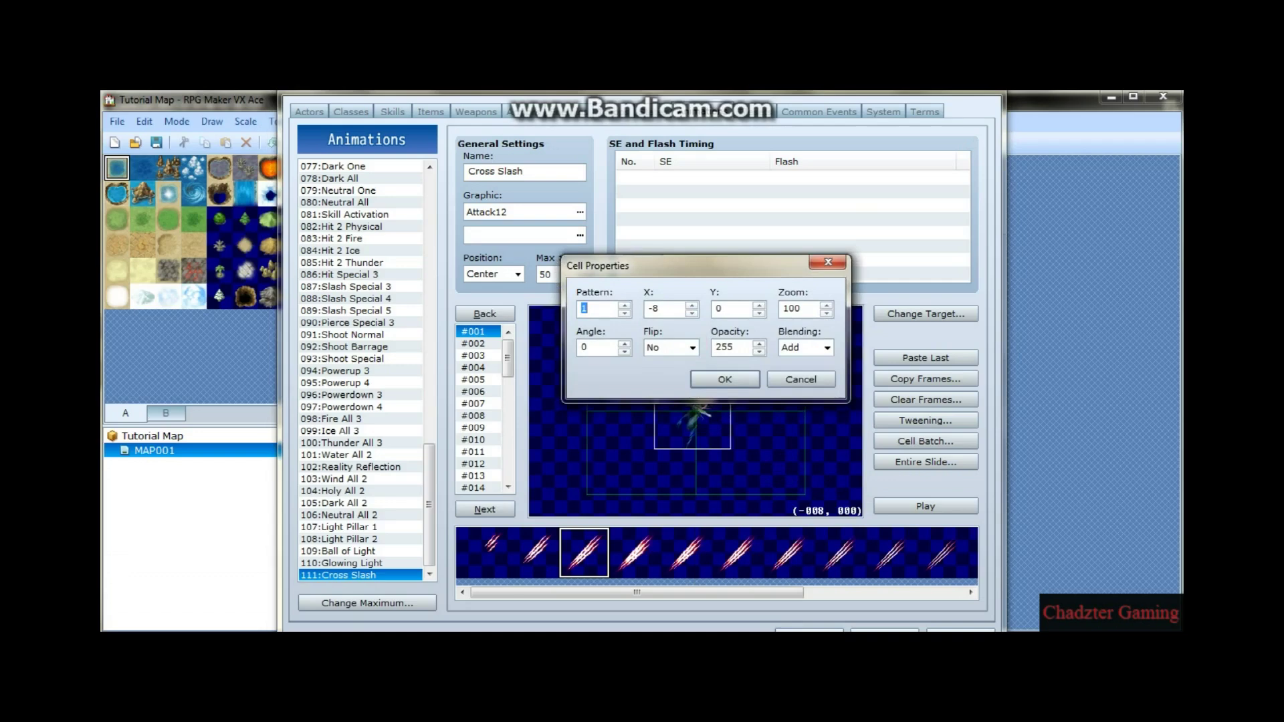
{"action": "left_click_drag", "start_coordinate": [701, 261], "coordinate": [981, 262]}
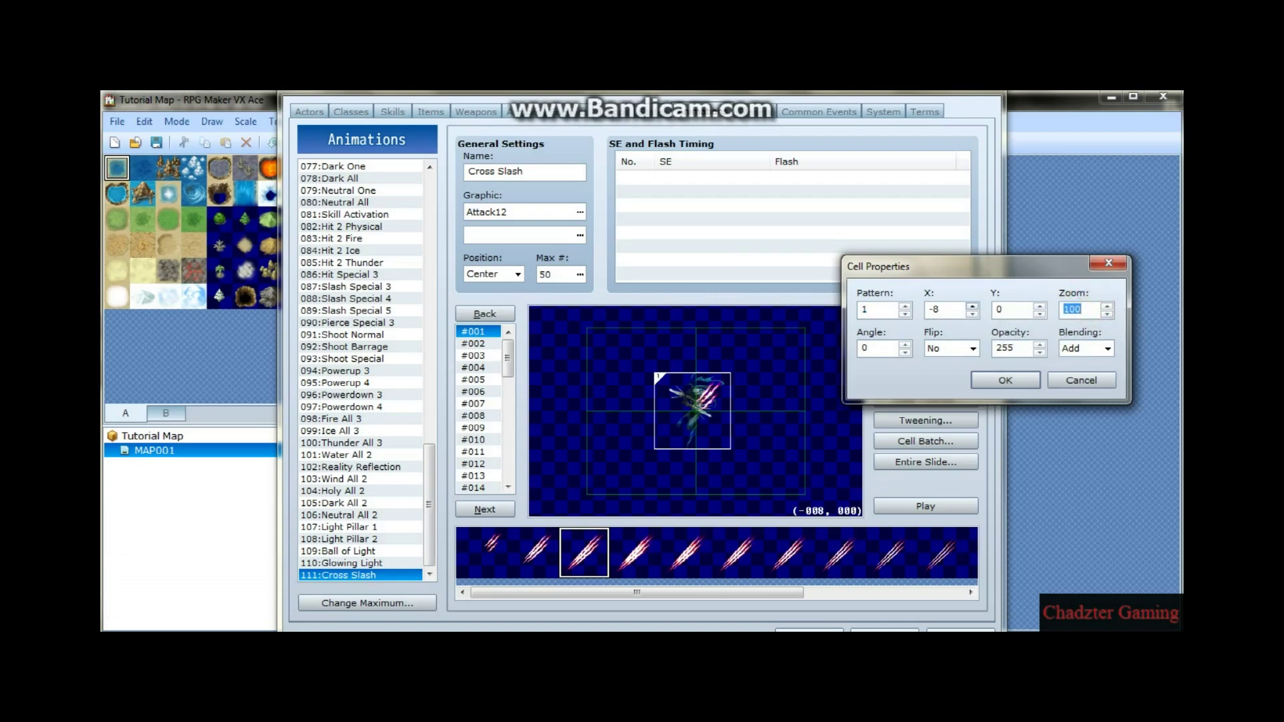
{"action": "type", "text": "200"}
{"action": "key", "text": "Return"}
Reduce the zoom of the slash cell in frame #001 to 50.
{"action": "double_click", "coordinate": [727, 409]}
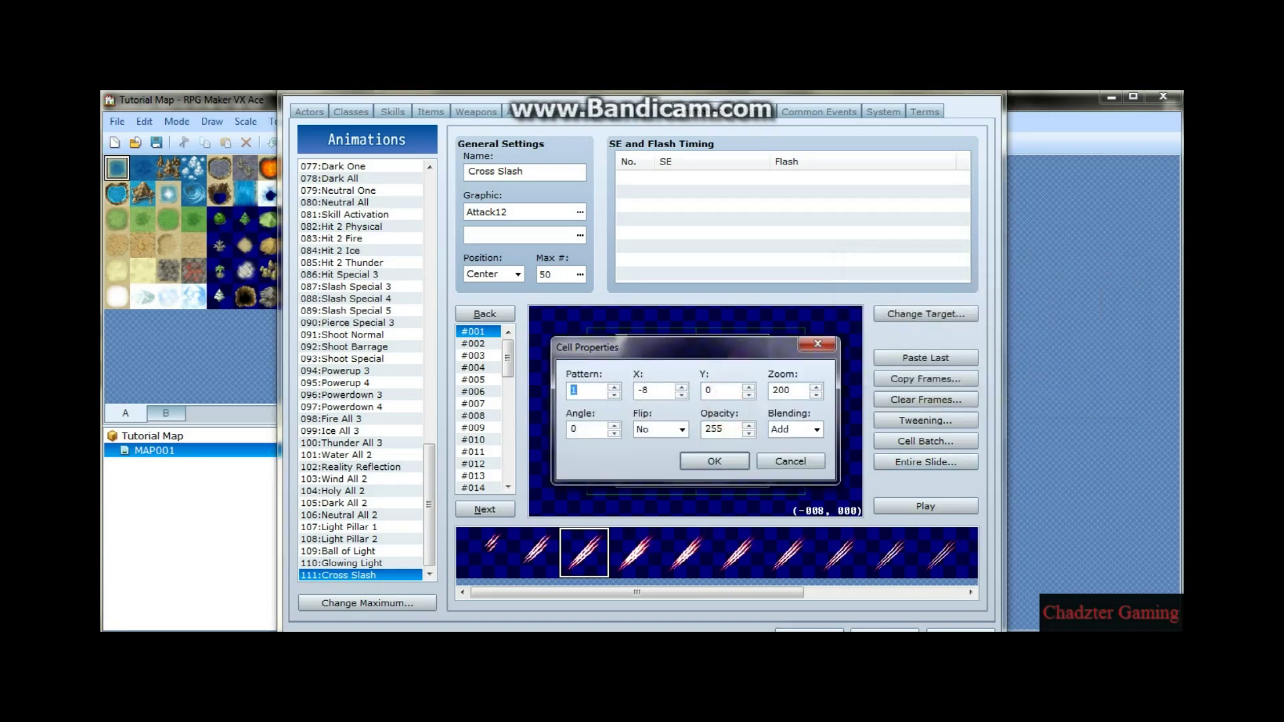
{"action": "left_click_drag", "start_coordinate": [767, 347], "coordinate": [1079, 255]}
{"action": "double_click", "coordinate": [1105, 300]}
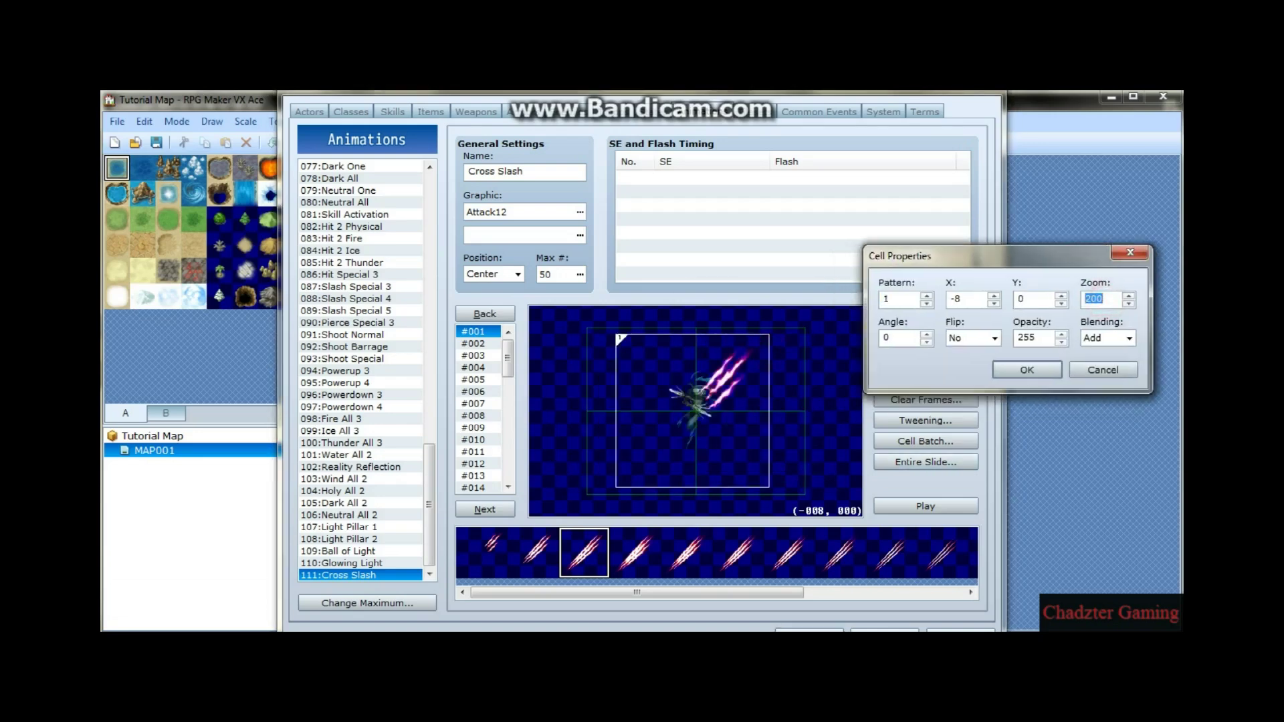
{"action": "type", "text": "50"}
{"action": "left_click", "coordinate": [1026, 370]}
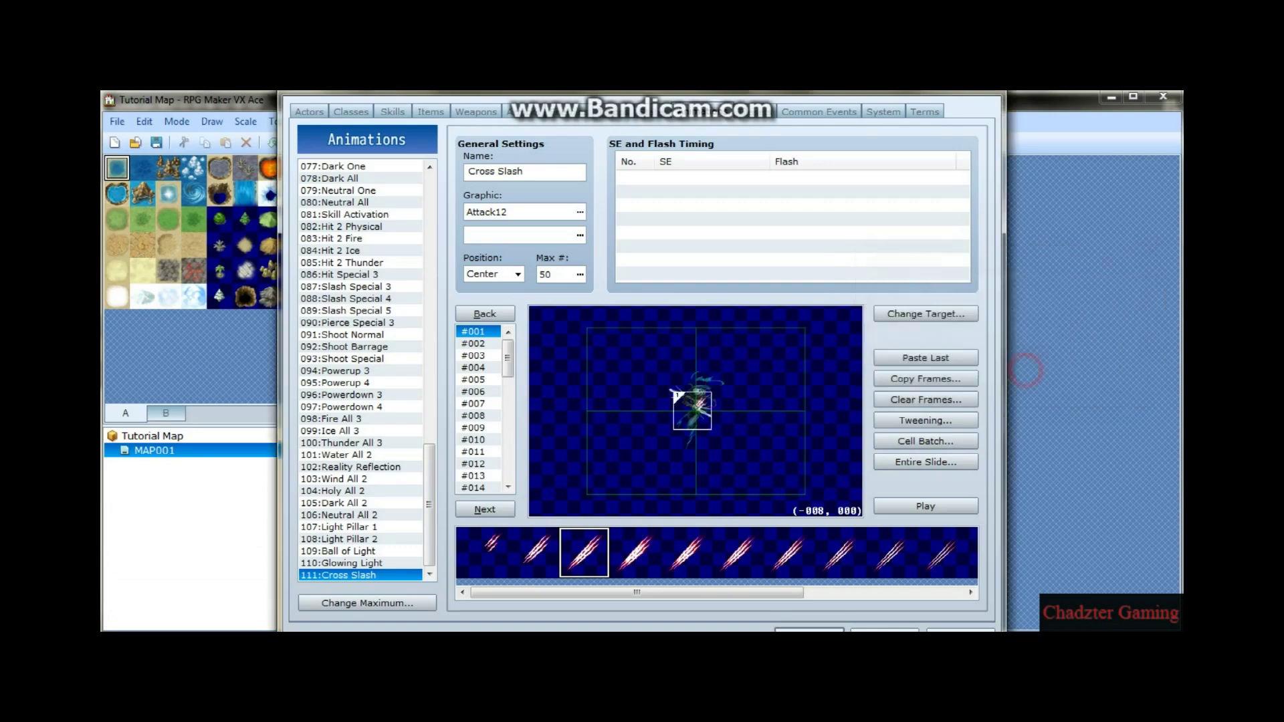
Set the zoom of the slash cell in frame #001 to 100 in its cell properties.
{"action": "double_click", "coordinate": [675, 395]}
{"action": "double_click", "coordinate": [787, 389]}
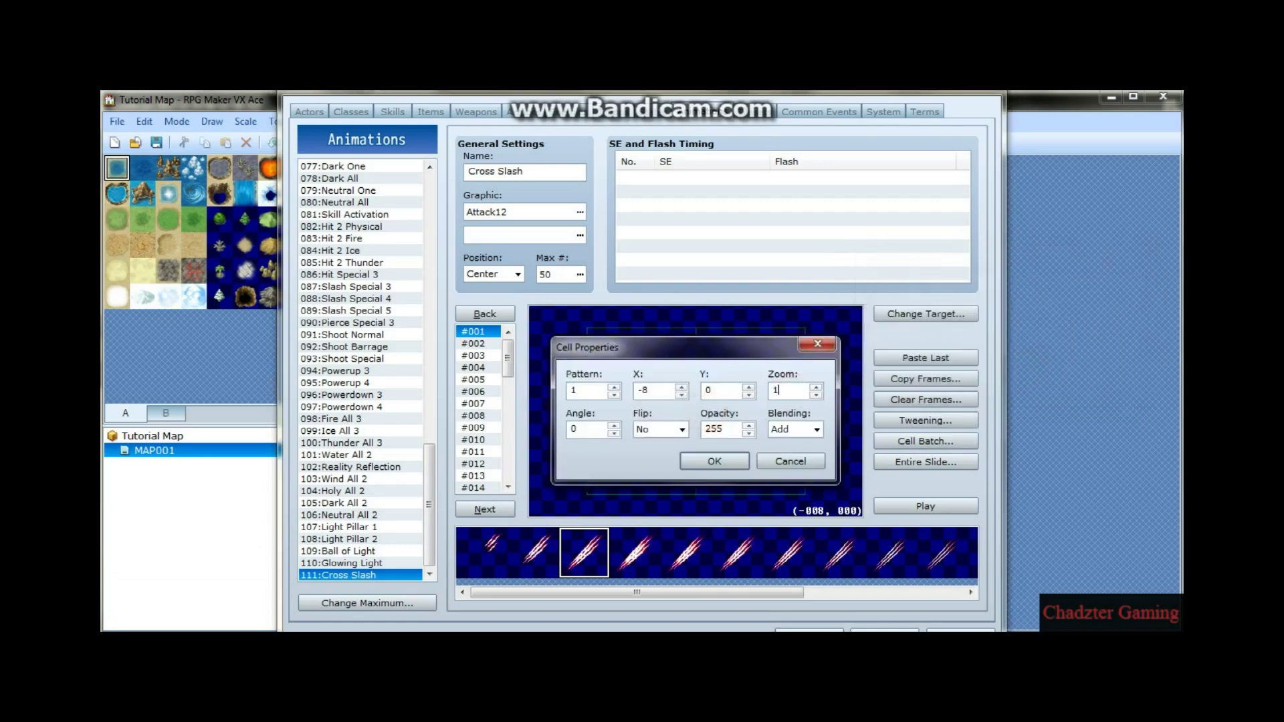
{"action": "type", "text": "100"}
{"action": "left_click_drag", "start_coordinate": [717, 351], "coordinate": [1191, 258]}
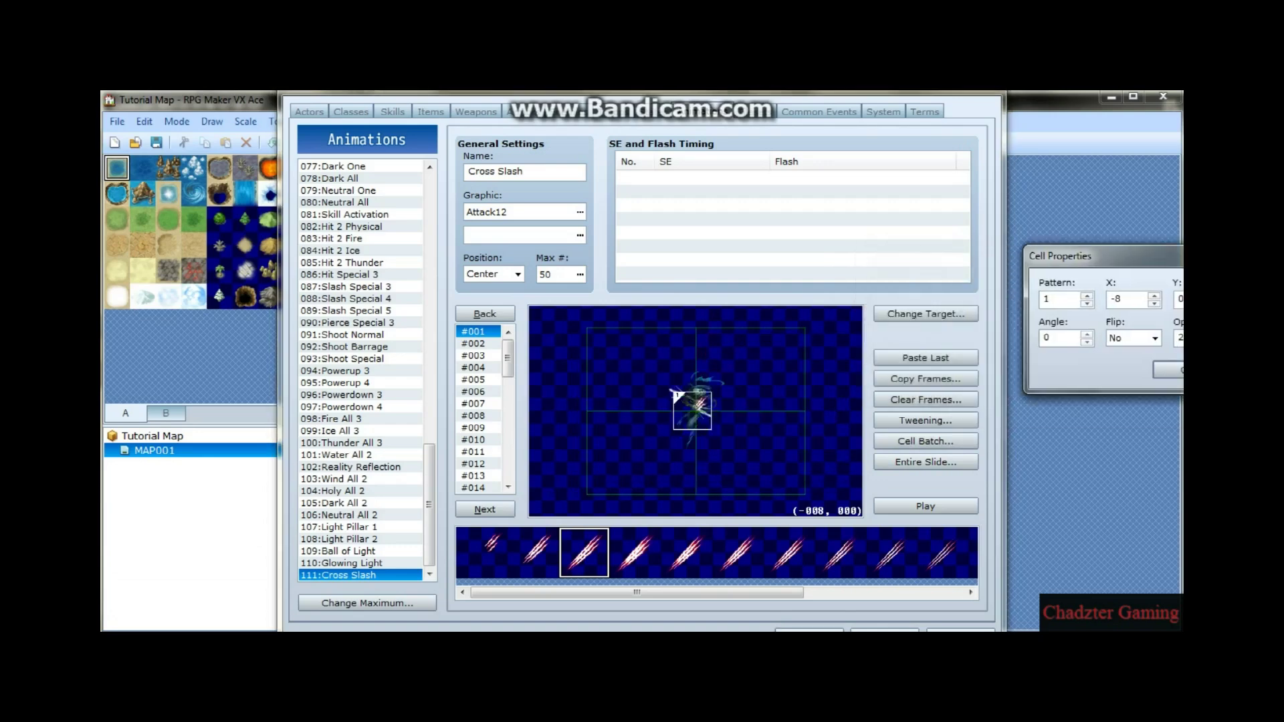
{"action": "left_click_drag", "start_coordinate": [1103, 256], "coordinate": [938, 236]}
{"action": "left_click", "coordinate": [968, 319]}
{"action": "left_click", "coordinate": [963, 328]}
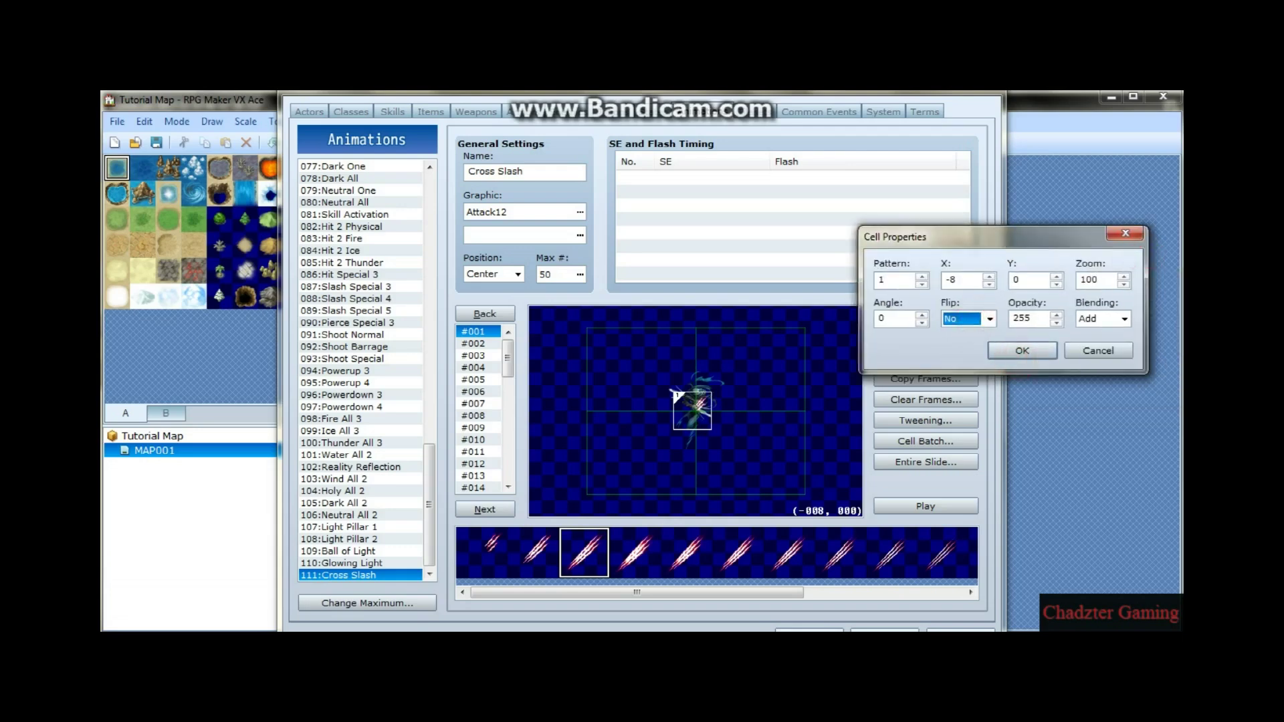
{"action": "left_click", "coordinate": [1040, 344]}
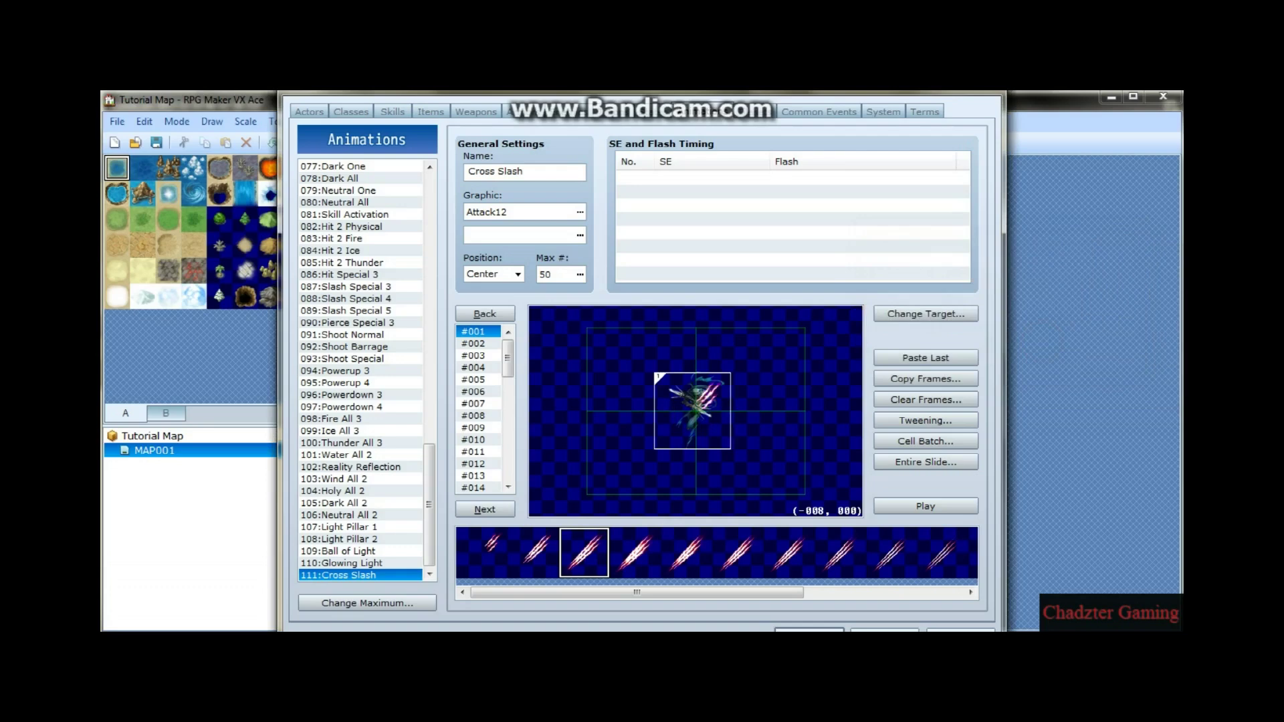
Set the Flip property of the slash cell in frame #001 to Yes.
{"action": "double_click", "coordinate": [700, 413]}
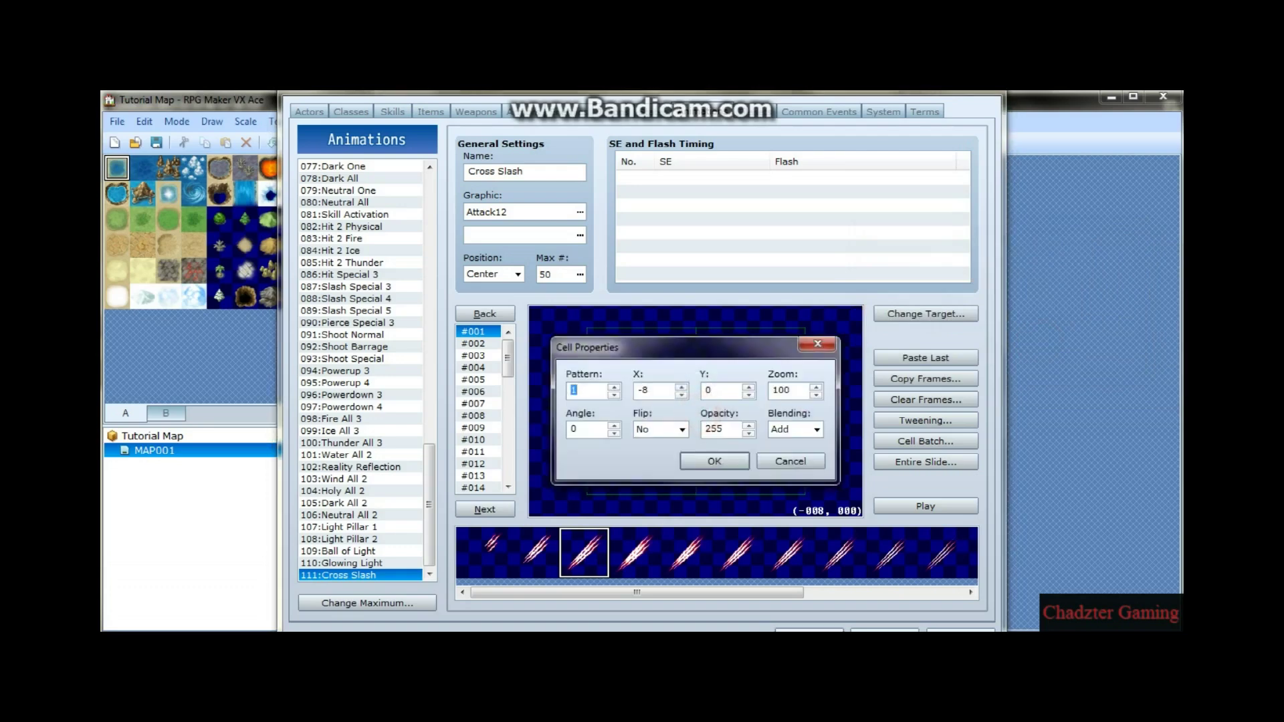
{"action": "left_click", "coordinate": [677, 429]}
{"action": "left_click", "coordinate": [647, 456]}
{"action": "left_click", "coordinate": [710, 460]}
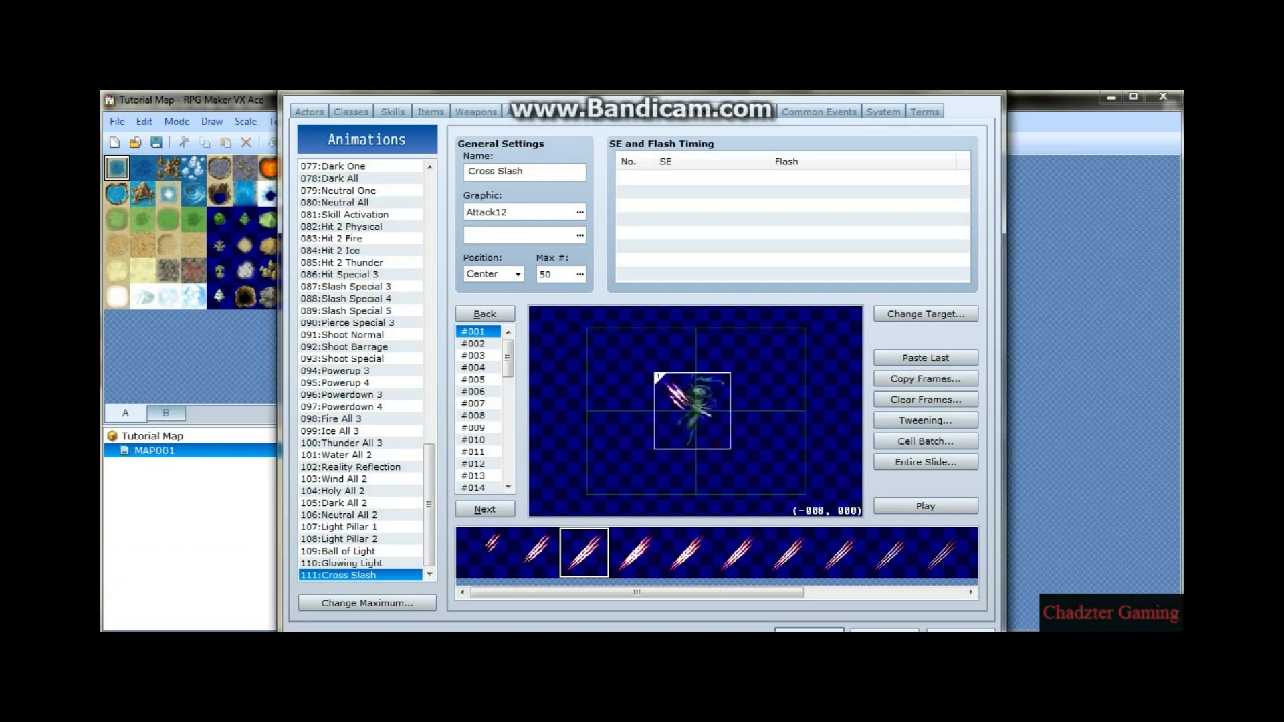
Set the frame #001 slash cell's Flip to No and its Blending to Sub.
{"action": "double_click", "coordinate": [694, 418]}
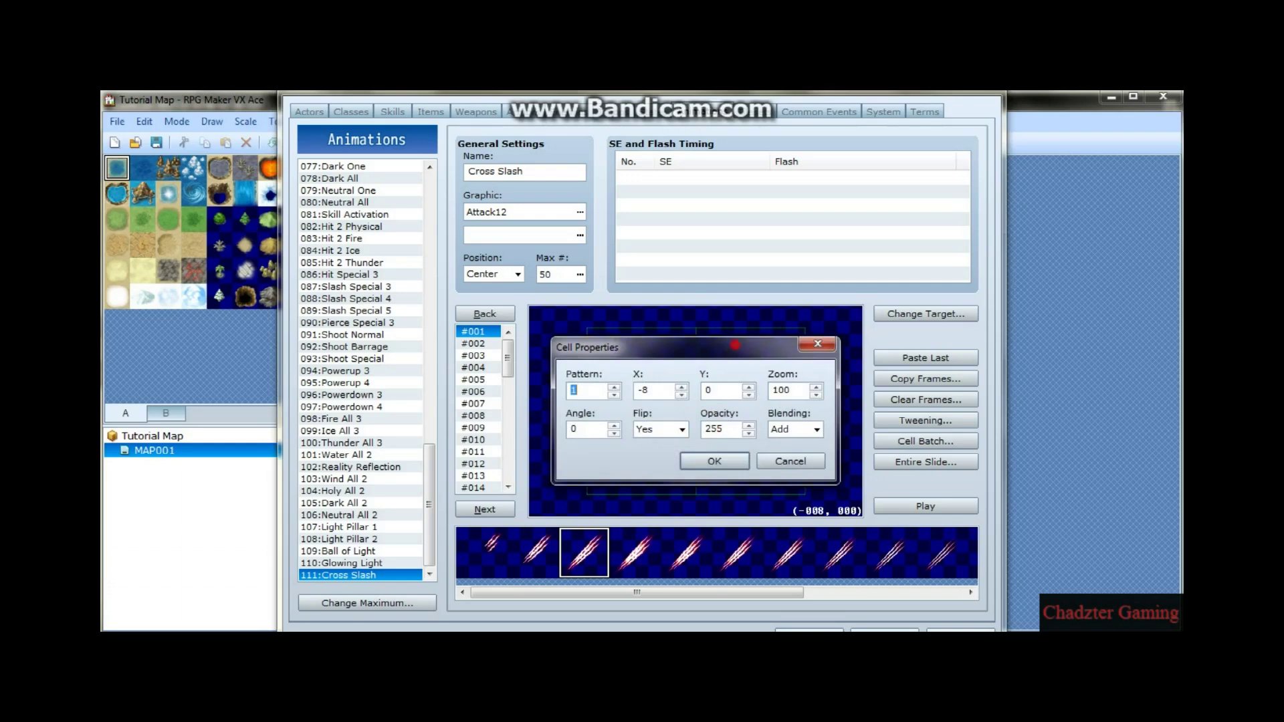
{"action": "left_click_drag", "start_coordinate": [734, 345], "coordinate": [895, 321]}
{"action": "left_click", "coordinate": [839, 406]}
{"action": "left_click", "coordinate": [820, 423]}
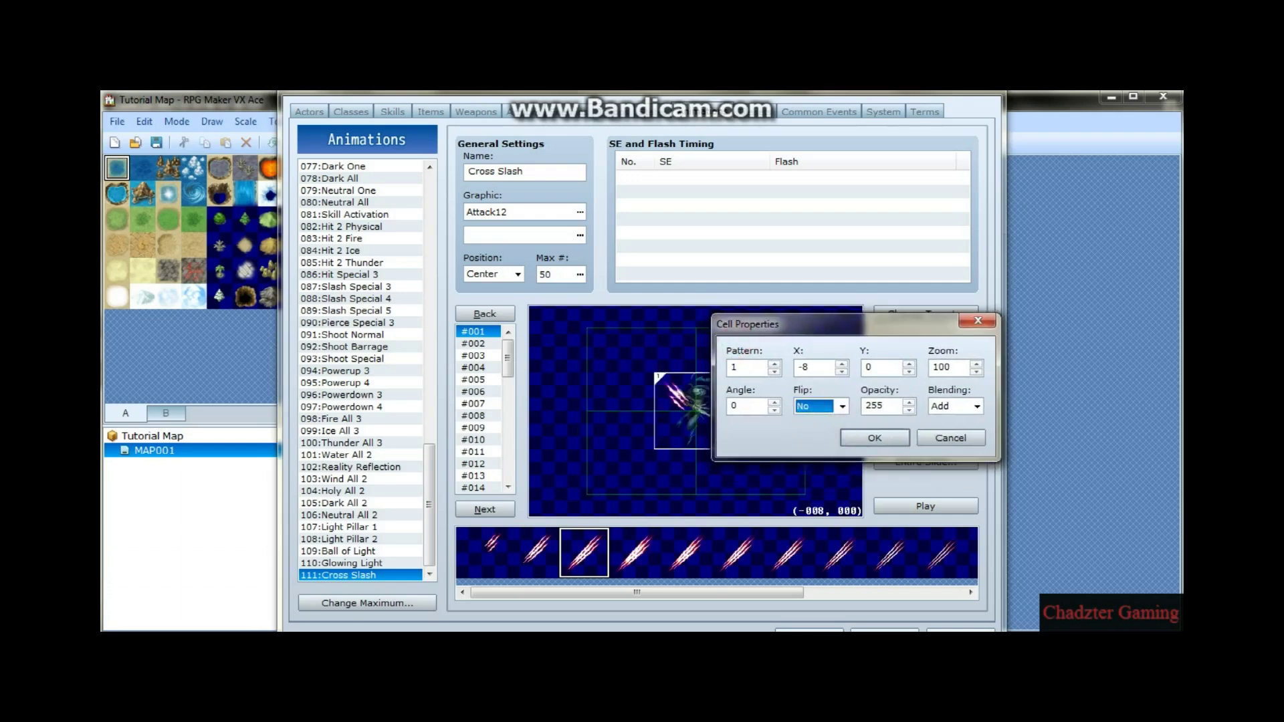
{"action": "left_click_drag", "start_coordinate": [866, 320], "coordinate": [867, 233]}
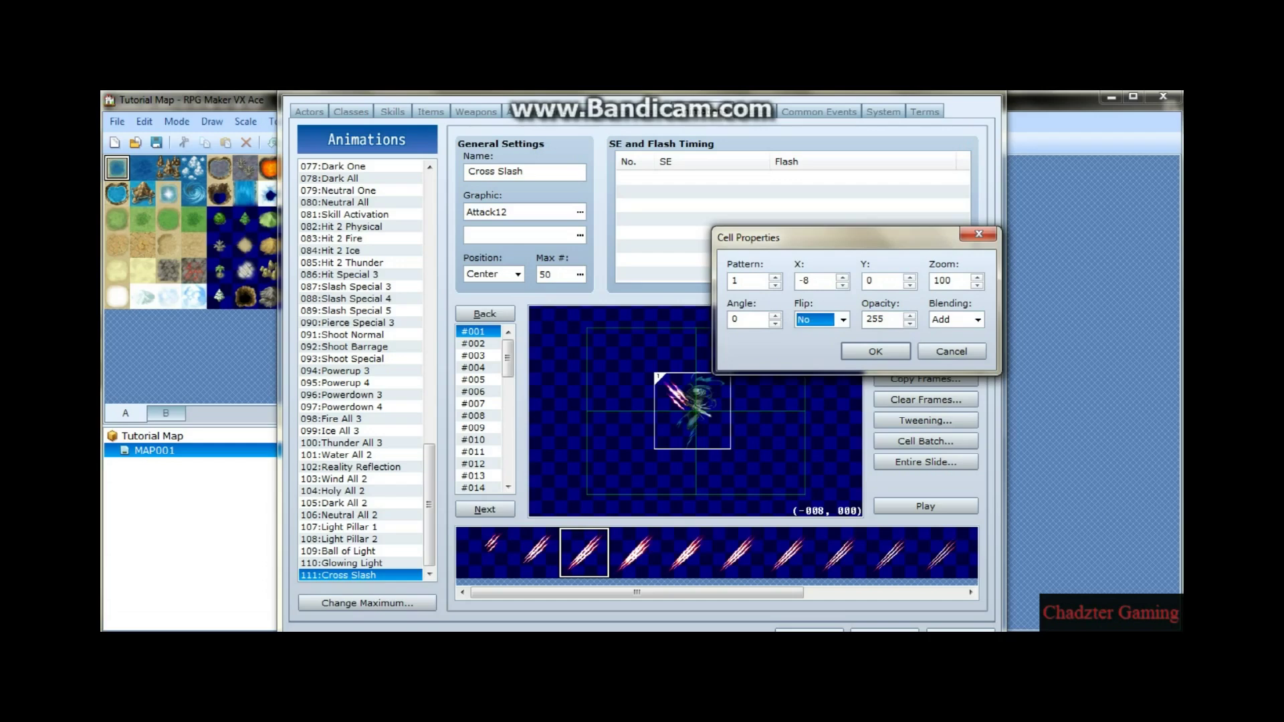
{"action": "left_click", "coordinate": [976, 319]}
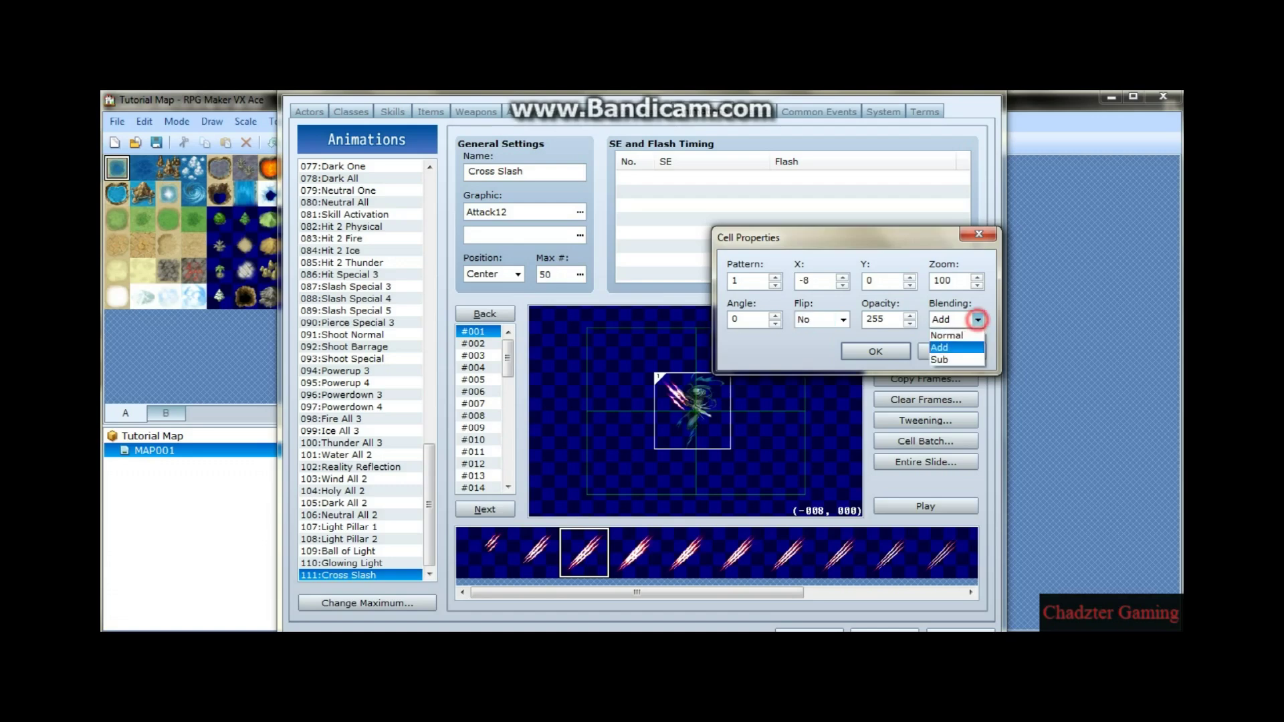
{"action": "left_click", "coordinate": [911, 238]}
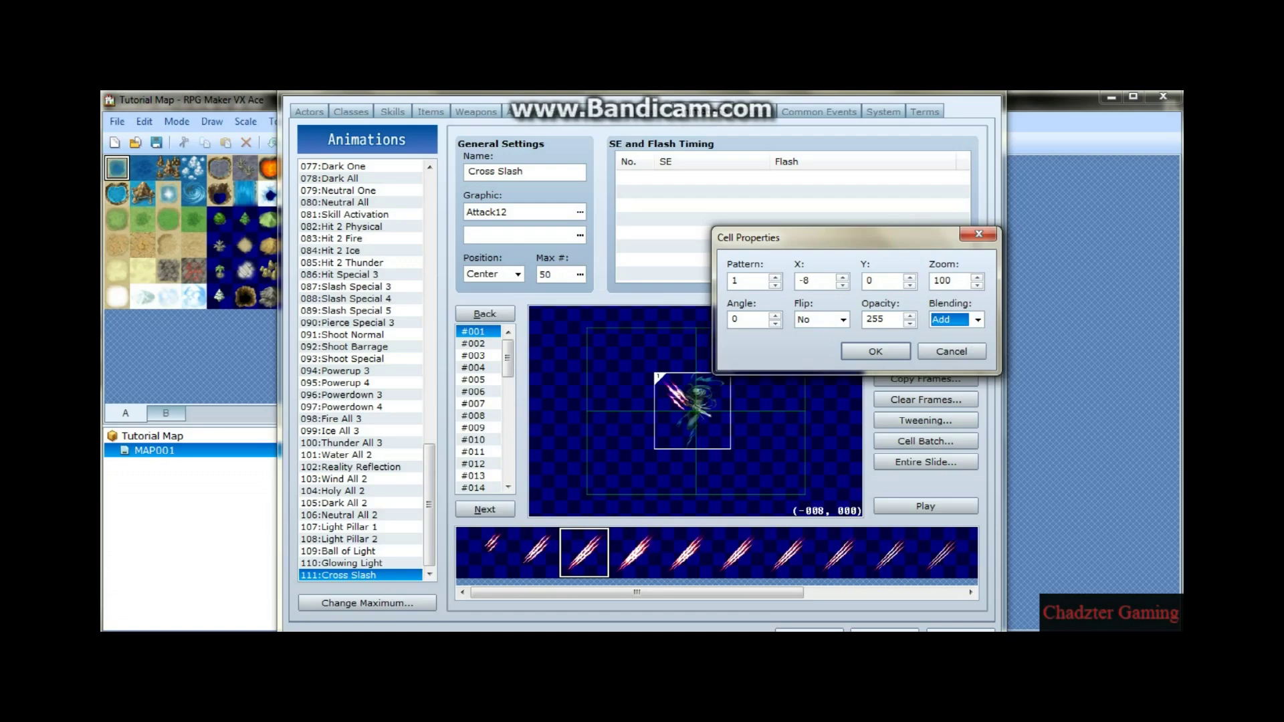
{"action": "left_click", "coordinate": [977, 319]}
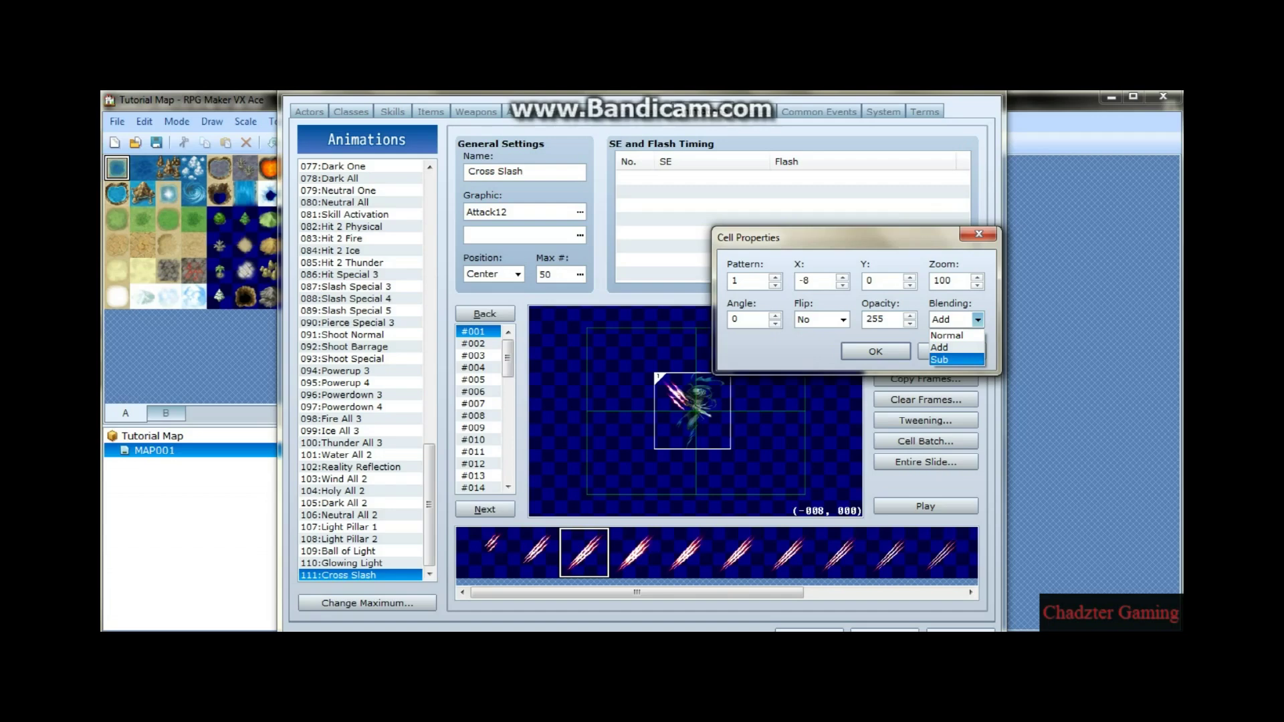
{"action": "left_click", "coordinate": [947, 360]}
{"action": "left_click", "coordinate": [875, 352]}
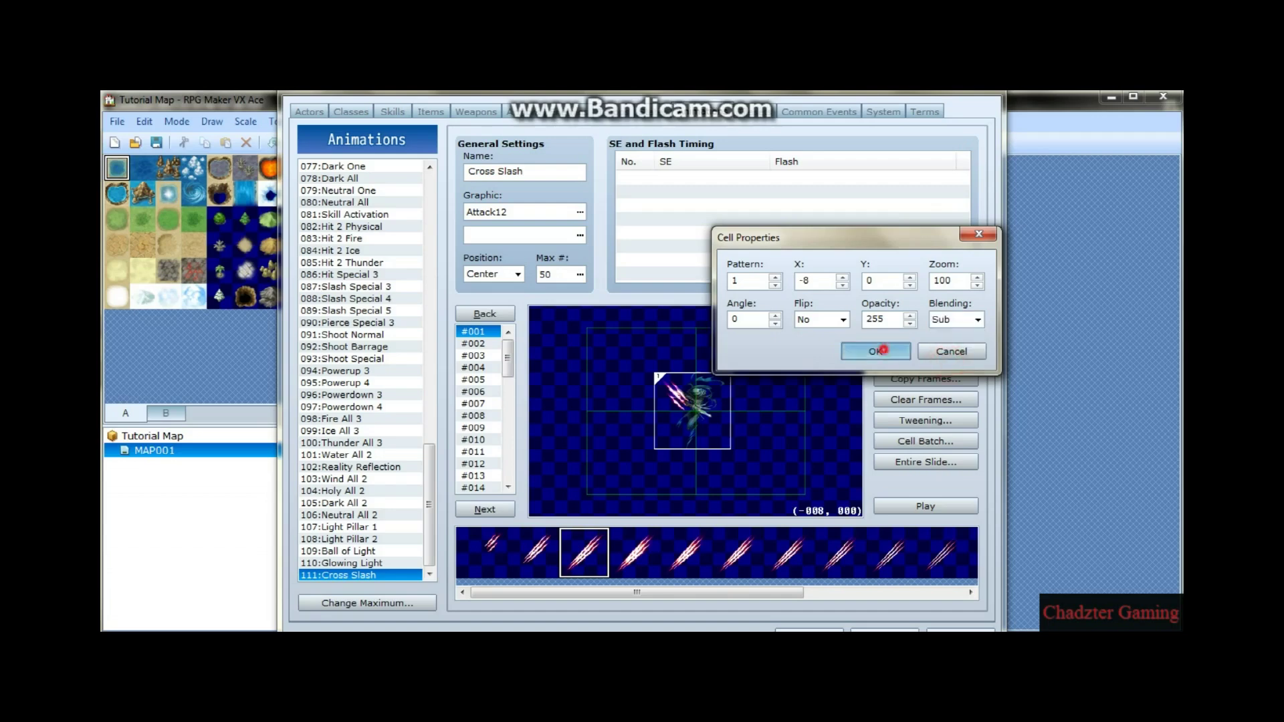
Set the frame #001 slash cell's Blending to Add and move the cell to (0, 0).
{"action": "mouse_move", "coordinate": [701, 413]}
{"action": "left_mouse_down"}
{"action": "mouse_move", "coordinate": [740, 397]}
{"action": "mouse_move", "coordinate": [699, 410]}
{"action": "left_mouse_up"}
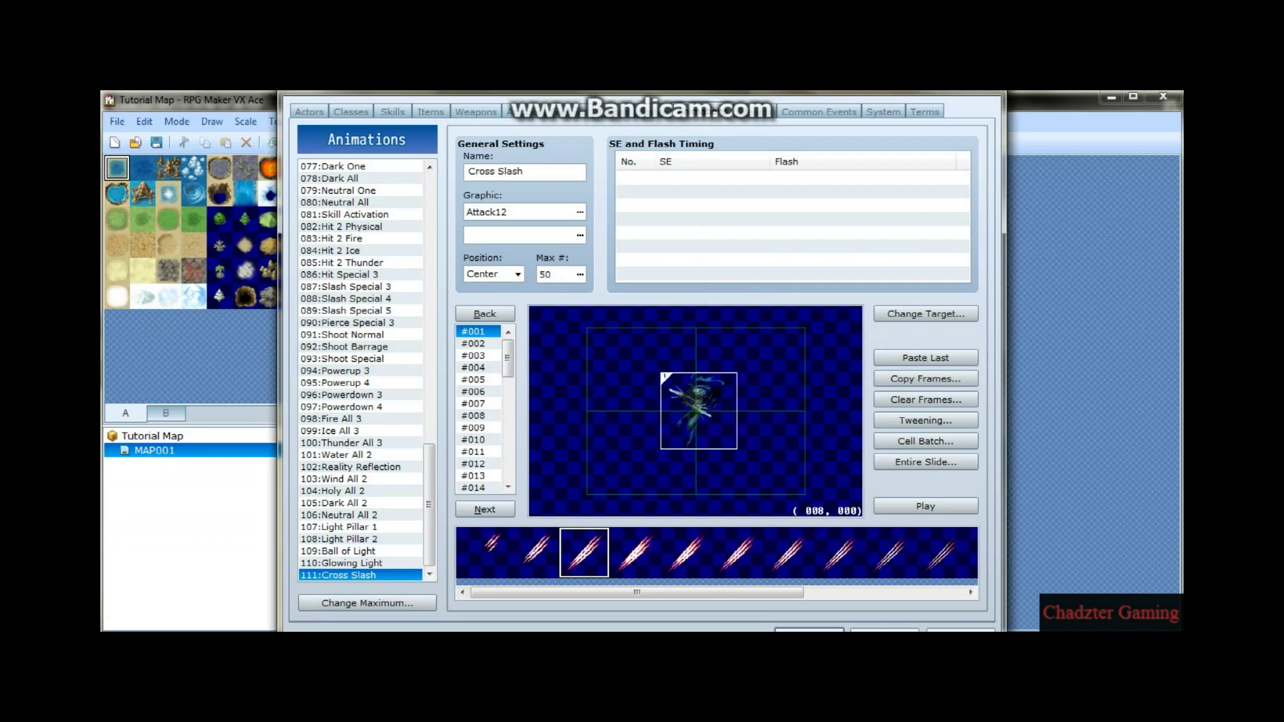
{"action": "double_click", "coordinate": [699, 410]}
{"action": "left_click", "coordinate": [814, 427]}
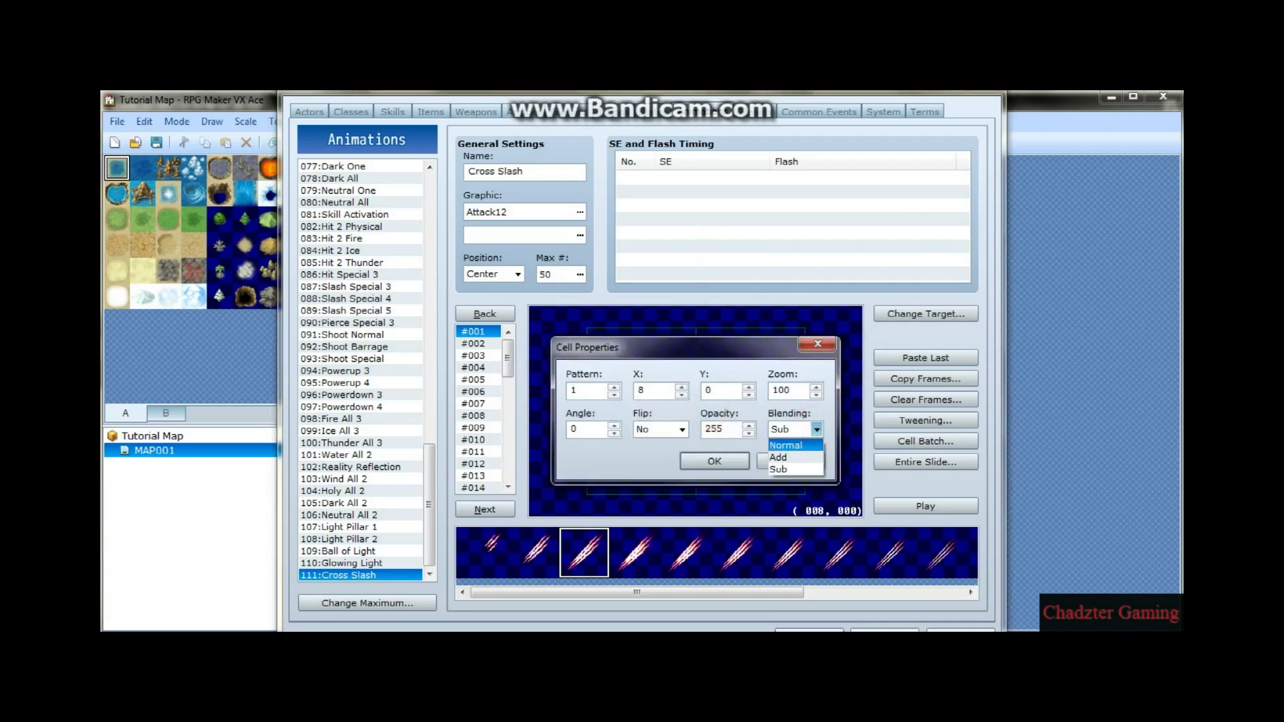
{"action": "left_click", "coordinate": [779, 457]}
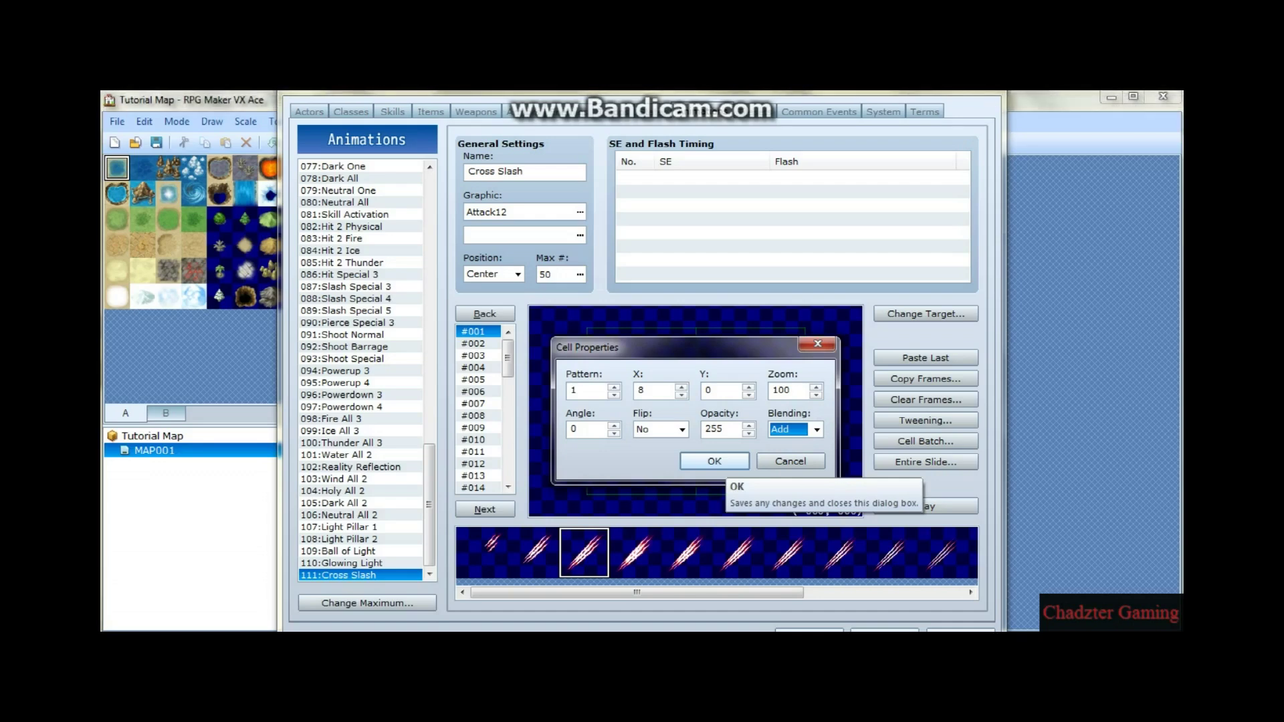
{"action": "left_click", "coordinate": [714, 461]}
{"action": "left_click_drag", "start_coordinate": [699, 410], "coordinate": [695, 410]}
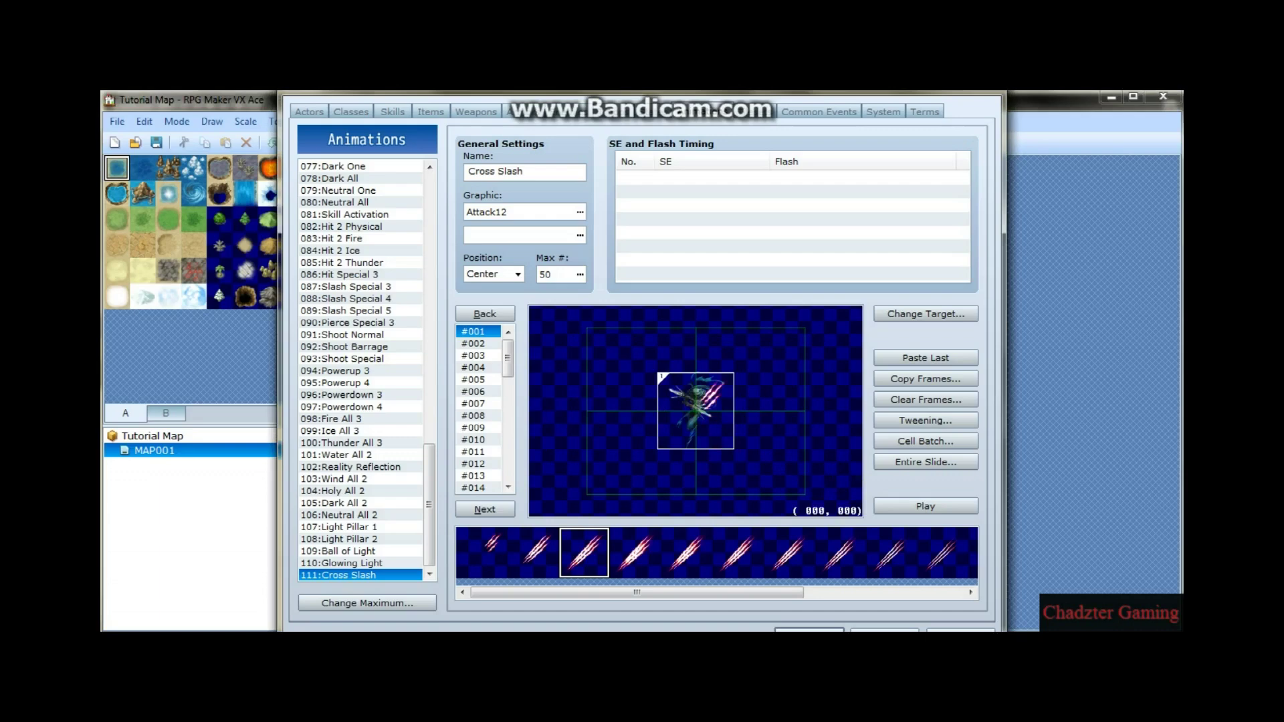
Place the second slash pattern in frame #002 and the third in frame #003, centered on the target at (0, 0).
{"action": "left_click", "coordinate": [487, 546]}
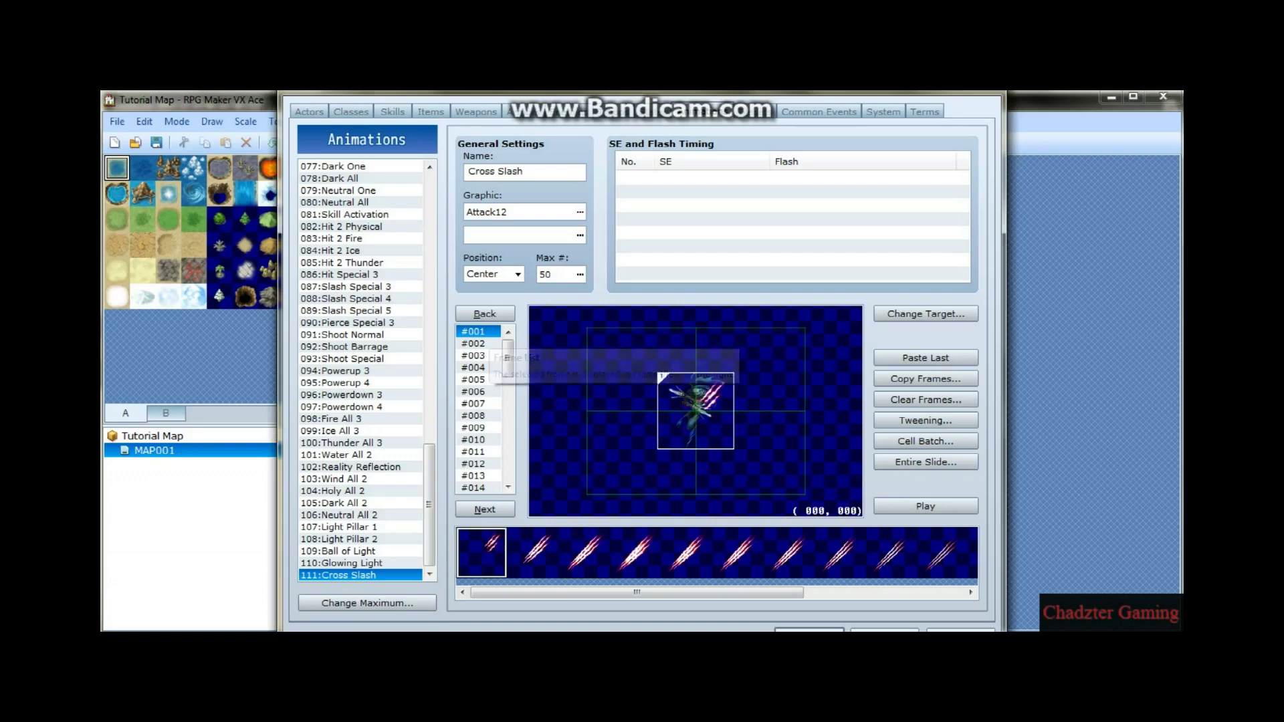
{"action": "left_click", "coordinate": [479, 343]}
{"action": "left_click", "coordinate": [533, 552]}
{"action": "left_click_drag", "start_coordinate": [603, 414], "coordinate": [695, 411]}
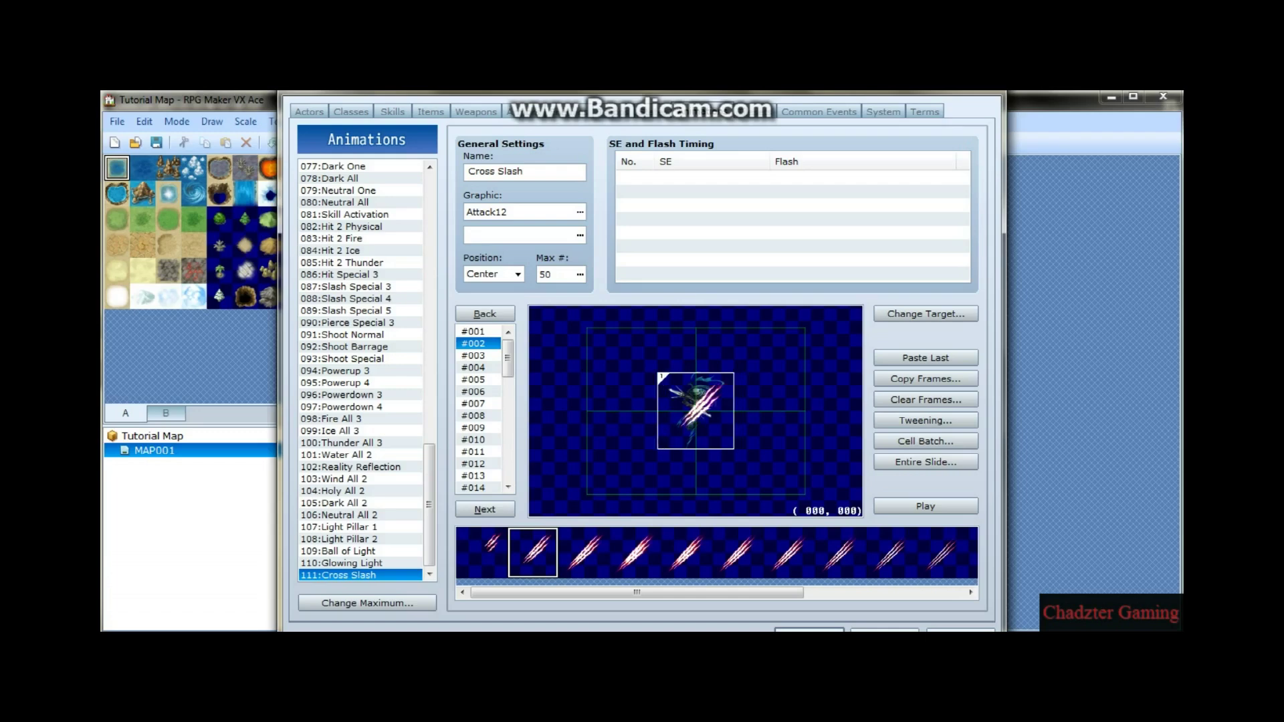
{"action": "left_click", "coordinate": [479, 355]}
{"action": "left_click", "coordinate": [579, 556]}
{"action": "left_click_drag", "start_coordinate": [689, 466], "coordinate": [696, 410]}
Place the fourth slash pattern in frame #004 and the fifth in frame #005, centered at (0, 0).
{"action": "left_click", "coordinate": [472, 367]}
{"action": "left_click", "coordinate": [634, 552]}
{"action": "left_click", "coordinate": [668, 430]}
{"action": "left_click", "coordinate": [473, 379]}
{"action": "left_click", "coordinate": [685, 552]}
{"action": "left_click", "coordinate": [675, 448]}
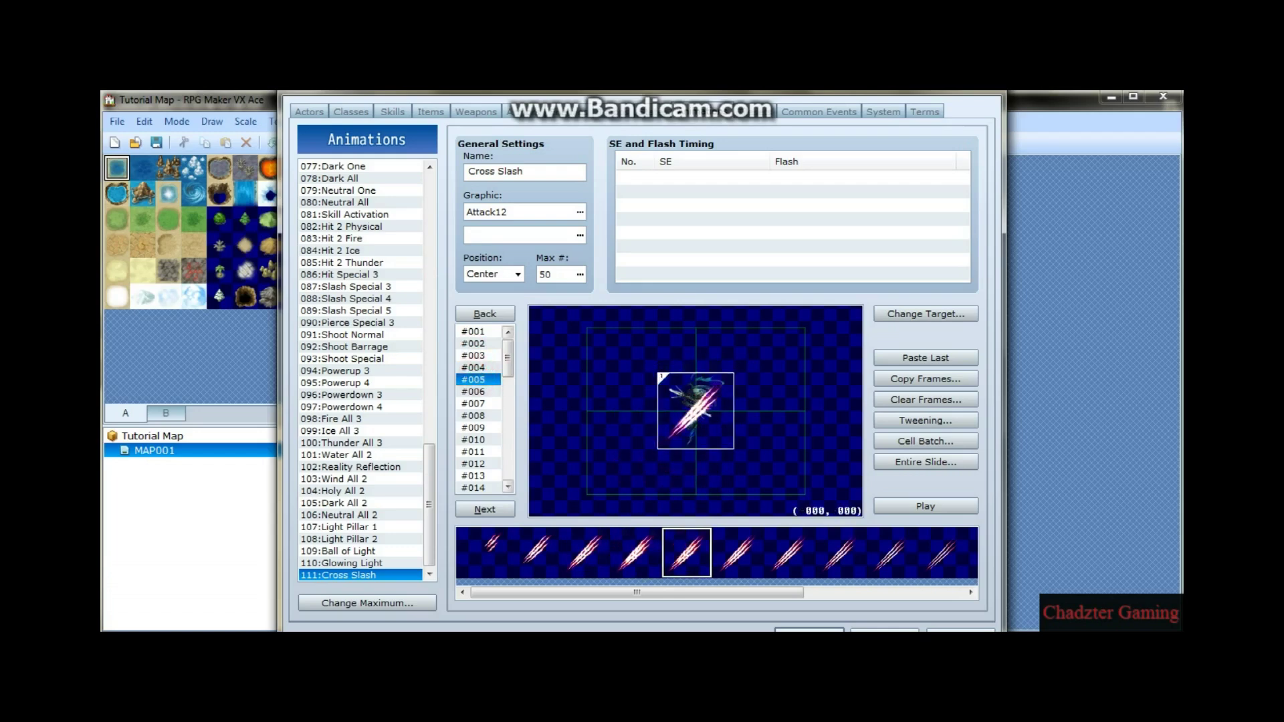
Place the sixth, seventh and eighth slash patterns in frames #006, #007 and #008 respectively, centered at (0, 0).
{"action": "left_click", "coordinate": [473, 391]}
{"action": "left_click", "coordinate": [737, 552]}
{"action": "left_click", "coordinate": [711, 493]}
{"action": "left_click_drag", "start_coordinate": [711, 493], "coordinate": [695, 411]}
{"action": "left_click", "coordinate": [474, 403]}
{"action": "left_click", "coordinate": [789, 552]}
{"action": "left_click", "coordinate": [473, 415]}
{"action": "left_click", "coordinate": [840, 552]}
{"action": "left_click", "coordinate": [698, 417]}
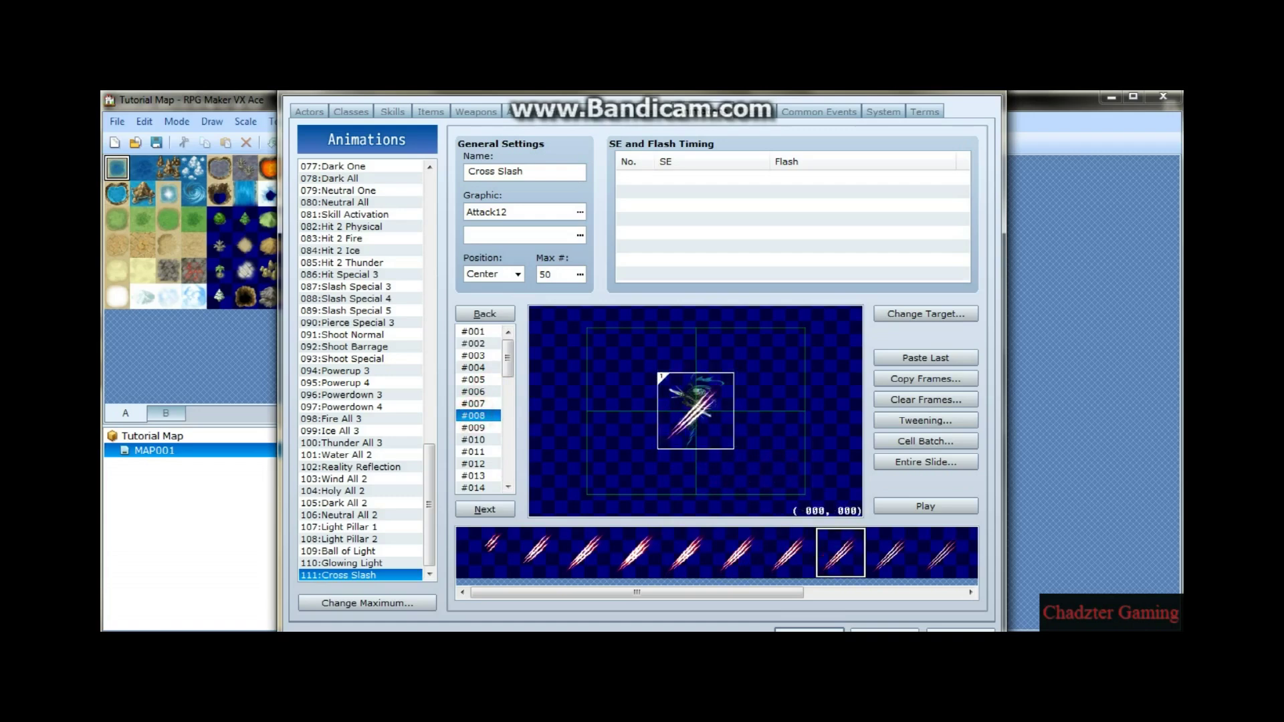
Place the ninth slash pattern in frame #009 and the tenth in frame #010, aligning both at (0, 0).
{"action": "left_click_drag", "start_coordinate": [668, 592], "coordinate": [809, 592]}
{"action": "left_click", "coordinate": [476, 426]}
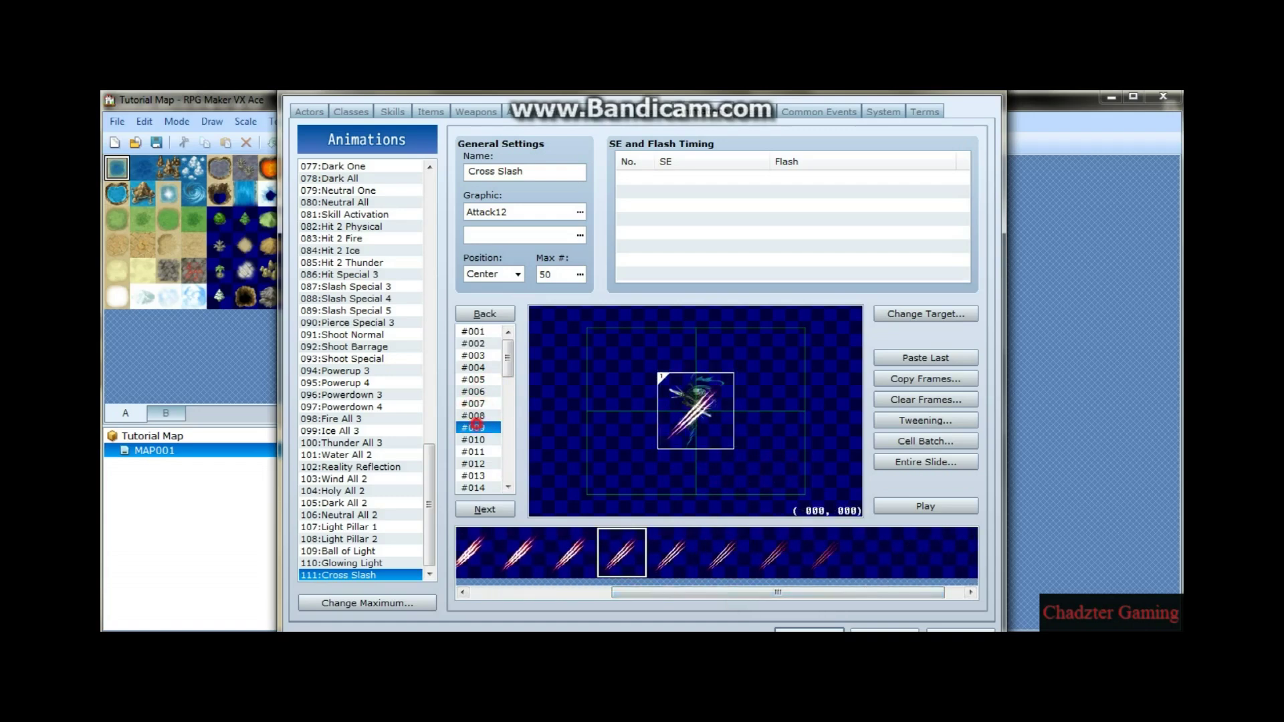
{"action": "left_click", "coordinate": [672, 553]}
{"action": "left_click", "coordinate": [692, 410]}
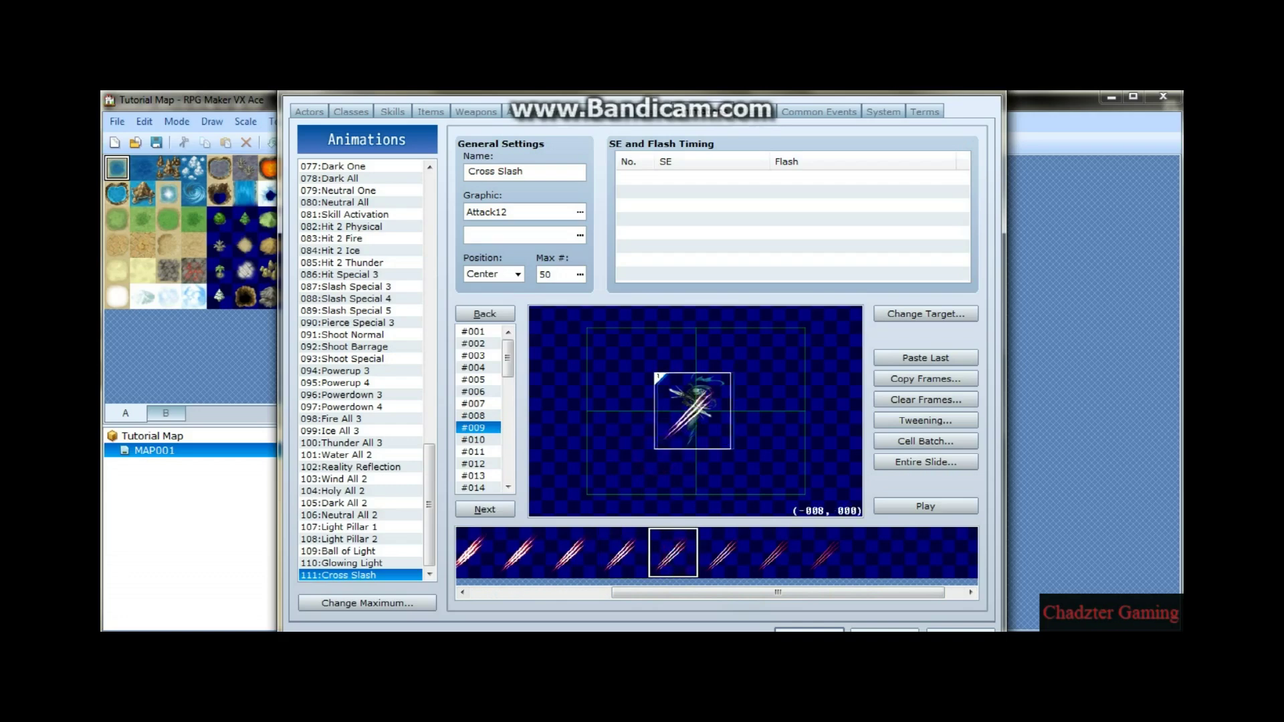
{"action": "left_click_drag", "start_coordinate": [692, 411], "coordinate": [695, 411]}
{"action": "left_click", "coordinate": [479, 436]}
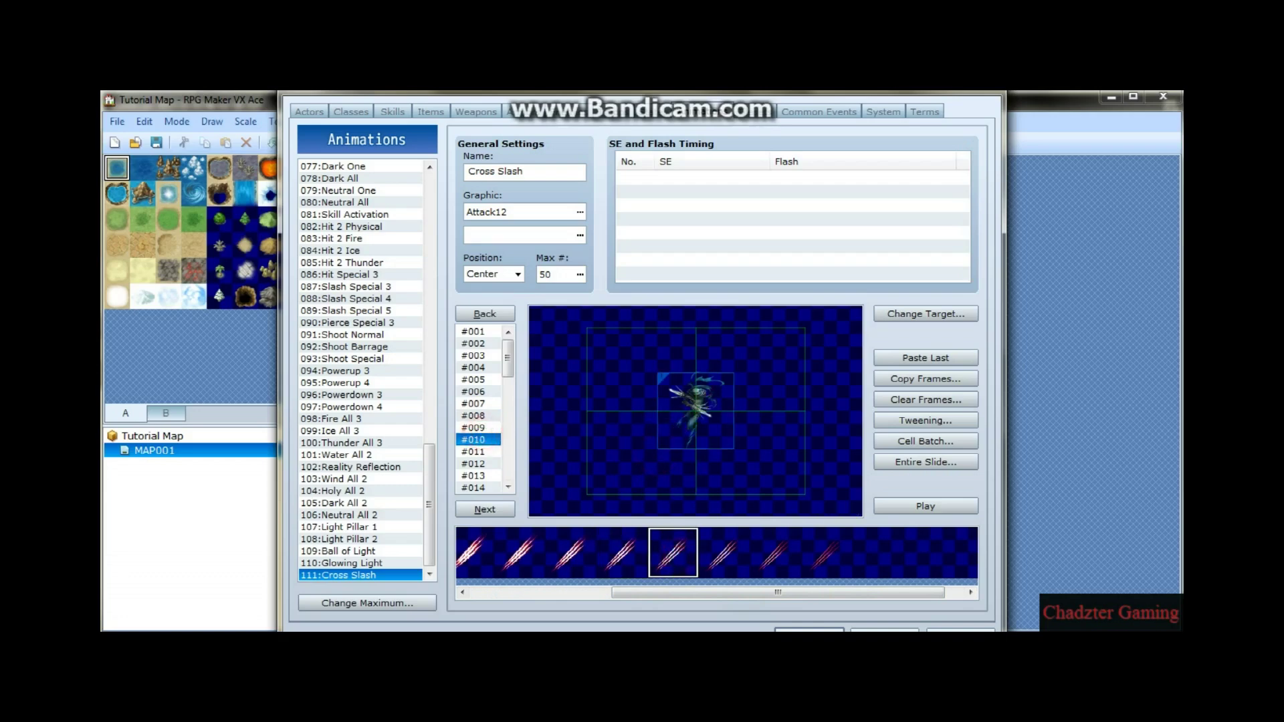
{"action": "left_click", "coordinate": [725, 565]}
{"action": "left_click", "coordinate": [692, 410]}
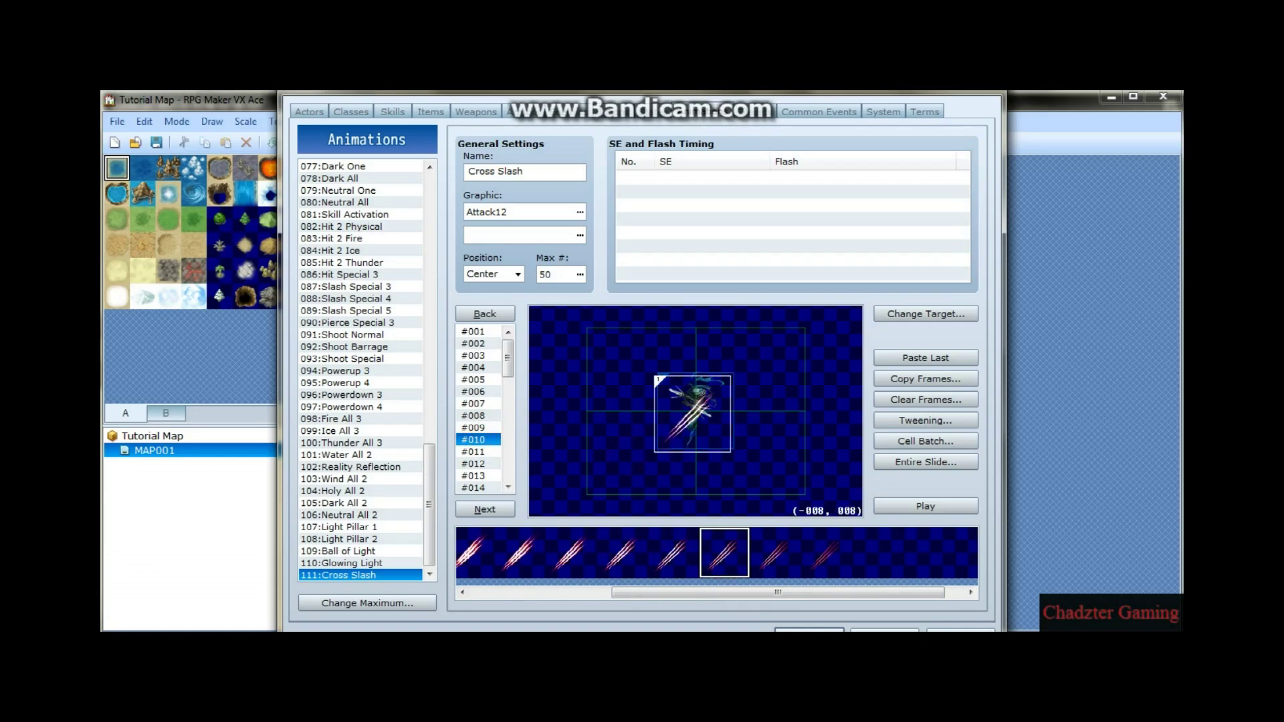
{"action": "left_click_drag", "start_coordinate": [692, 410], "coordinate": [696, 411]}
Place the eleventh slash pattern in frame #011 and the twelfth in frame #012, centered at (0, 0).
{"action": "left_click", "coordinate": [480, 452]}
{"action": "left_click", "coordinate": [775, 552]}
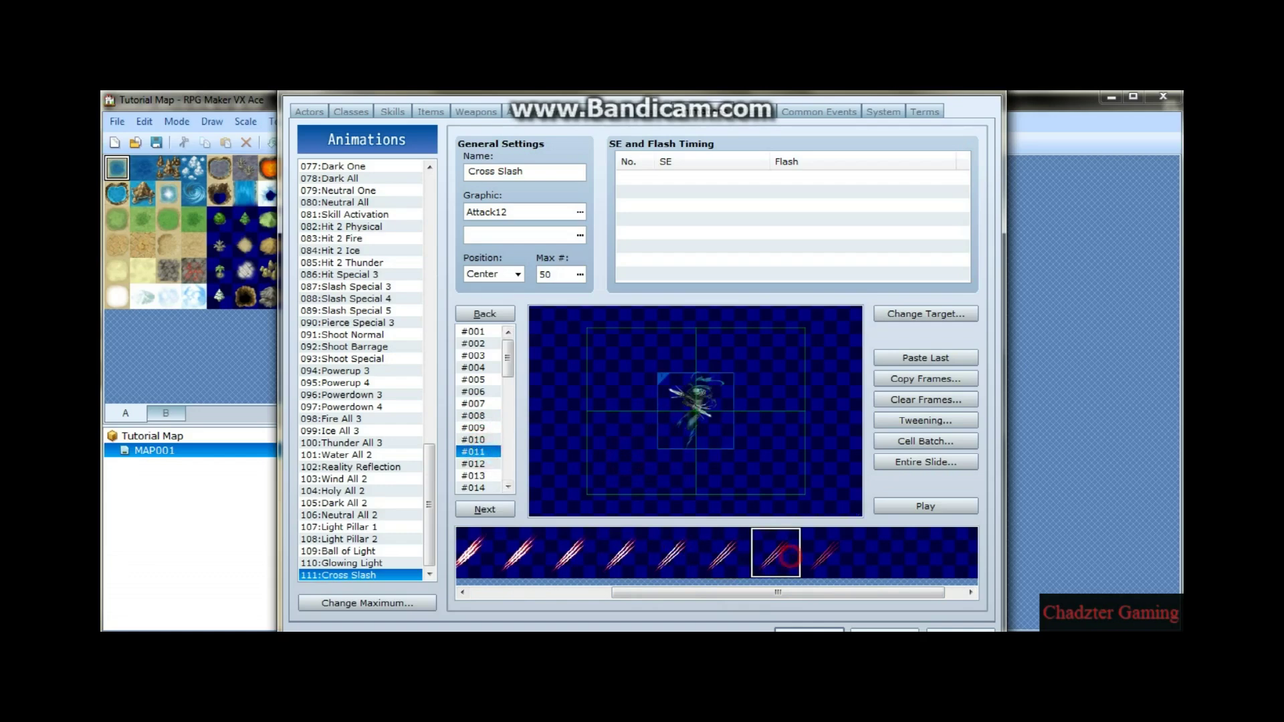
{"action": "left_click_drag", "start_coordinate": [756, 443], "coordinate": [721, 441]}
{"action": "left_click", "coordinate": [478, 463]}
{"action": "left_click", "coordinate": [826, 552]}
{"action": "left_click", "coordinate": [734, 448]}
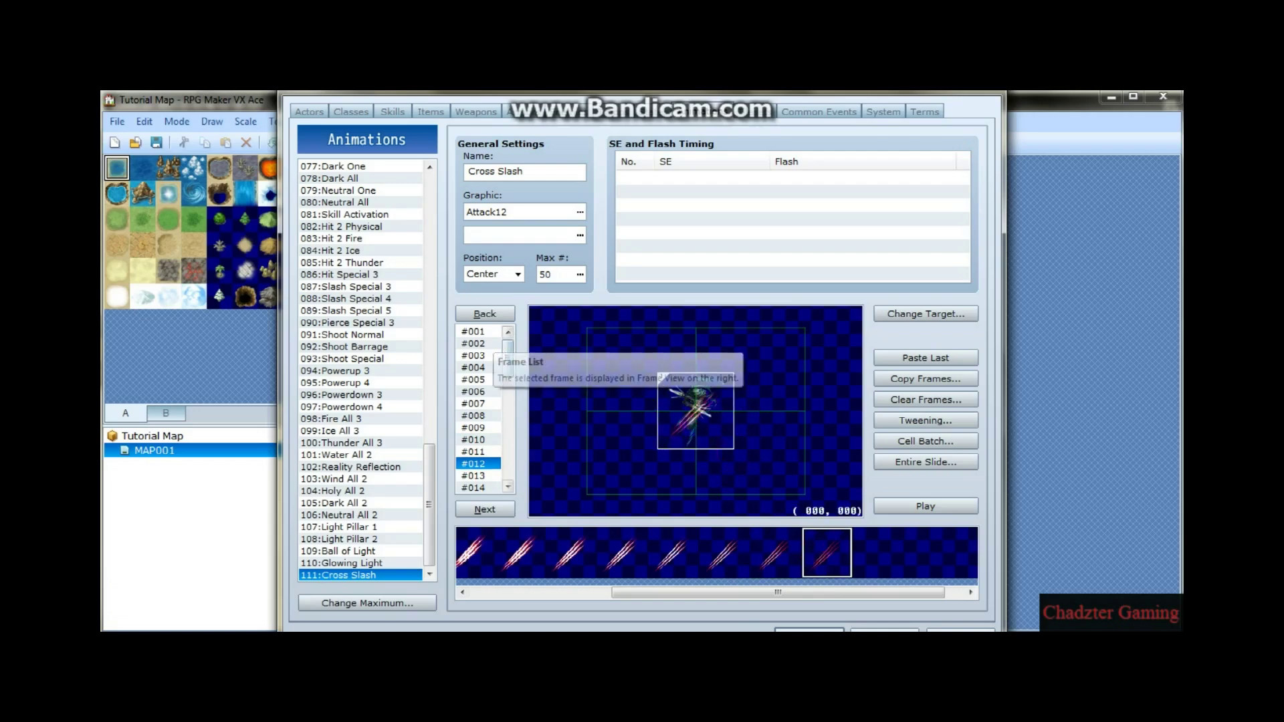
Play the Cross Slash animation preview and review its frames #001 through #012.
{"action": "left_click", "coordinate": [486, 331]}
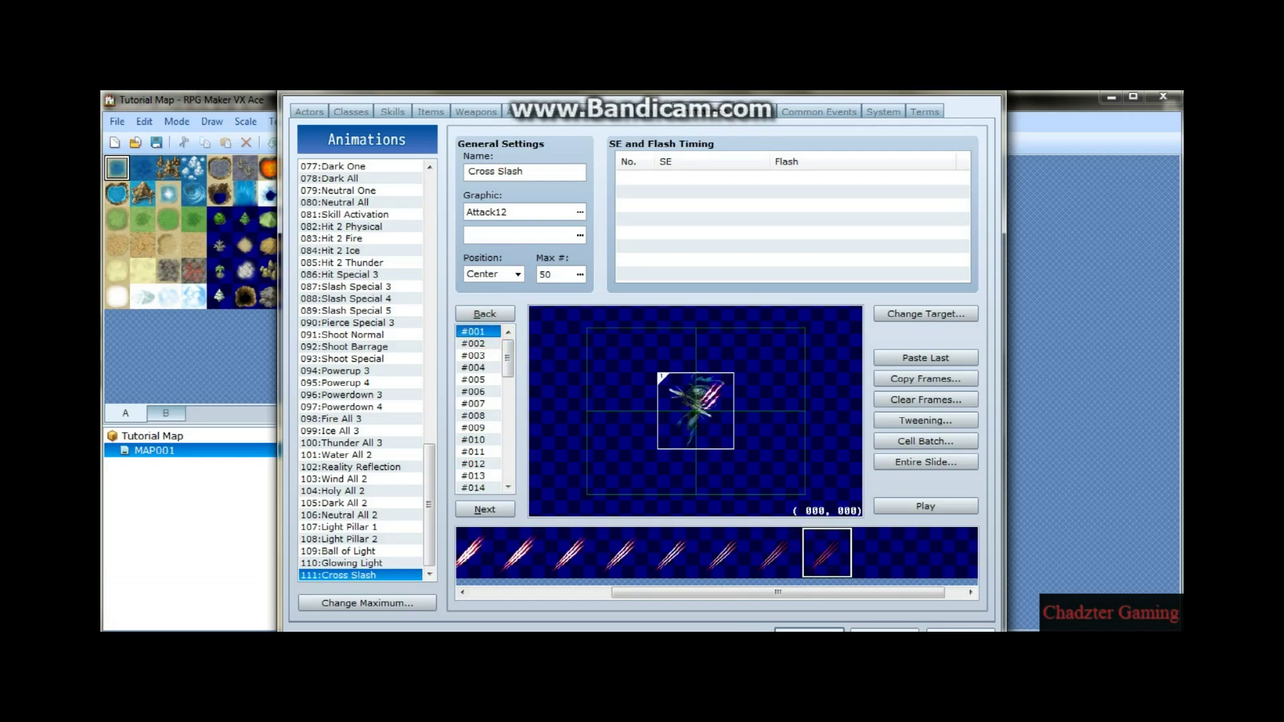
{"action": "left_click", "coordinate": [478, 463]}
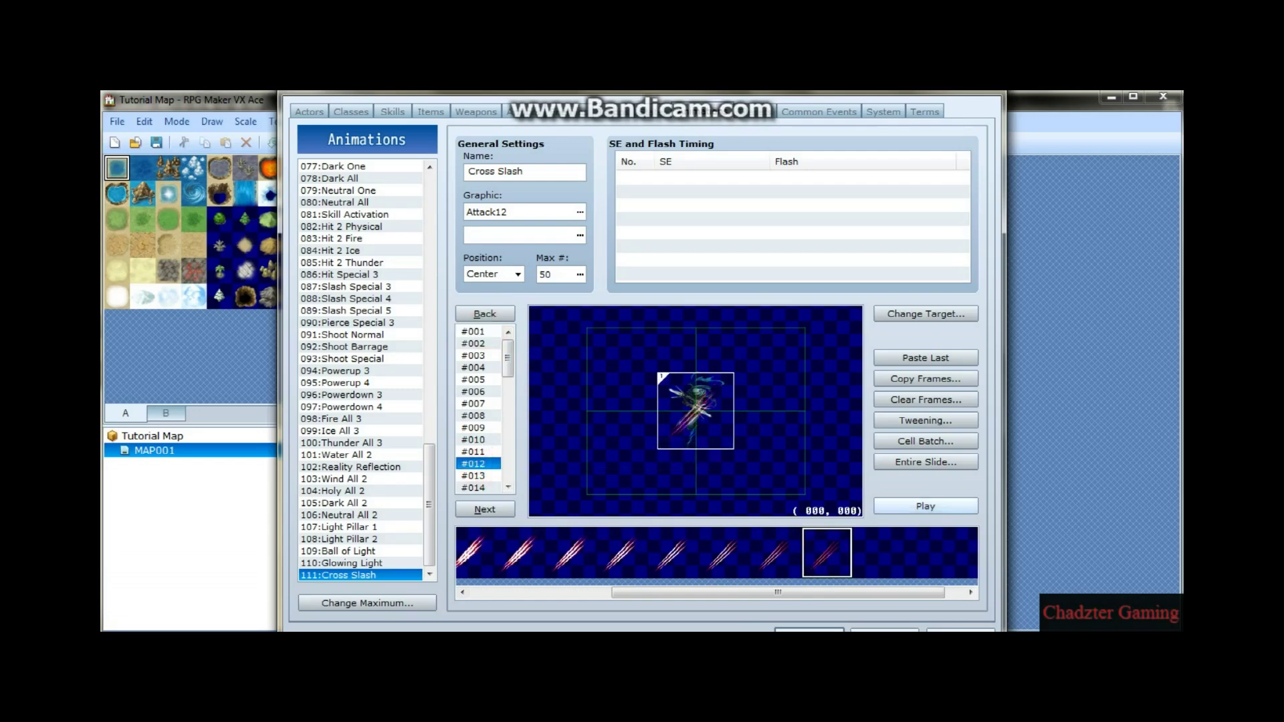
{"action": "left_click", "coordinate": [943, 506]}
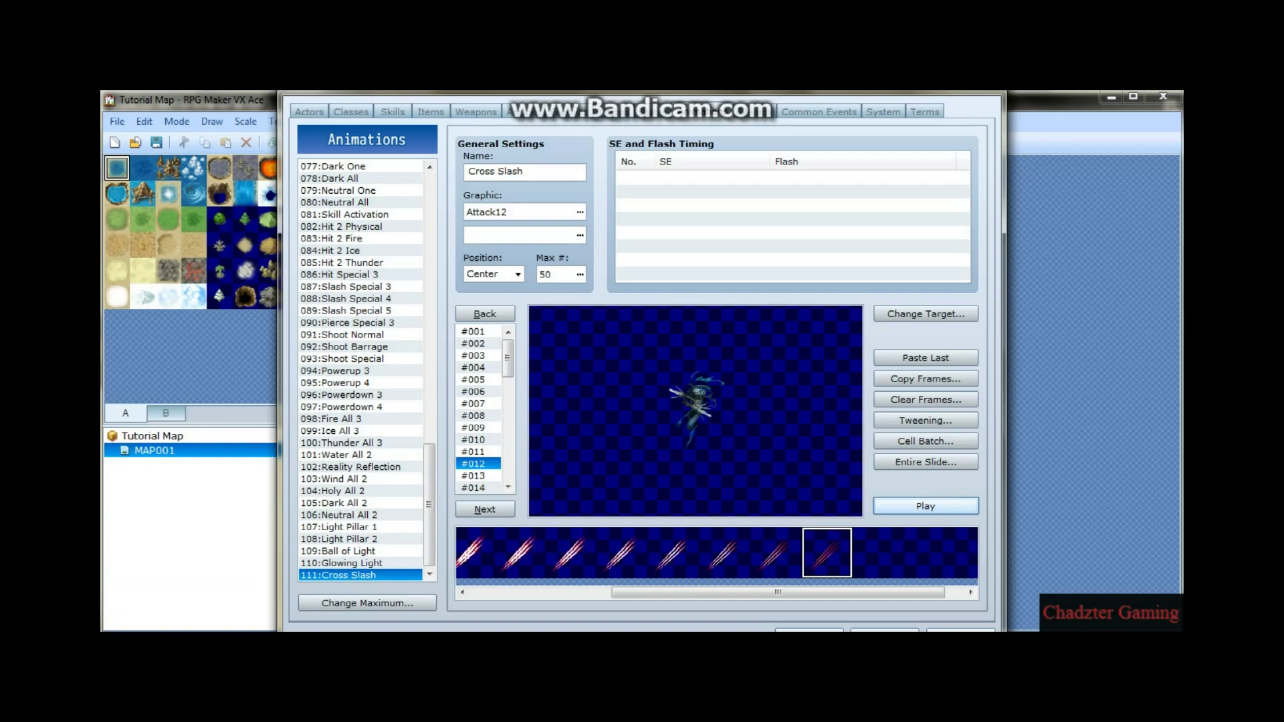
{"action": "left_click", "coordinate": [929, 502]}
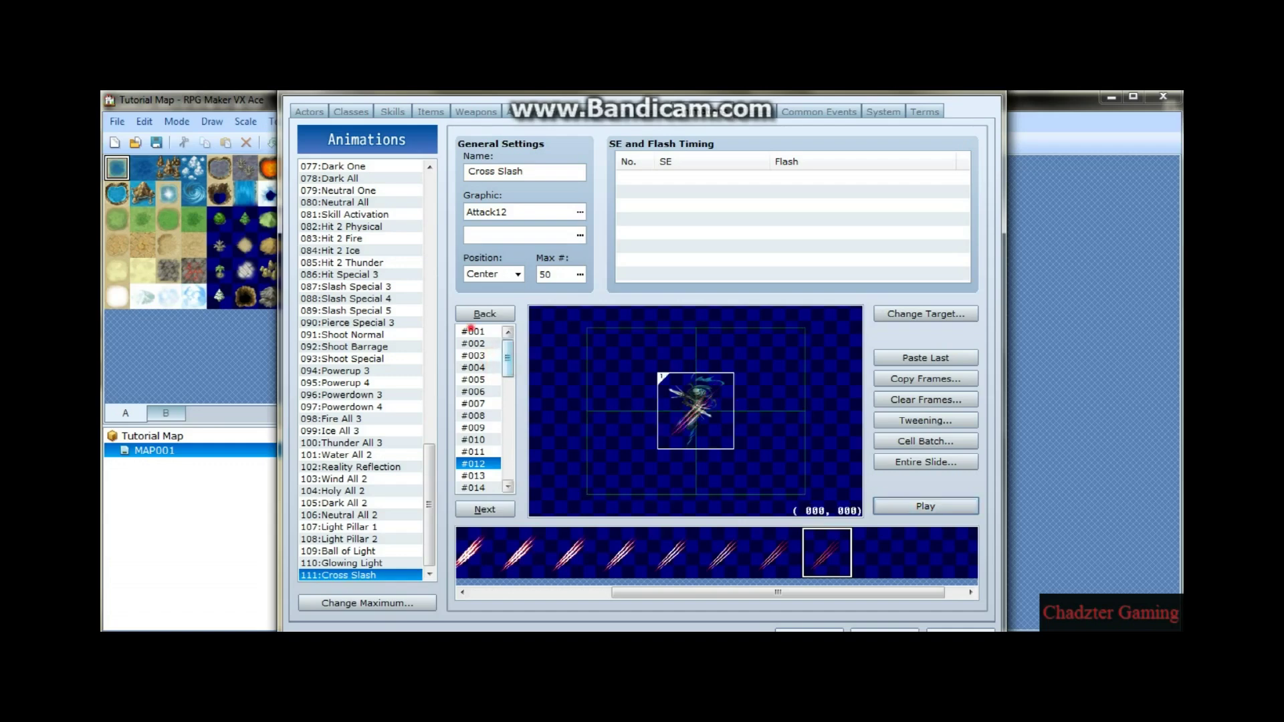
{"action": "left_click_drag", "start_coordinate": [468, 328], "coordinate": [471, 447]}
{"action": "left_click", "coordinate": [474, 463]}
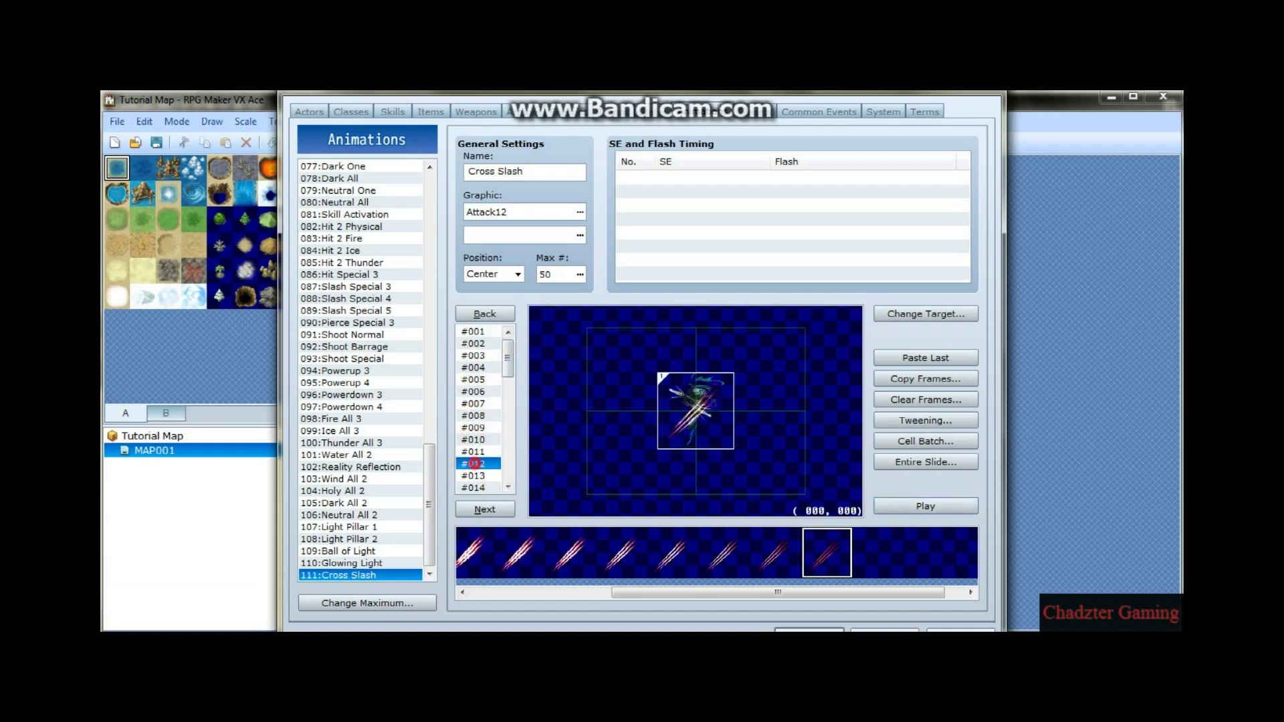
Place the first Attack12 slash pattern over the target in frame #013 at (0, 0).
{"action": "left_click", "coordinate": [477, 476]}
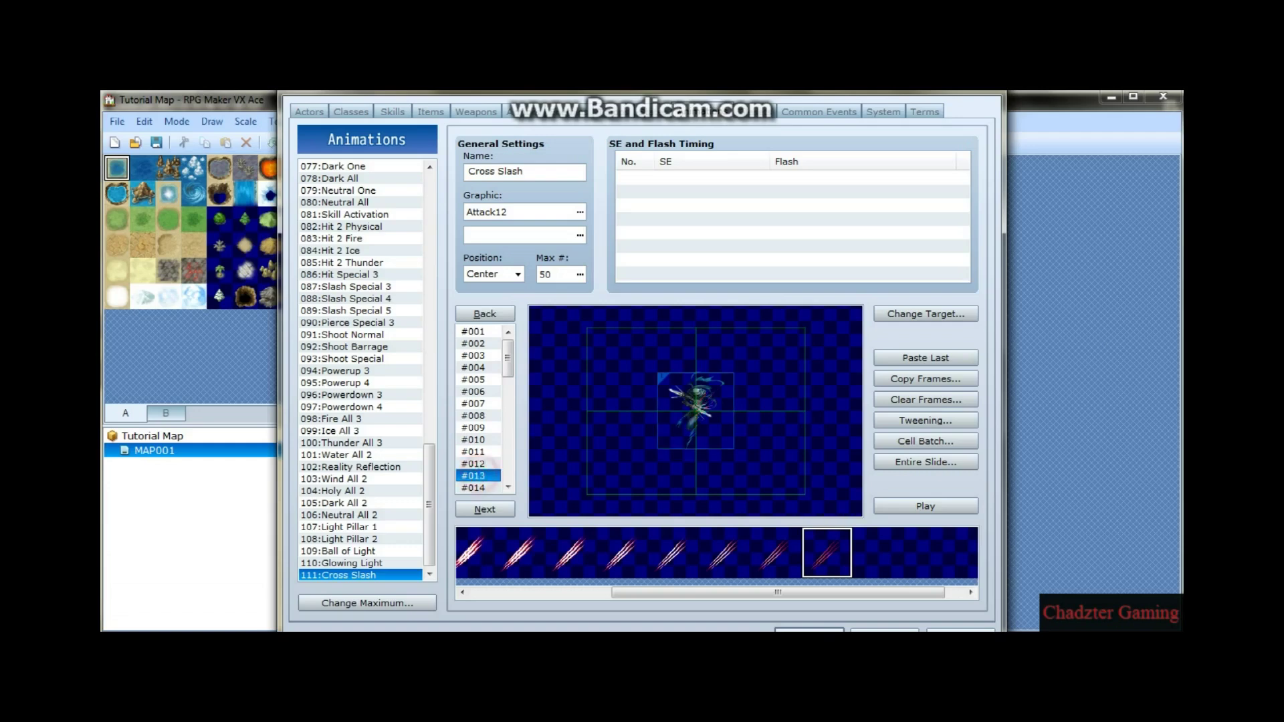
{"action": "left_click", "coordinate": [478, 464]}
{"action": "left_click", "coordinate": [477, 476]}
{"action": "left_click_drag", "start_coordinate": [778, 592], "coordinate": [636, 592]}
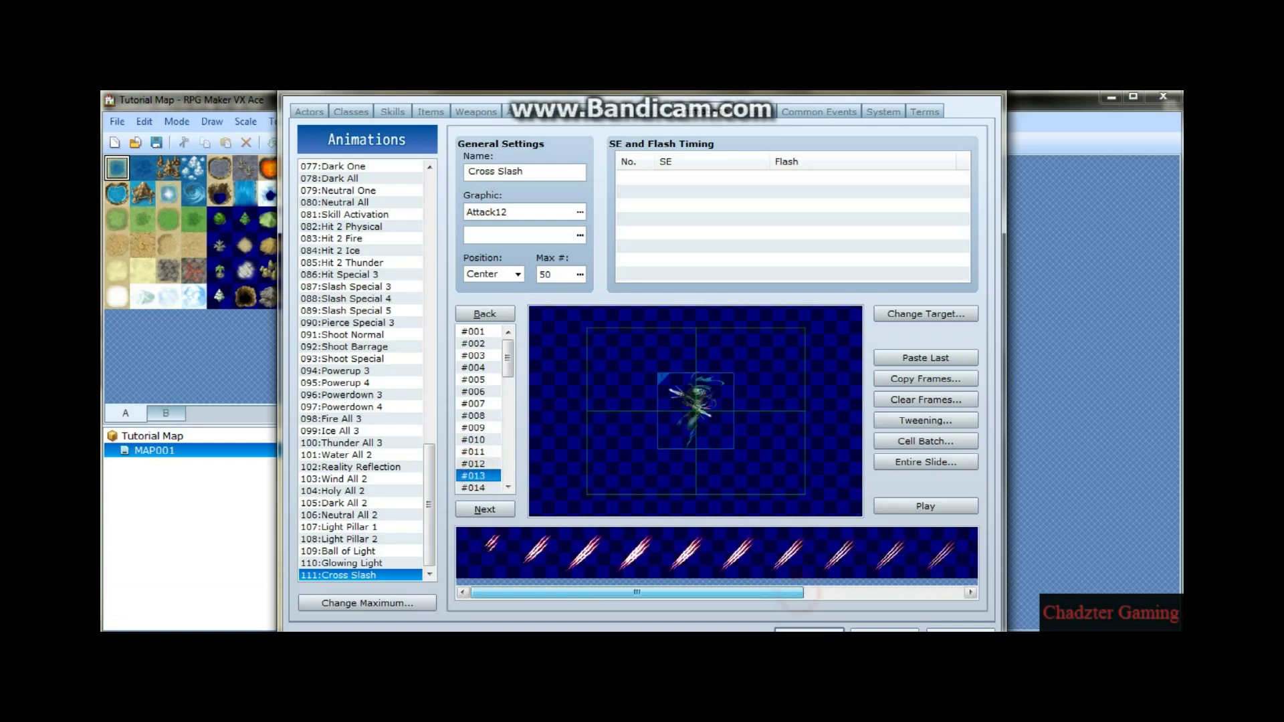
{"action": "left_click", "coordinate": [485, 545]}
{"action": "left_click_drag", "start_coordinate": [636, 399], "coordinate": [693, 410]}
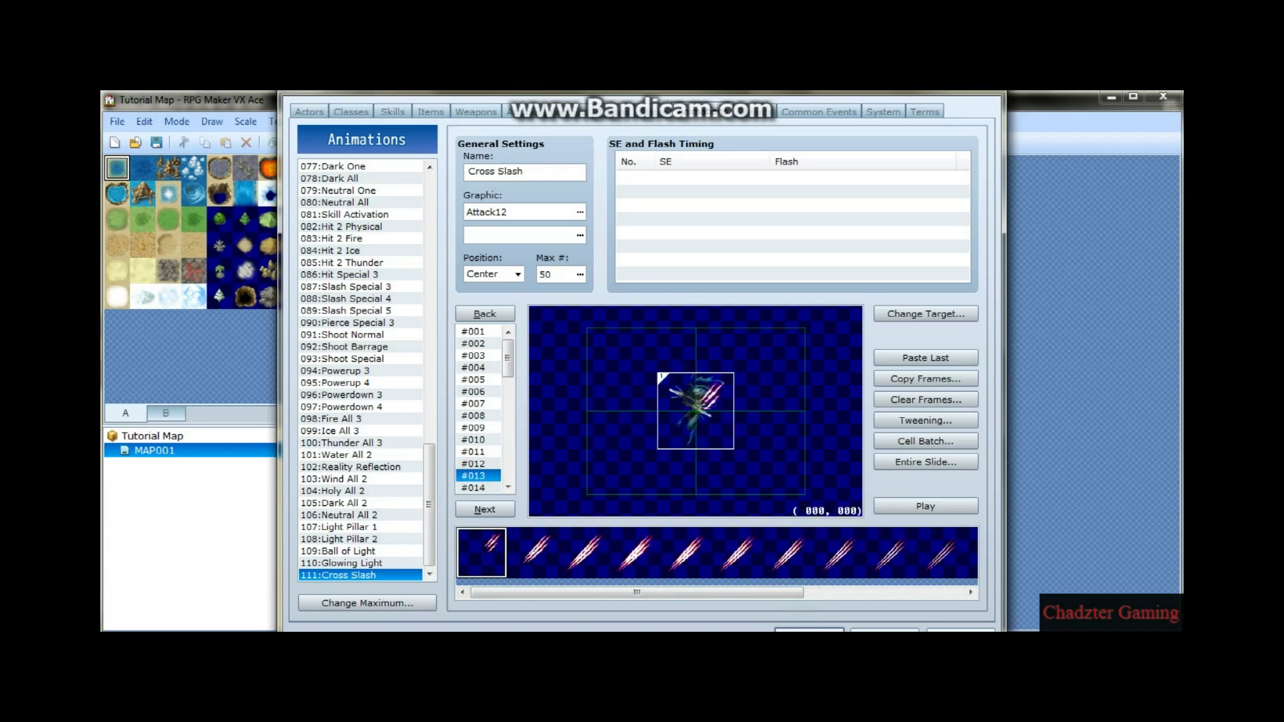
Mirror the slash cell in frame #013 by setting its Flip property to Yes.
{"action": "right_click", "coordinate": [715, 420]}
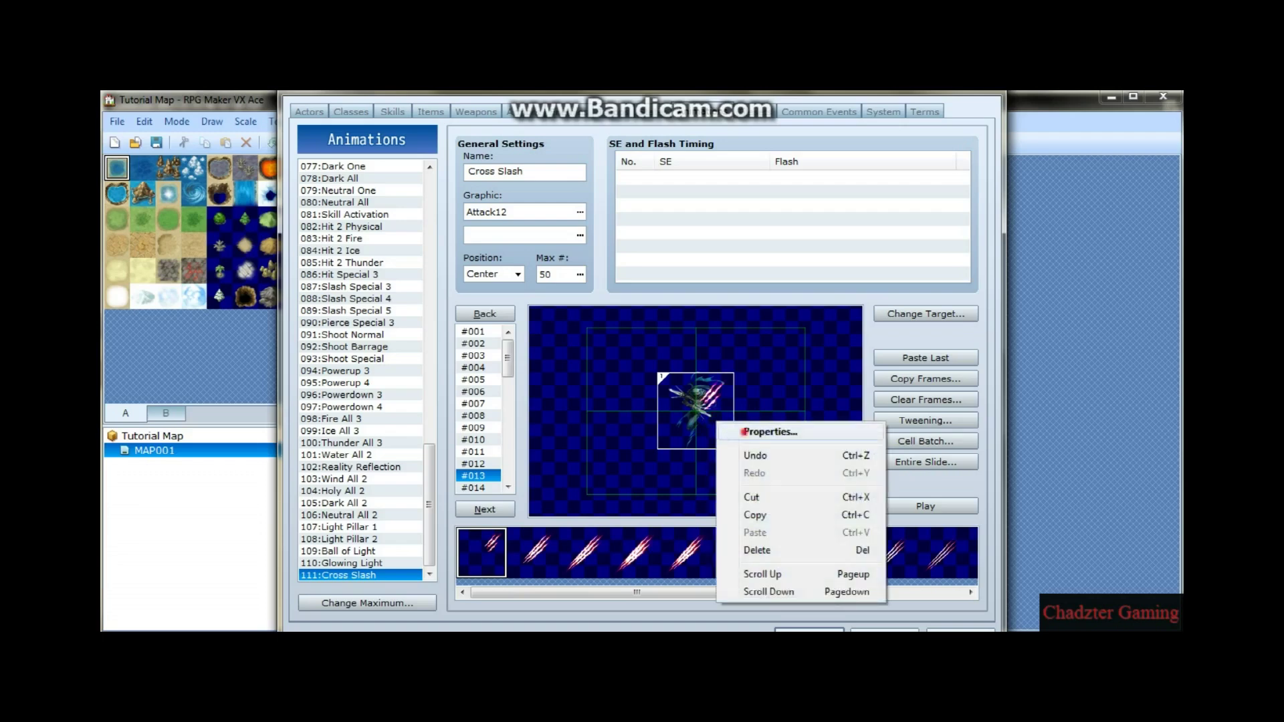
{"action": "left_click", "coordinate": [743, 432]}
{"action": "left_click", "coordinate": [681, 431]}
{"action": "left_click", "coordinate": [644, 449]}
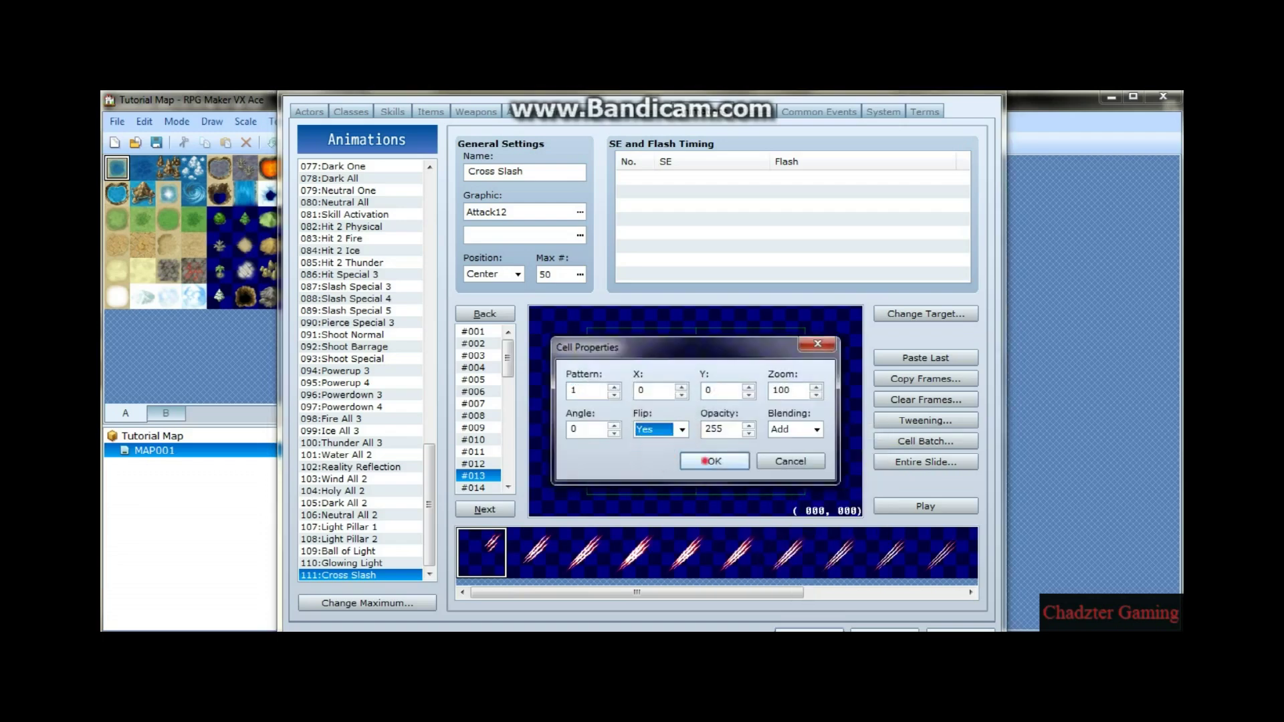
{"action": "left_click", "coordinate": [714, 461]}
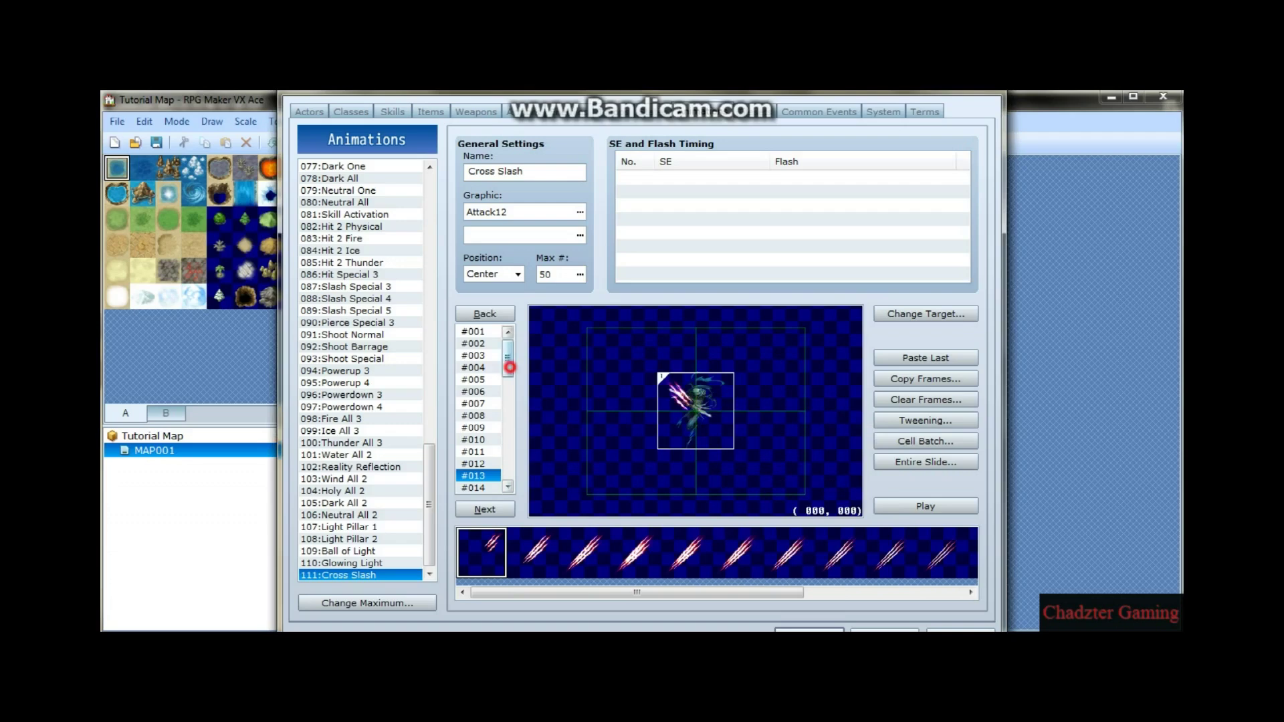
Place the second slash pattern in frame #014, flipped and centered on the target at (0, 0).
{"action": "left_click_drag", "start_coordinate": [510, 364], "coordinate": [510, 384]}
{"action": "left_click", "coordinate": [488, 405]}
{"action": "left_click", "coordinate": [532, 549]}
{"action": "double_click", "coordinate": [638, 430]}
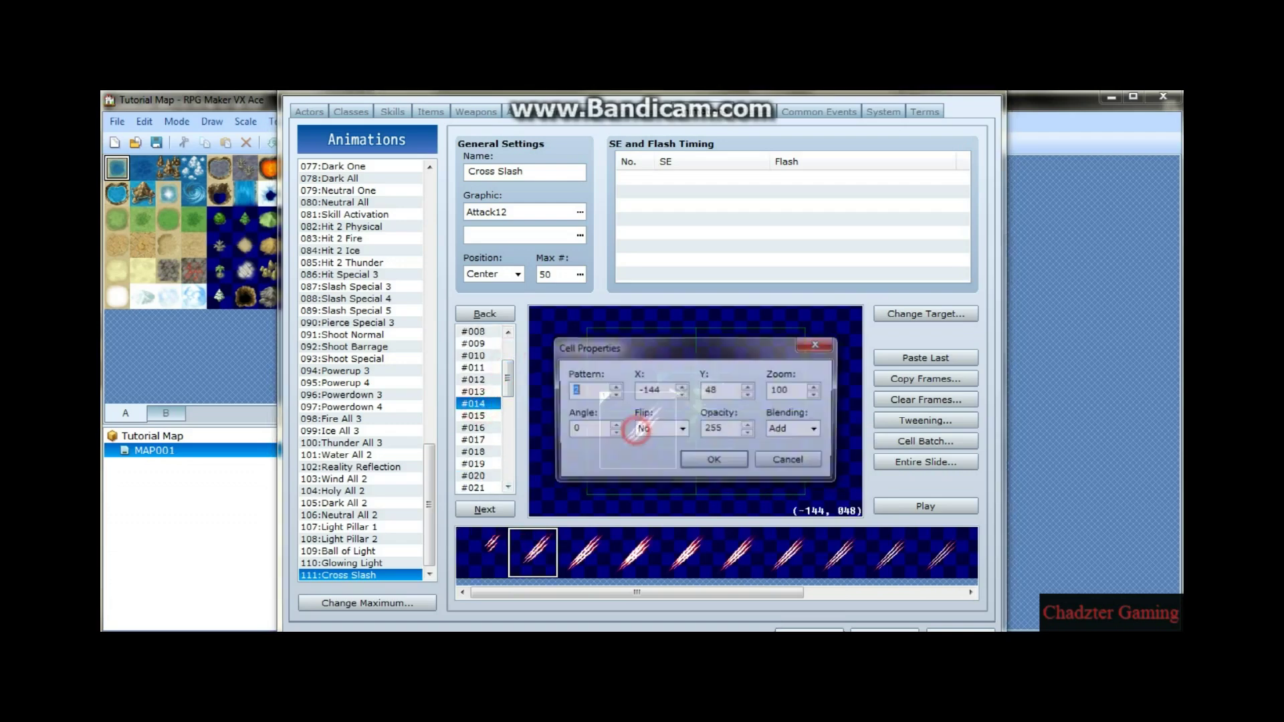
{"action": "left_click", "coordinate": [656, 428]}
{"action": "left_click", "coordinate": [656, 458]}
{"action": "key", "text": "Return"}
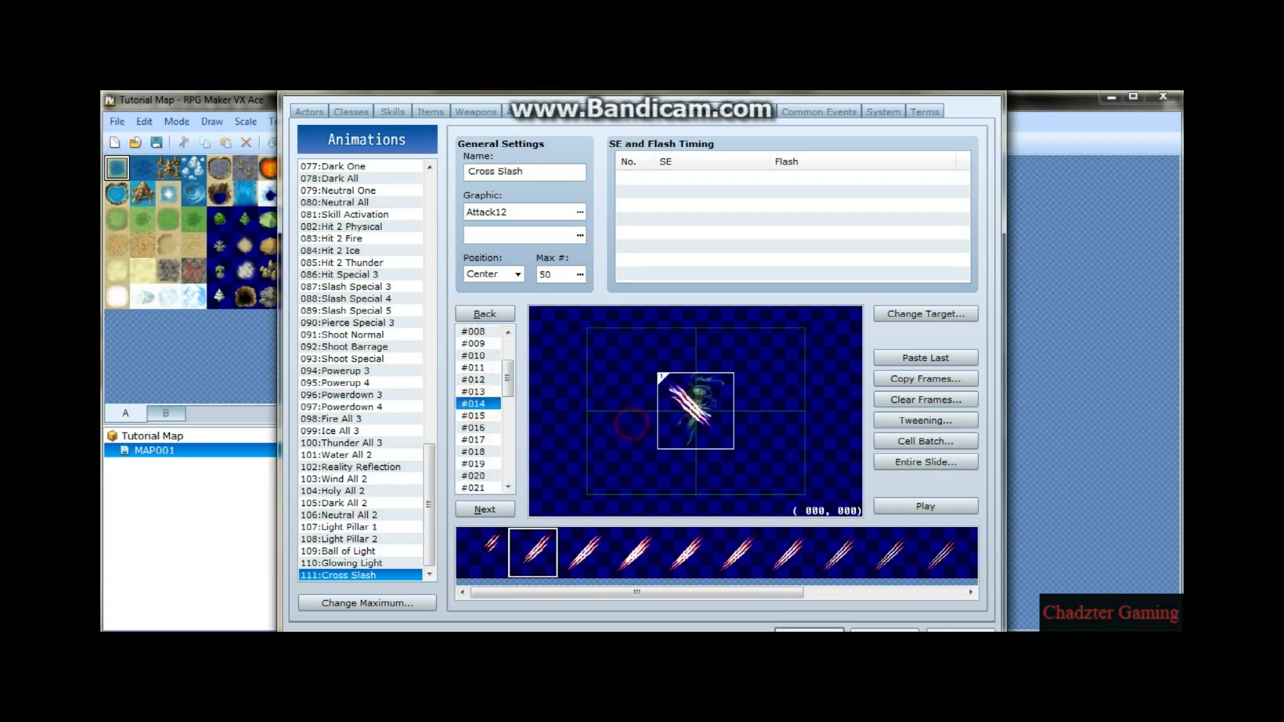
Add the third slash pattern to frame #015, set Flip to Yes and move it to (0, 0).
{"action": "left_click", "coordinate": [478, 415]}
{"action": "left_click", "coordinate": [584, 552]}
{"action": "double_click", "coordinate": [630, 420]}
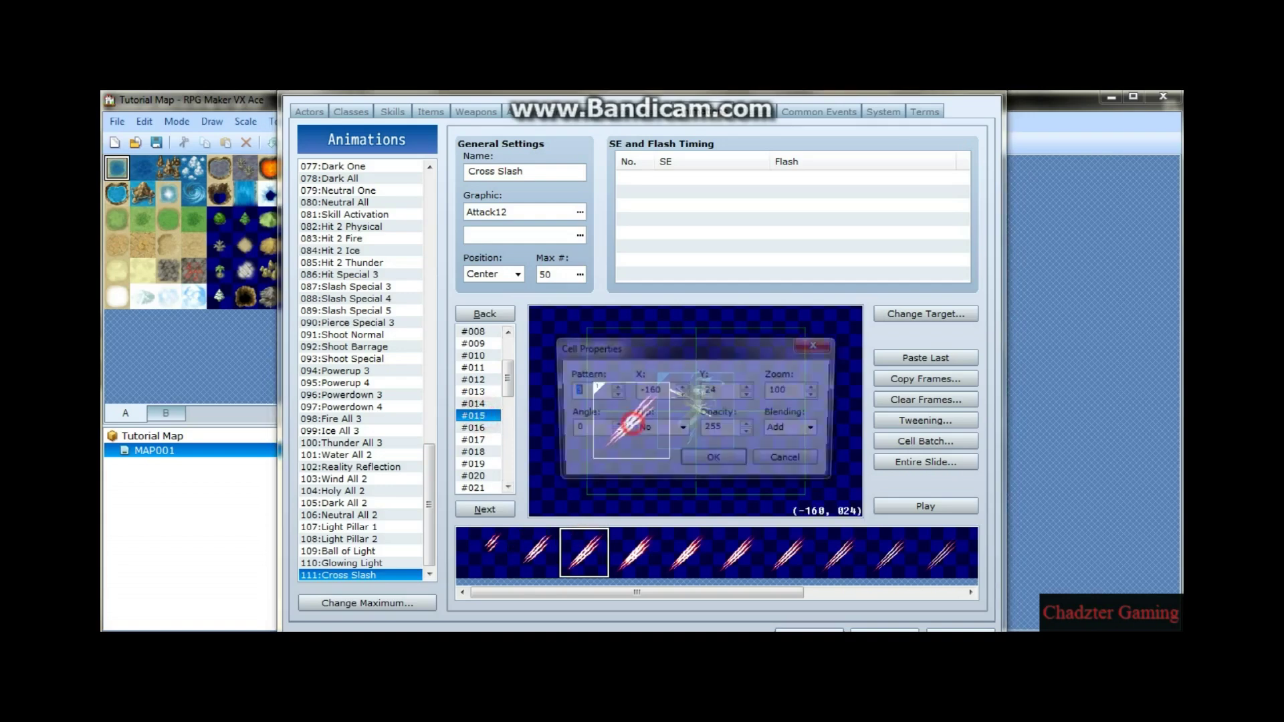
{"action": "left_click", "coordinate": [676, 427]}
{"action": "left_click", "coordinate": [643, 450]}
{"action": "left_click", "coordinate": [714, 462]}
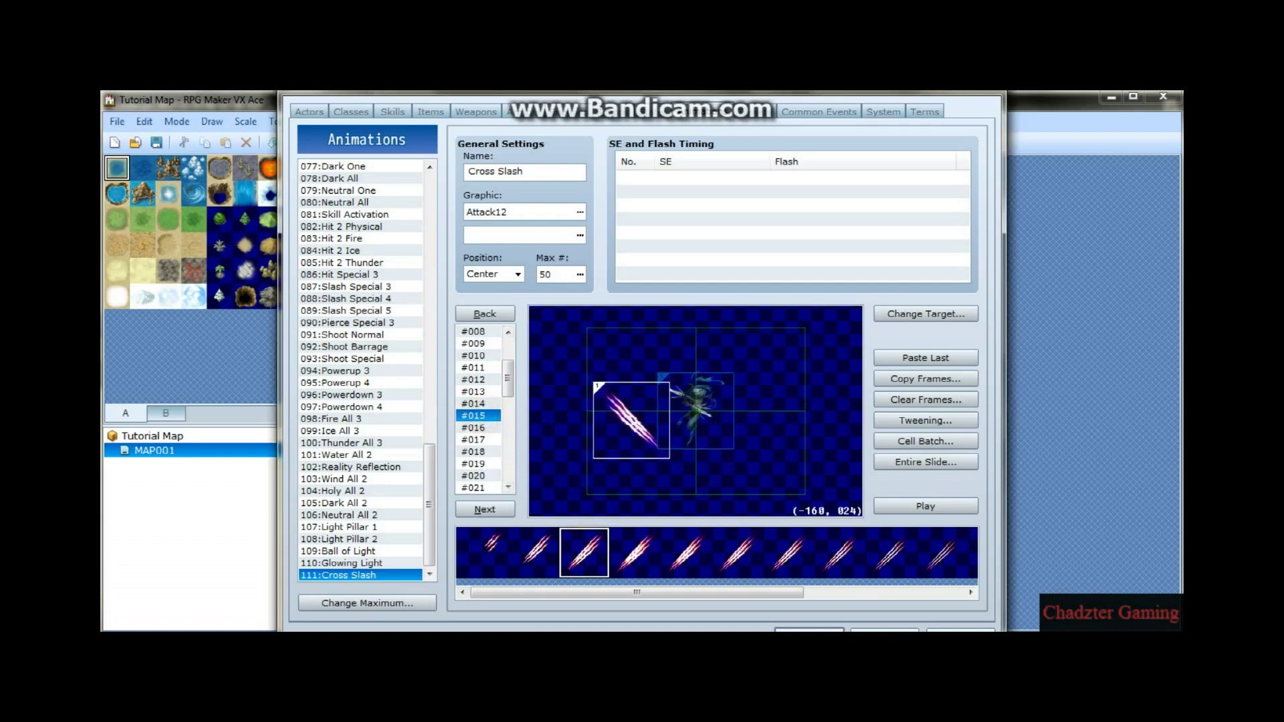
{"action": "key", "text": "Left"}
{"action": "key", "text": "Left"}
{"action": "key", "text": "Up"}
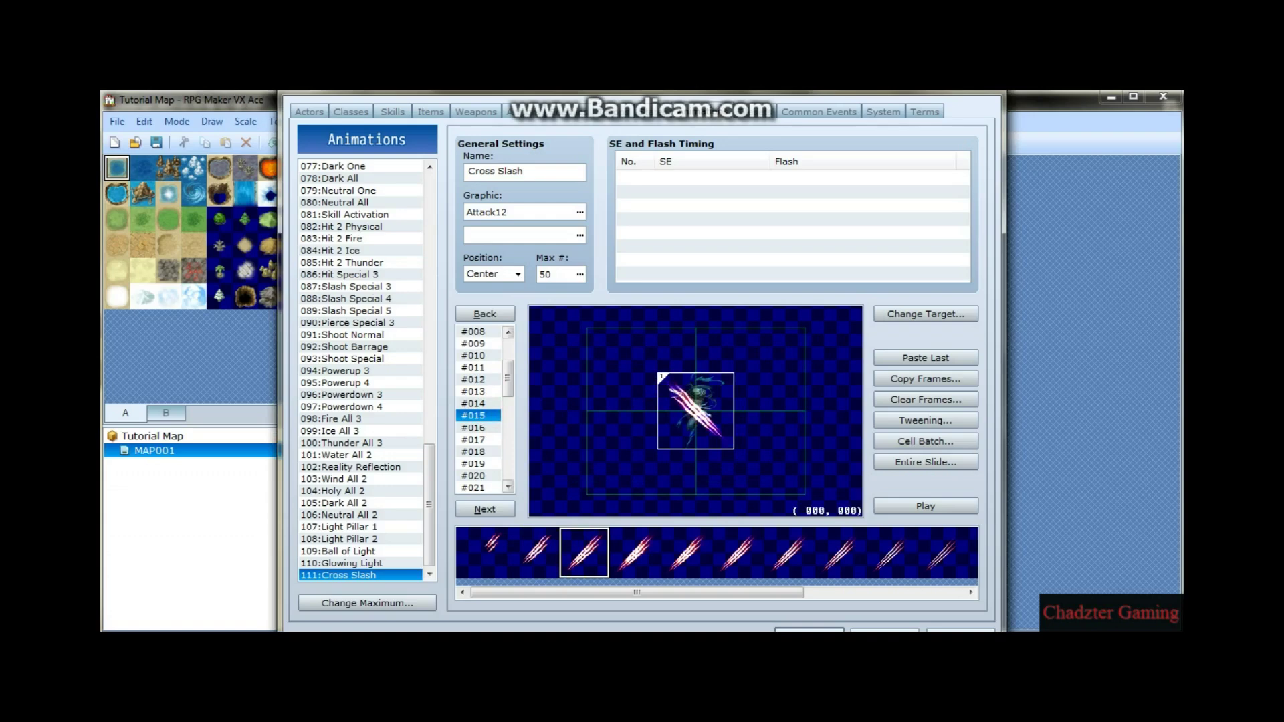
Place the fourth slash pattern in frame #016, flipped and positioned over the target at (0, 8).
{"action": "left_click", "coordinate": [478, 427]}
{"action": "left_click", "coordinate": [635, 552]}
{"action": "double_click", "coordinate": [622, 441]}
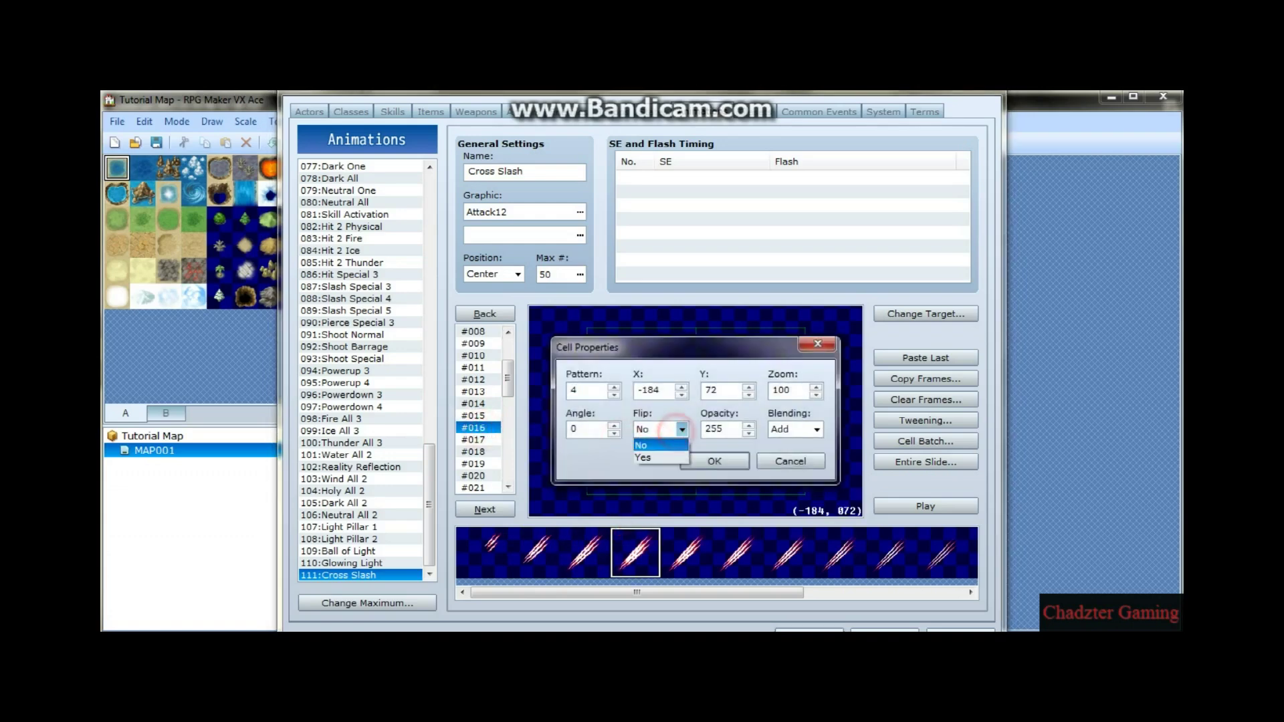
{"action": "key", "text": "Return"}
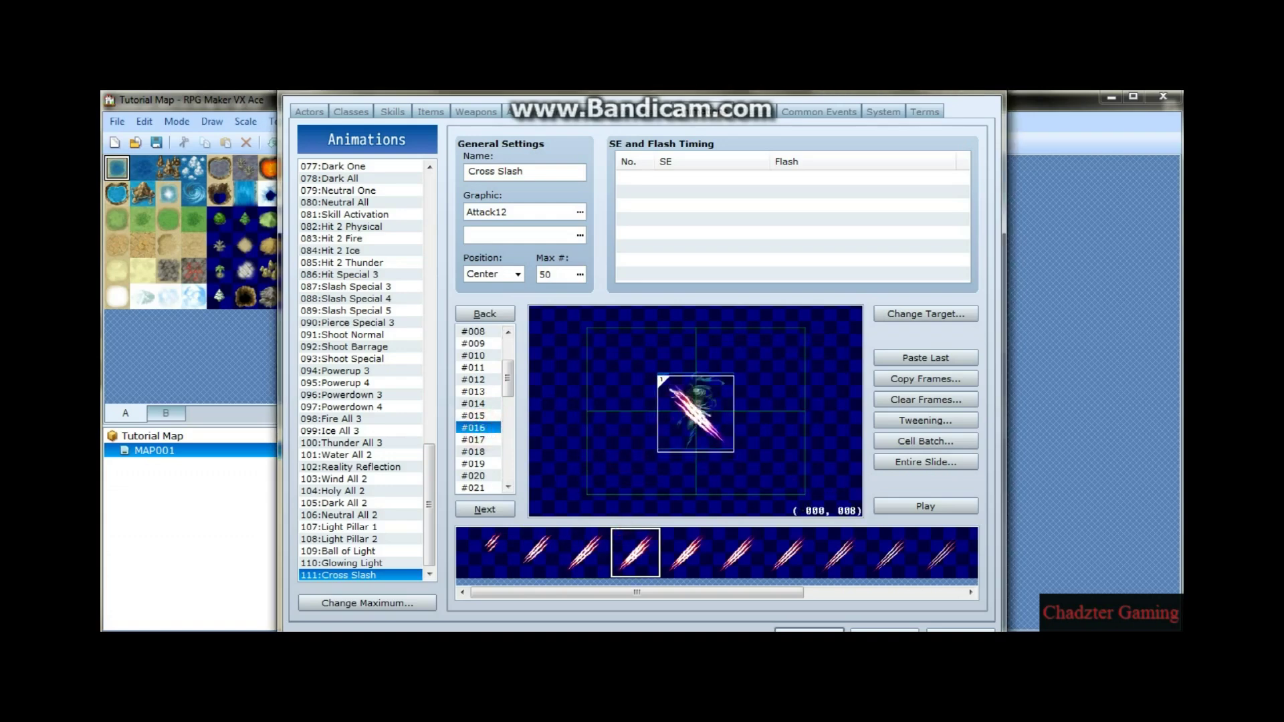
Place the fifth slash pattern in frame #017 with Flip set to Yes, aligned at (0, 0).
{"action": "left_click", "coordinate": [478, 440]}
{"action": "left_click", "coordinate": [686, 552]}
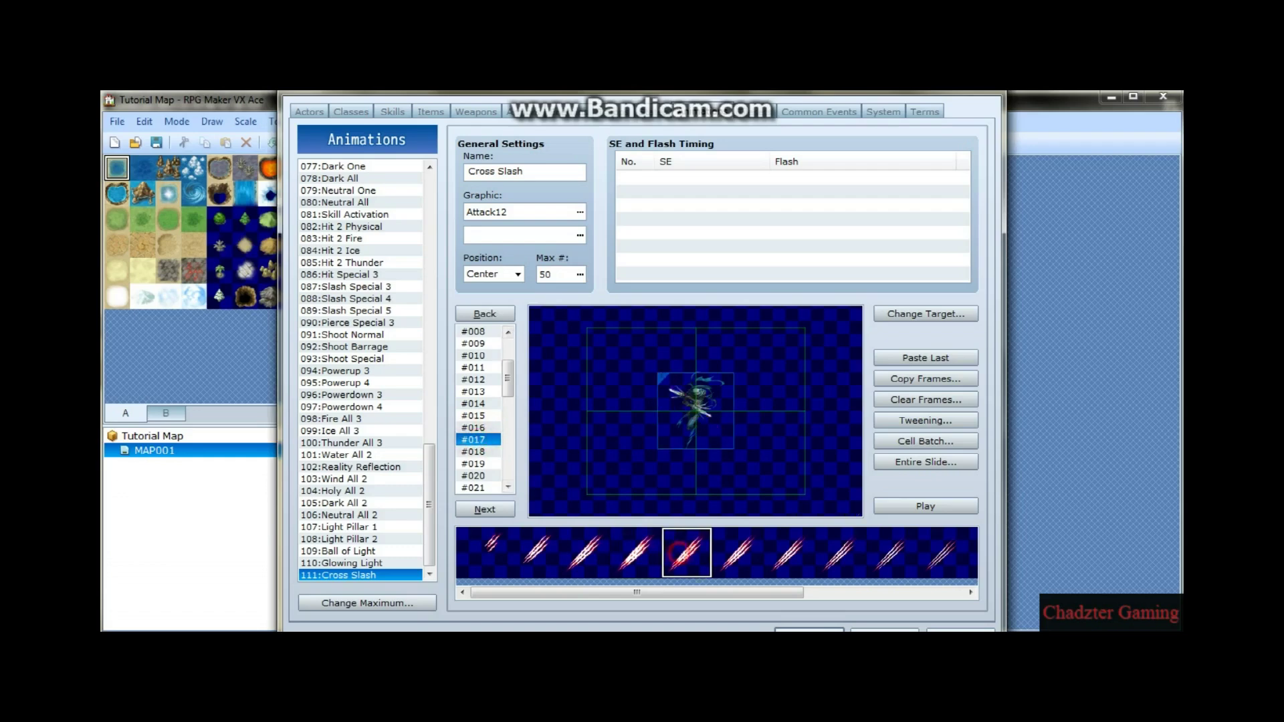
{"action": "double_click", "coordinate": [612, 407]}
{"action": "left_click", "coordinate": [680, 429]}
{"action": "left_click", "coordinate": [648, 456]}
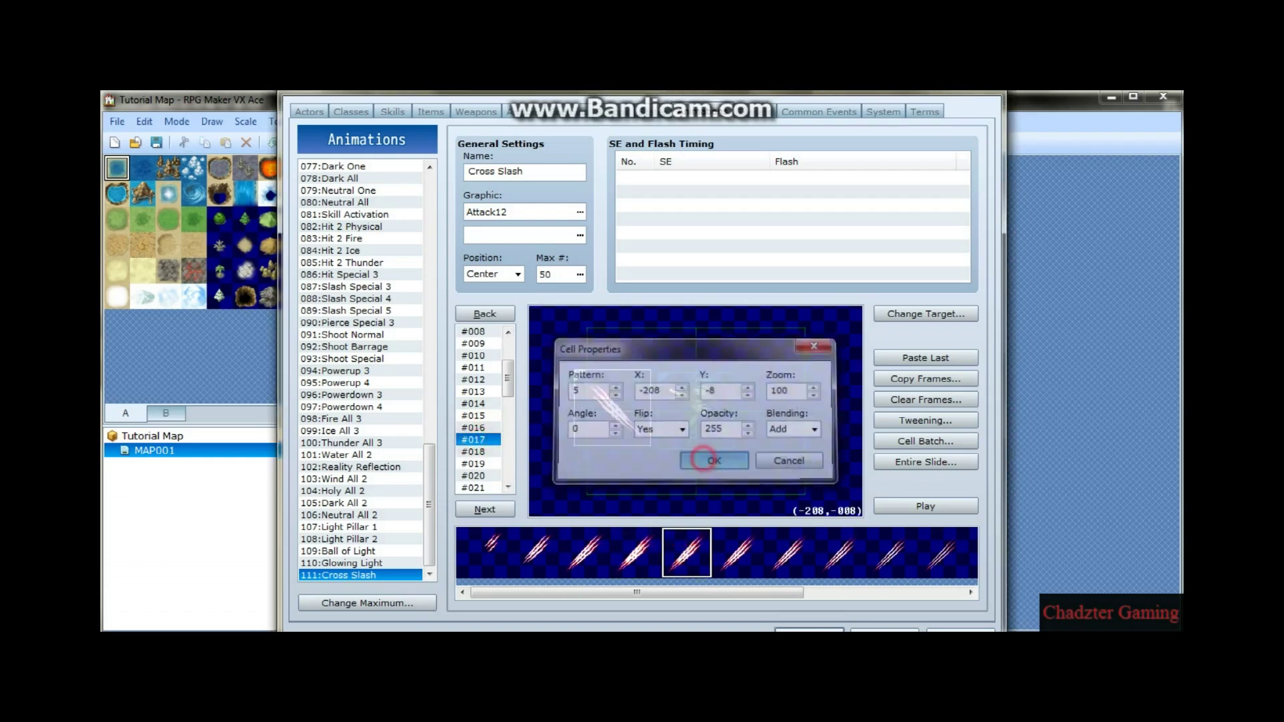
{"action": "left_click", "coordinate": [712, 460]}
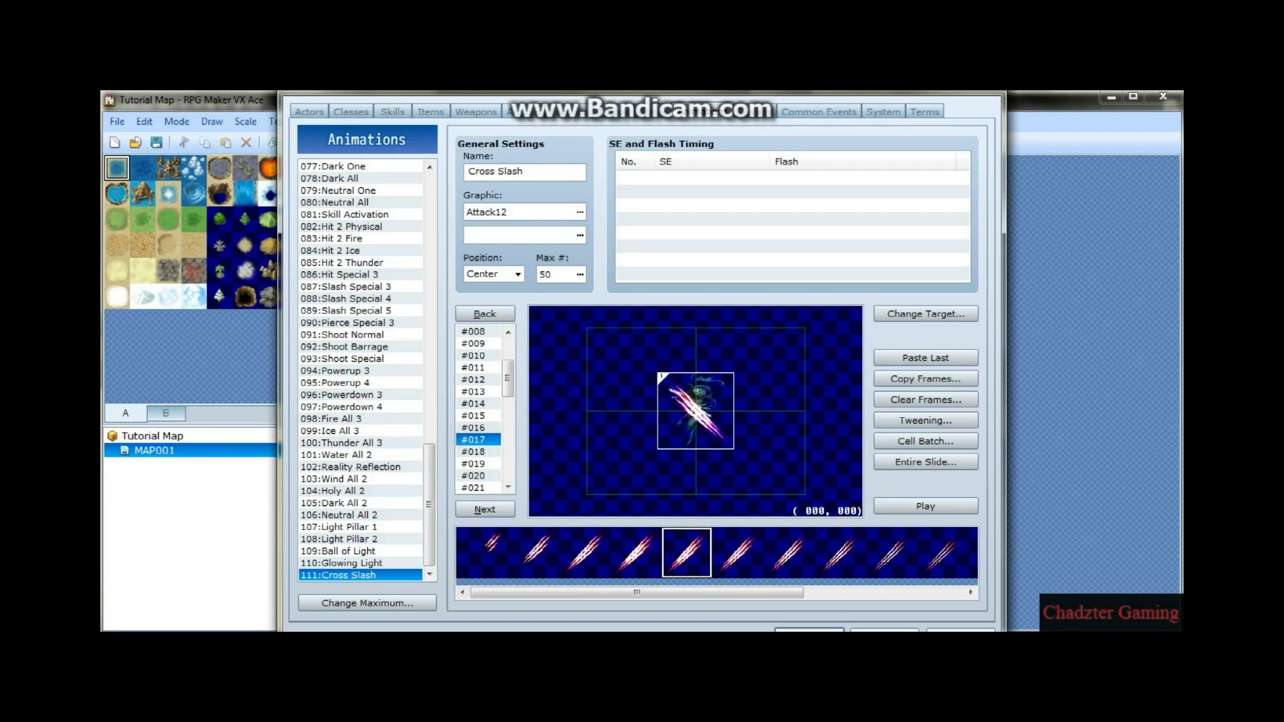
Add the sixth slash pattern to frame #018, flip it and move it over the target to (0, 8).
{"action": "left_click", "coordinate": [476, 451]}
{"action": "left_click", "coordinate": [737, 552]}
{"action": "left_click", "coordinate": [631, 412]}
{"action": "double_click", "coordinate": [630, 412]}
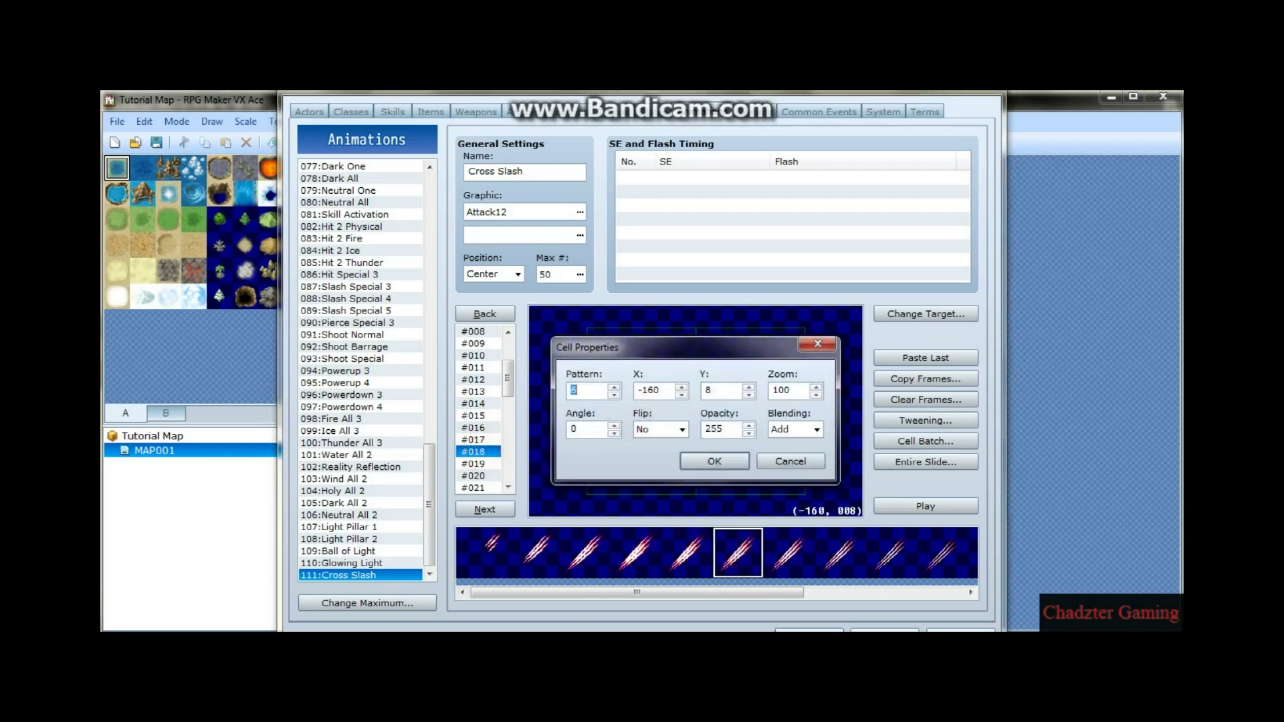
{"action": "left_click", "coordinate": [714, 461]}
{"action": "left_click_drag", "start_coordinate": [631, 412], "coordinate": [695, 413]}
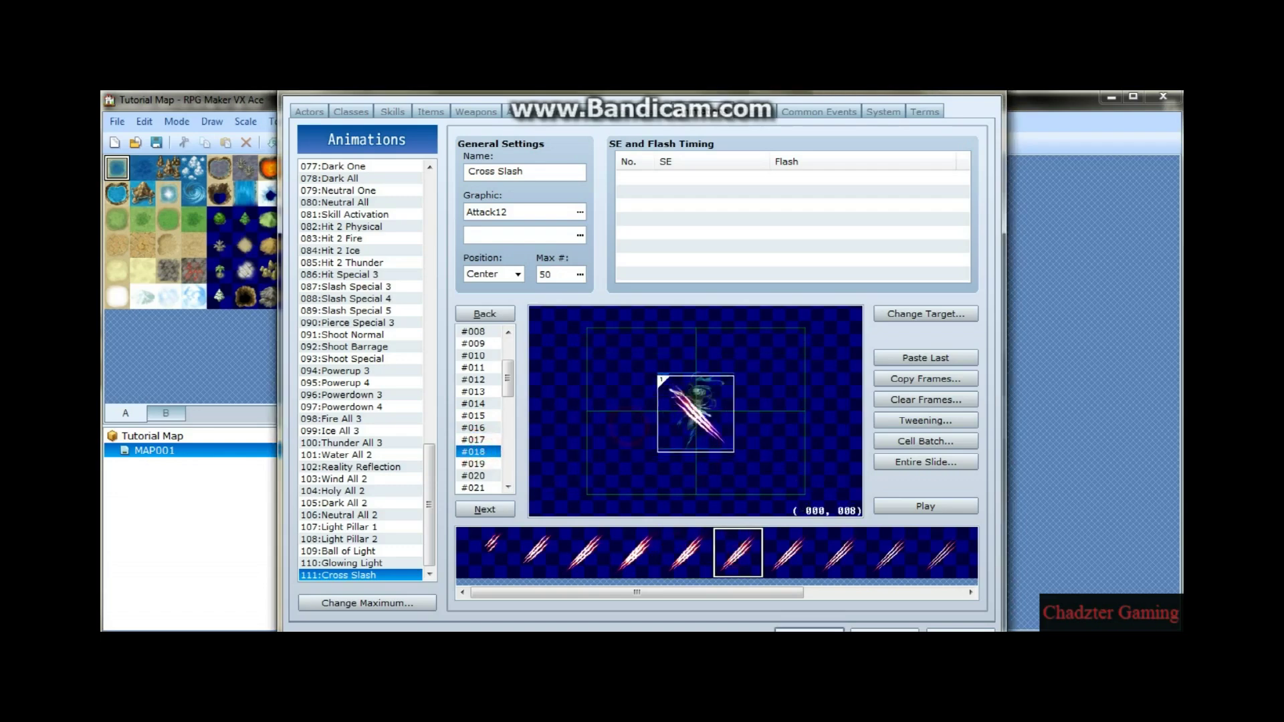
Add the seventh slash pattern to frame #019, flip it and move it onto the target at (0, 0).
{"action": "left_click", "coordinate": [475, 463]}
{"action": "left_click", "coordinate": [789, 552]}
{"action": "left_click", "coordinate": [721, 426]}
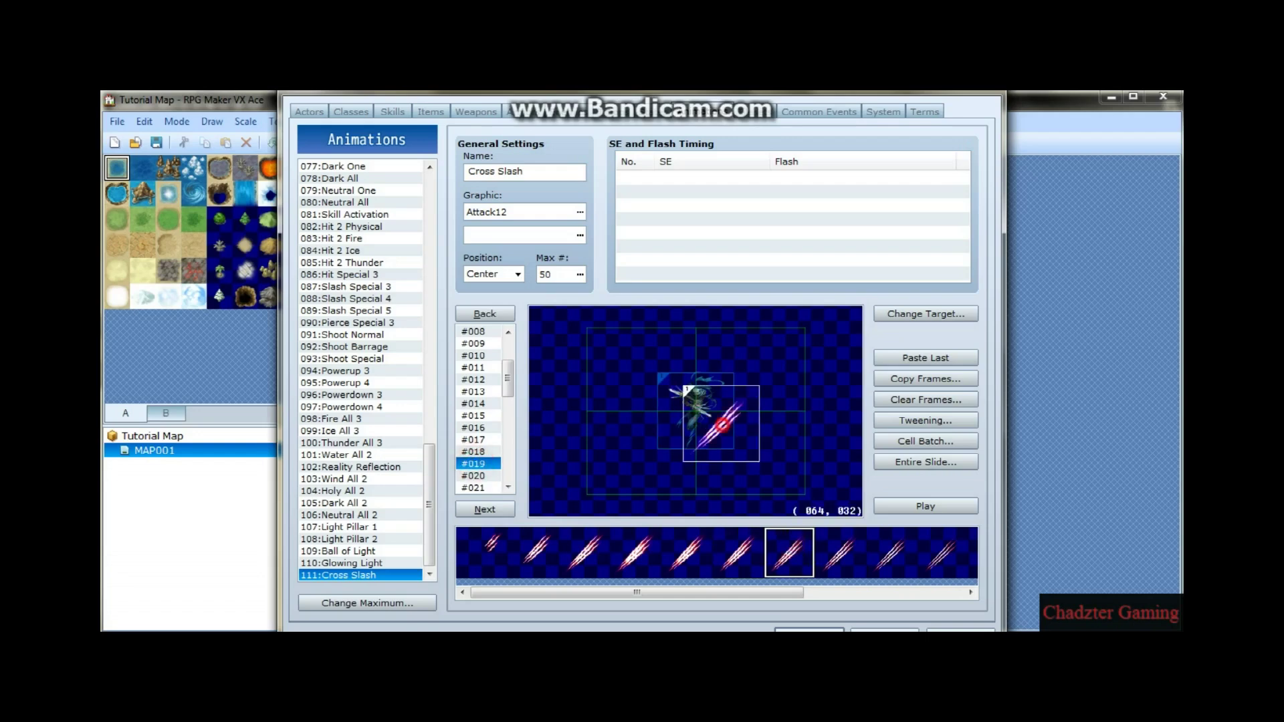
{"action": "double_click", "coordinate": [721, 425]}
{"action": "left_click", "coordinate": [709, 464]}
{"action": "left_click_drag", "start_coordinate": [708, 464], "coordinate": [666, 442]}
Place the eighth slash pattern in frame #020 with Flip set to Yes and move it to (0, 0).
{"action": "left_click_drag", "start_coordinate": [508, 378], "coordinate": [508, 395]}
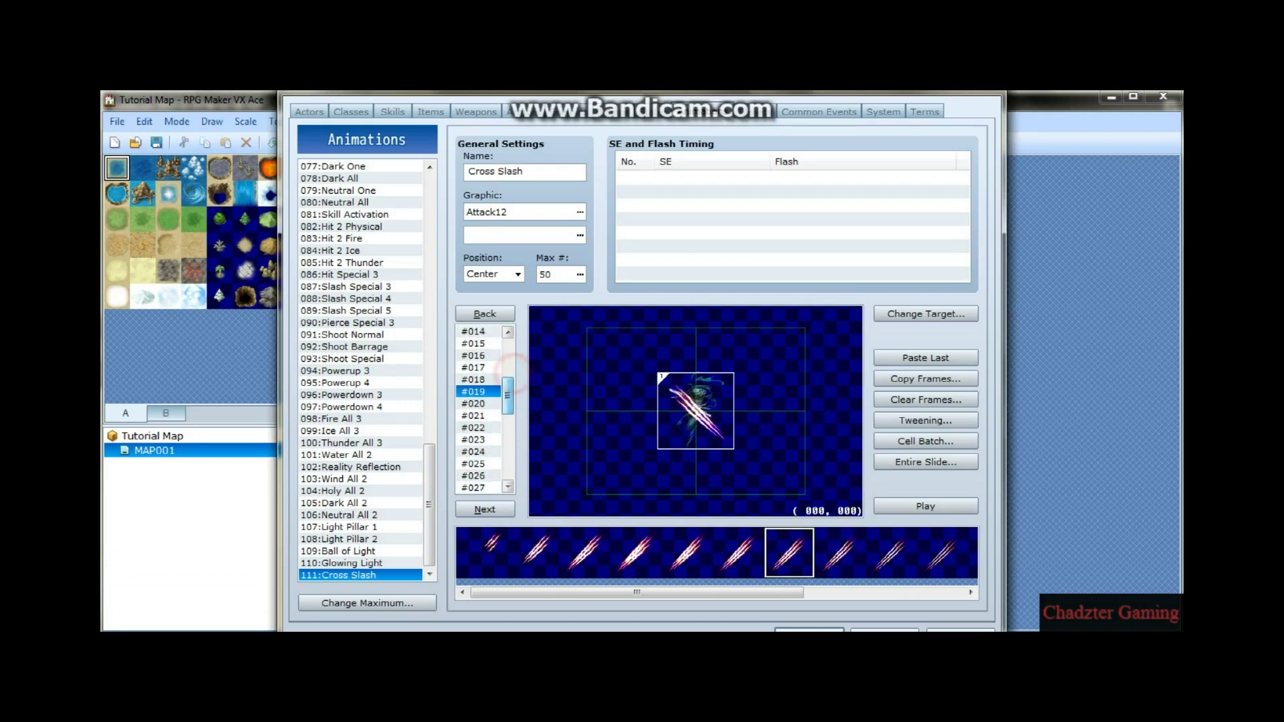
{"action": "left_click", "coordinate": [476, 403]}
{"action": "left_click_drag", "start_coordinate": [669, 591], "coordinate": [727, 589]}
{"action": "left_click", "coordinate": [748, 552]}
{"action": "left_click", "coordinate": [758, 436]}
{"action": "double_click", "coordinate": [758, 436]}
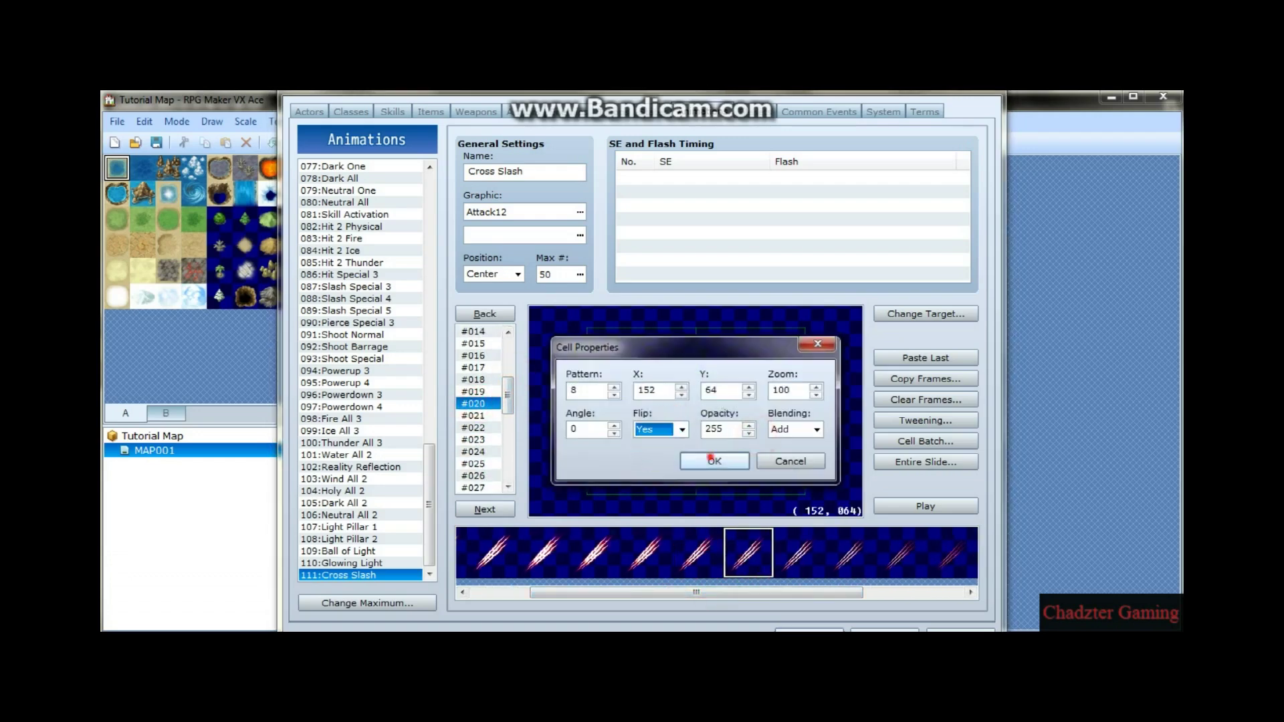
{"action": "left_click", "coordinate": [710, 460]}
{"action": "left_click_drag", "start_coordinate": [750, 437], "coordinate": [689, 413]}
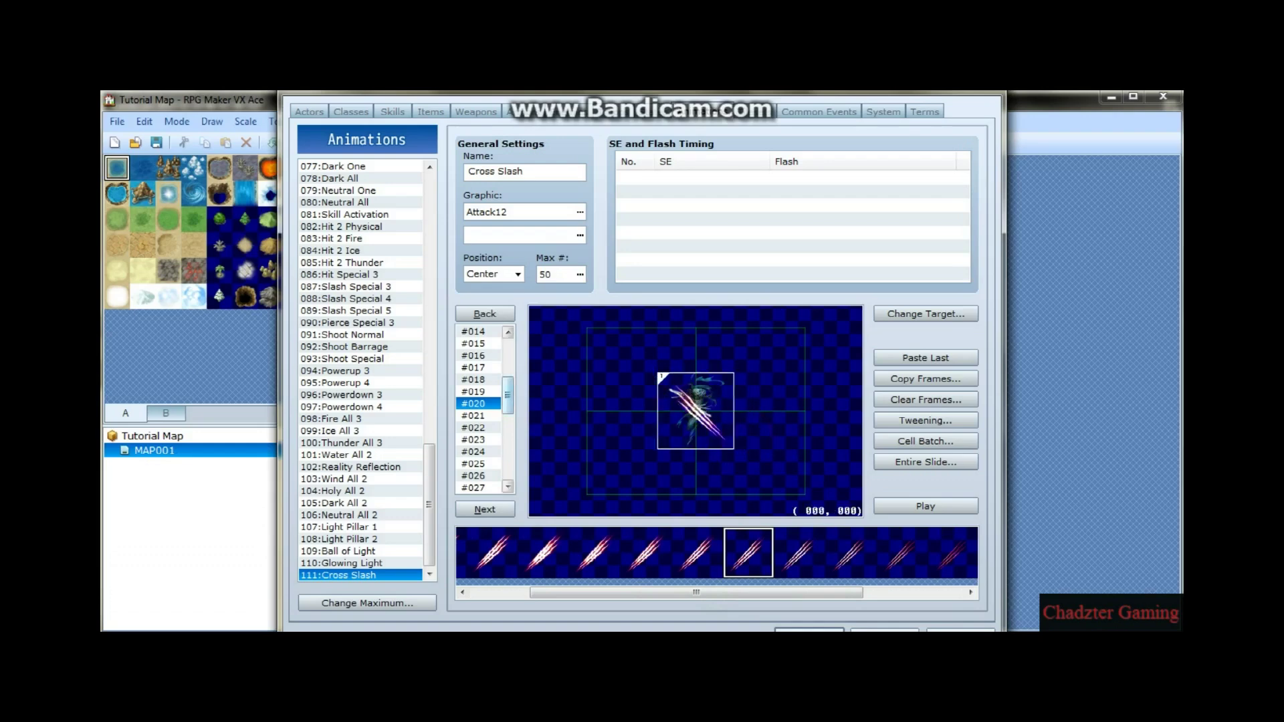
Place the ninth slash pattern in frame #021, set Flip to Yes and move the cell over the target.
{"action": "left_click", "coordinate": [476, 416]}
{"action": "left_click", "coordinate": [799, 552]}
{"action": "left_click", "coordinate": [741, 440]}
{"action": "double_click", "coordinate": [741, 440]}
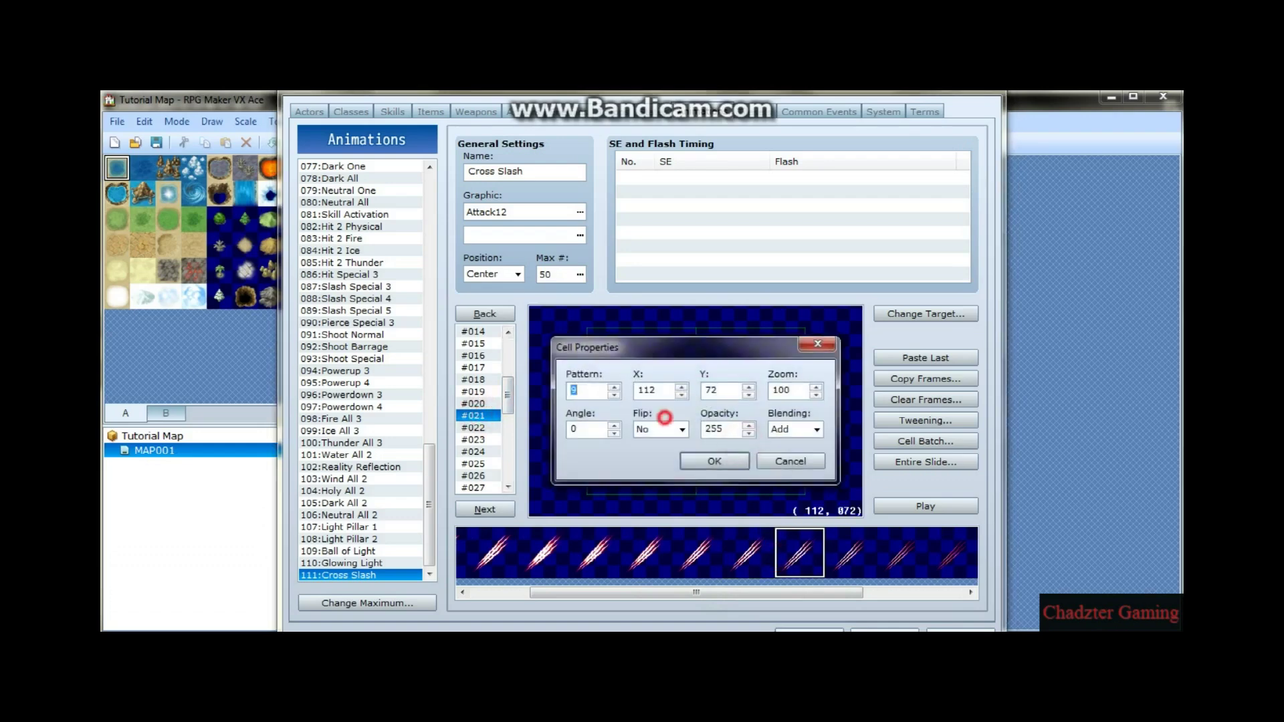
{"action": "left_click", "coordinate": [664, 428]}
{"action": "left_click", "coordinate": [654, 458]}
{"action": "left_click", "coordinate": [704, 463]}
{"action": "left_click_drag", "start_coordinate": [758, 439], "coordinate": [668, 386]}
Add the tenth slash pattern to frame #022, flip it and center it at (0, 0).
{"action": "left_click", "coordinate": [476, 427]}
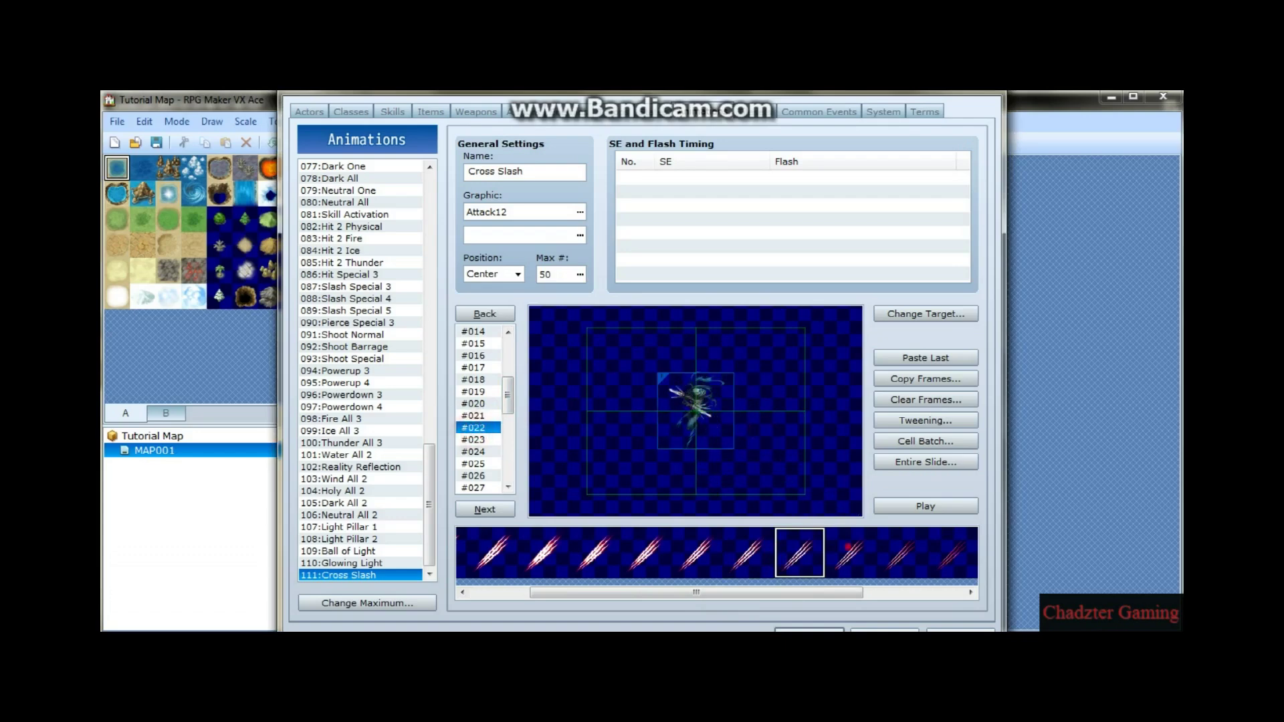
{"action": "left_click", "coordinate": [850, 552]}
{"action": "left_click", "coordinate": [754, 410]}
{"action": "double_click", "coordinate": [755, 410]}
{"action": "left_click", "coordinate": [682, 428]}
{"action": "left_click", "coordinate": [654, 456]}
{"action": "left_click", "coordinate": [709, 461]}
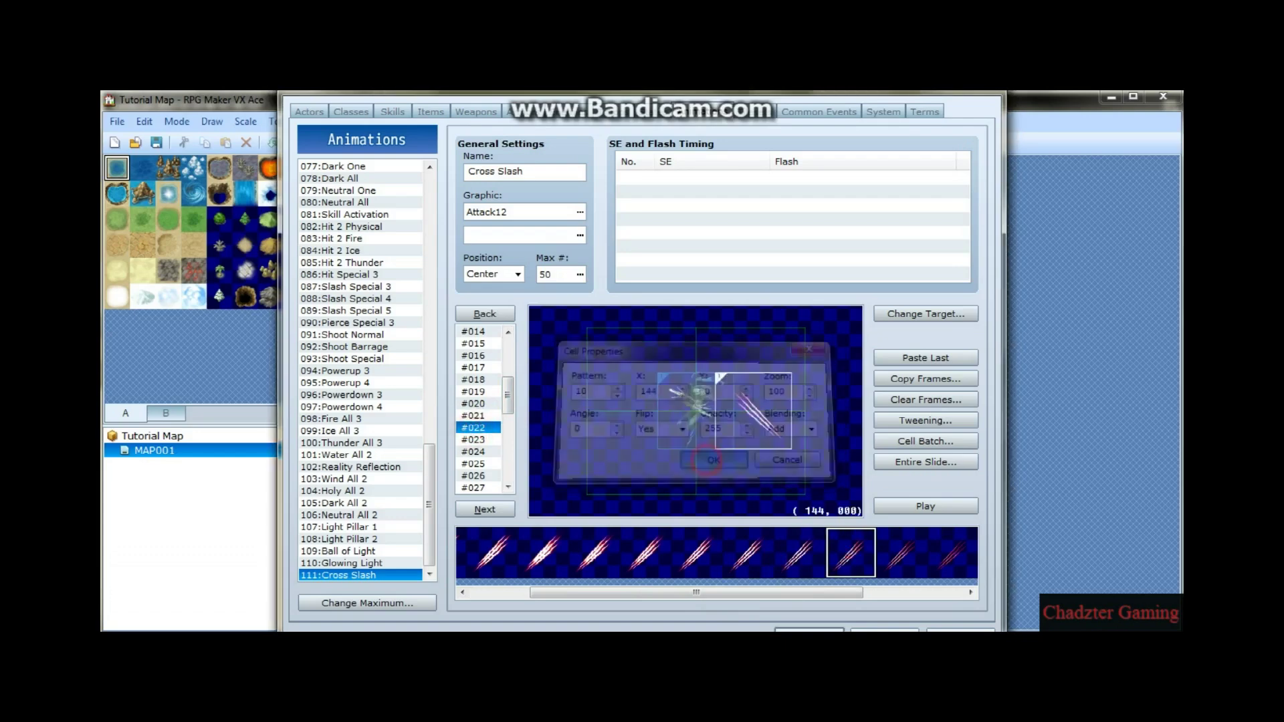
{"action": "left_click_drag", "start_coordinate": [753, 410], "coordinate": [696, 410]}
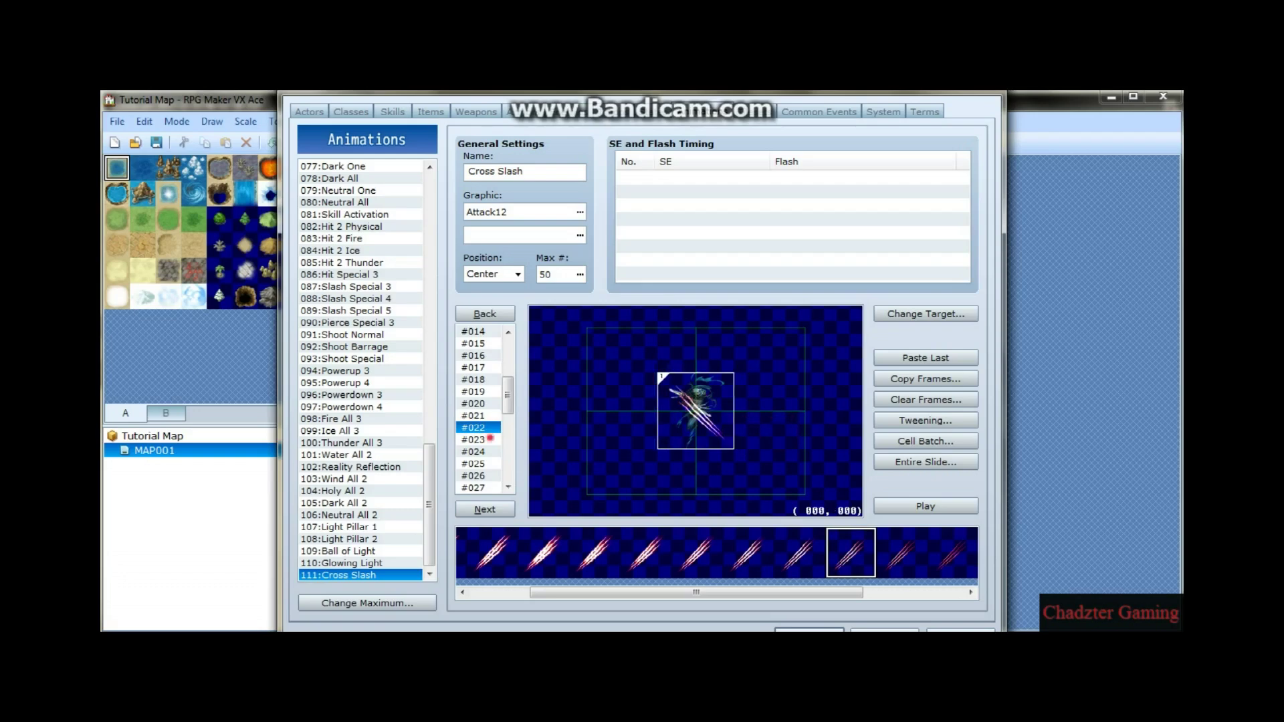
Place the eleventh slash pattern in frame #023, set Flip to Yes and move it to (0, 0).
{"action": "left_click", "coordinate": [476, 440]}
{"action": "left_click", "coordinate": [901, 552]}
{"action": "left_click", "coordinate": [728, 363]}
{"action": "double_click", "coordinate": [728, 363]}
{"action": "left_click", "coordinate": [681, 428]}
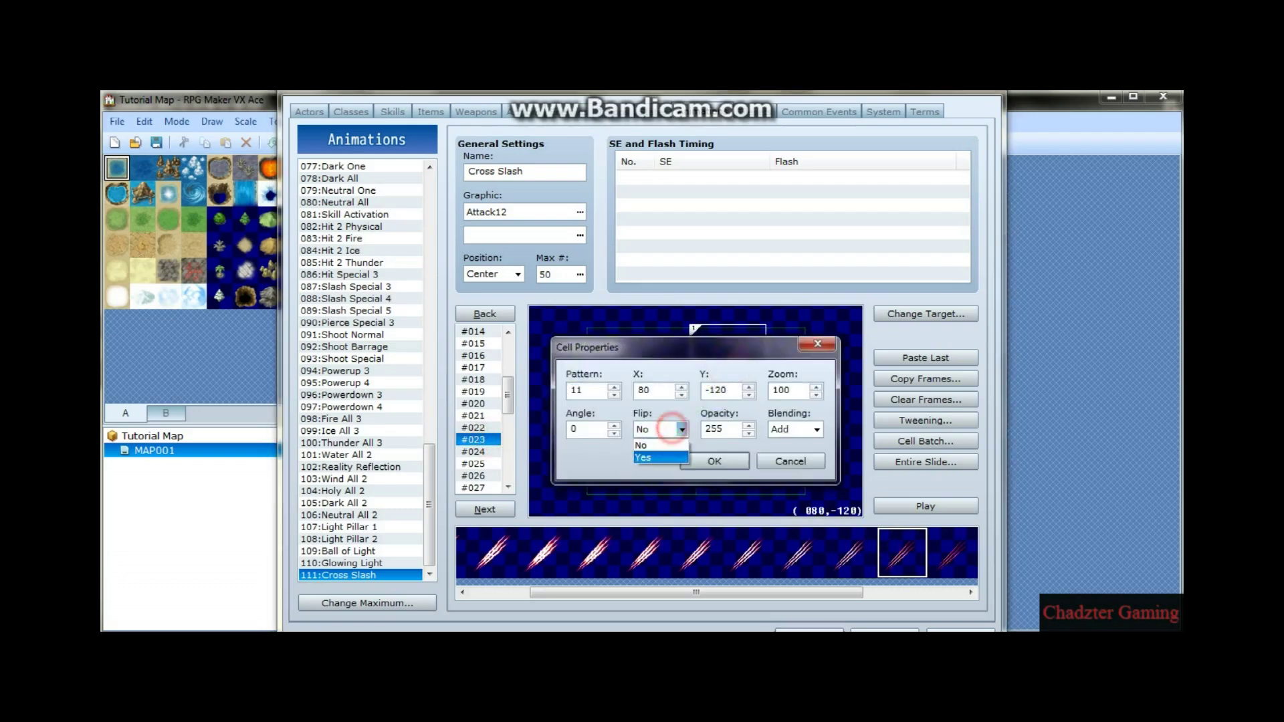
{"action": "left_click", "coordinate": [642, 457]}
{"action": "left_click", "coordinate": [714, 461]}
{"action": "left_click_drag", "start_coordinate": [726, 354], "coordinate": [693, 401]}
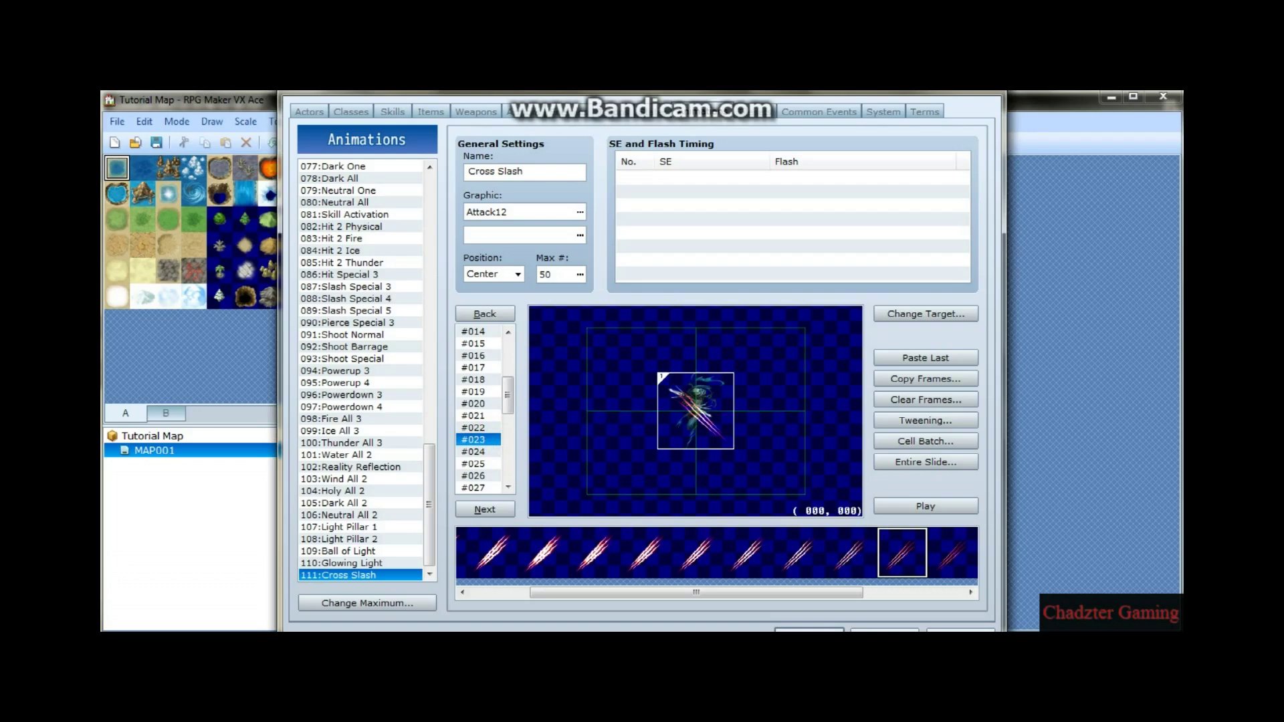
Place the flipped twelfth slash pattern in frame #024 at (0, 0) and play the Cross Slash animation preview.
{"action": "left_click", "coordinate": [476, 451]}
{"action": "left_click_drag", "start_coordinate": [768, 591], "coordinate": [868, 592]}
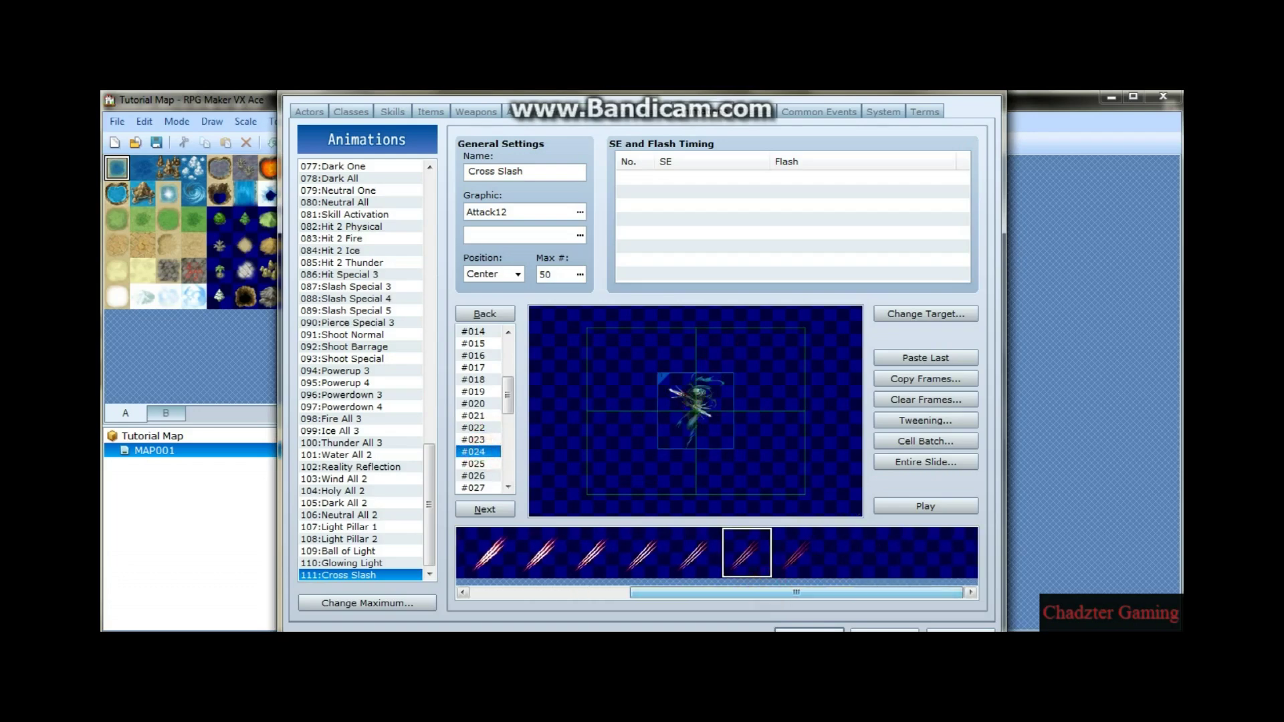
{"action": "left_click", "coordinate": [797, 552]}
{"action": "left_click", "coordinate": [766, 382]}
{"action": "double_click", "coordinate": [766, 382]}
{"action": "left_click", "coordinate": [681, 428]}
{"action": "left_click", "coordinate": [643, 457]}
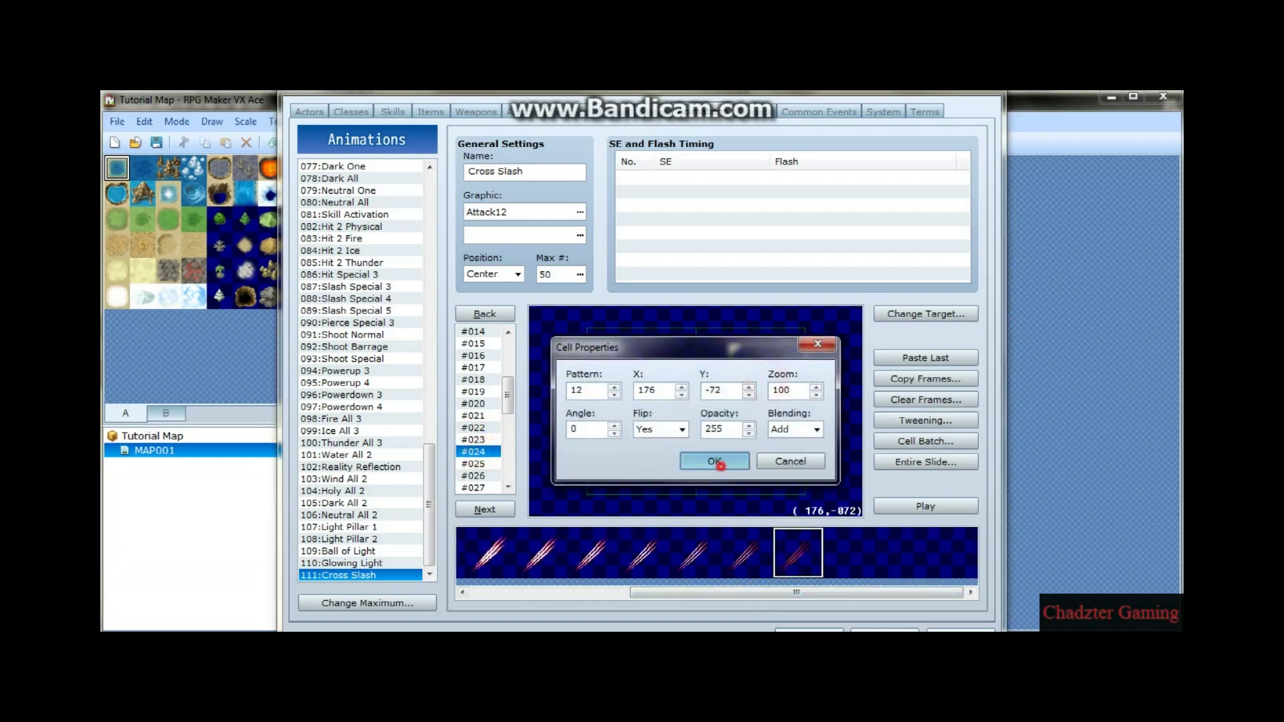
{"action": "left_click", "coordinate": [714, 461]}
{"action": "left_click_drag", "start_coordinate": [742, 374], "coordinate": [674, 408]}
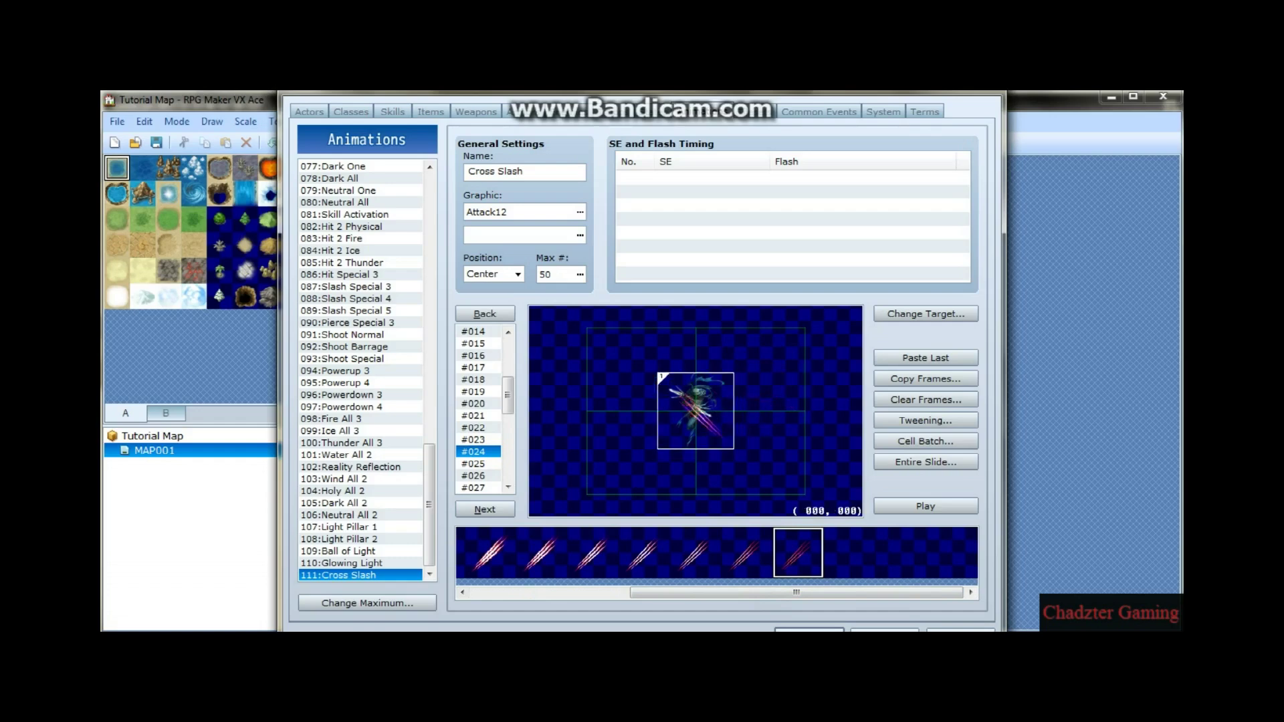
{"action": "left_click", "coordinate": [925, 506]}
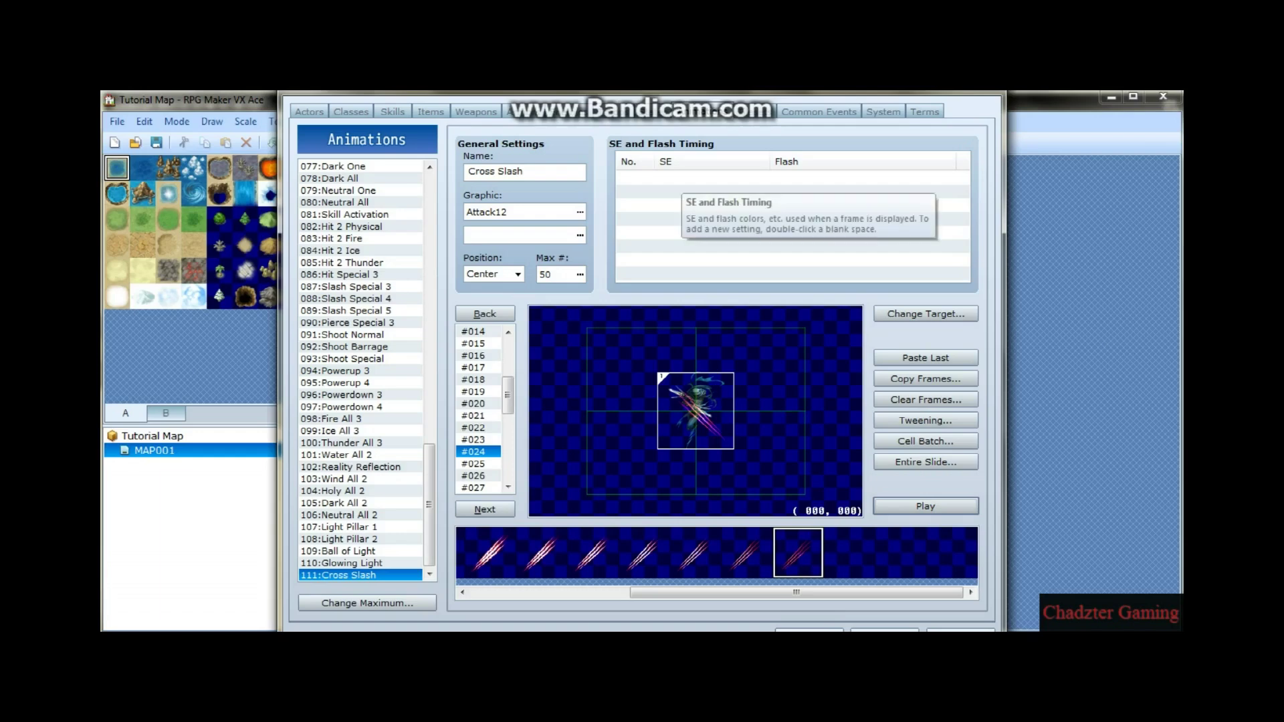
Start a new SE and flash timing entry for frame 1 and audition the Slash2 sound effect.
{"action": "double_click", "coordinate": [680, 178]}
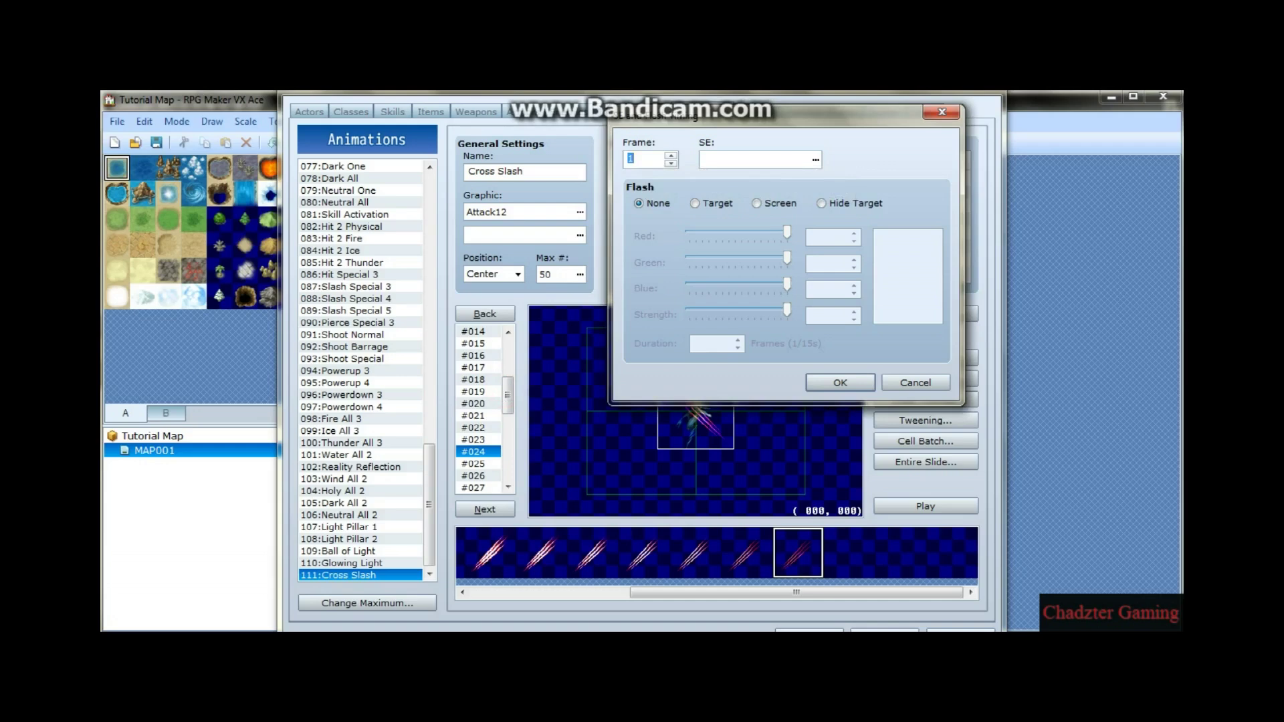
{"action": "left_click", "coordinate": [815, 160]}
{"action": "left_click_drag", "start_coordinate": [855, 137], "coordinate": [855, 318]}
{"action": "left_click", "coordinate": [669, 249]}
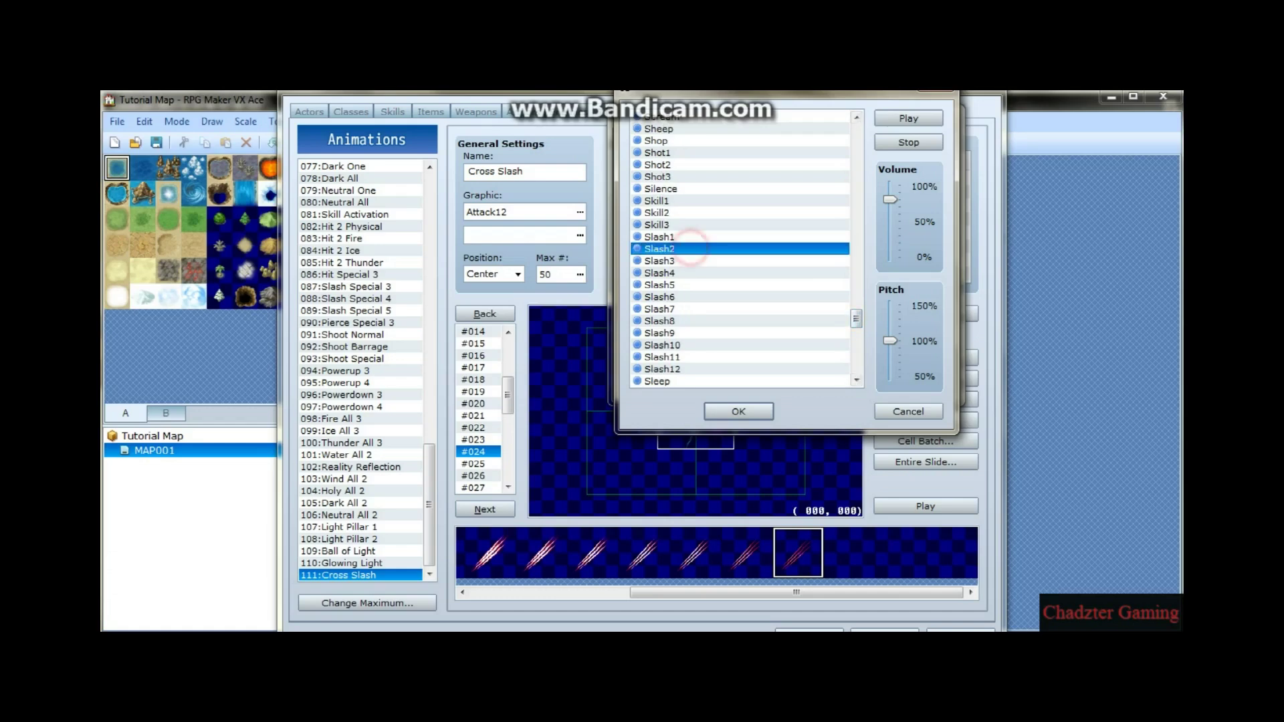
{"action": "left_click", "coordinate": [908, 118]}
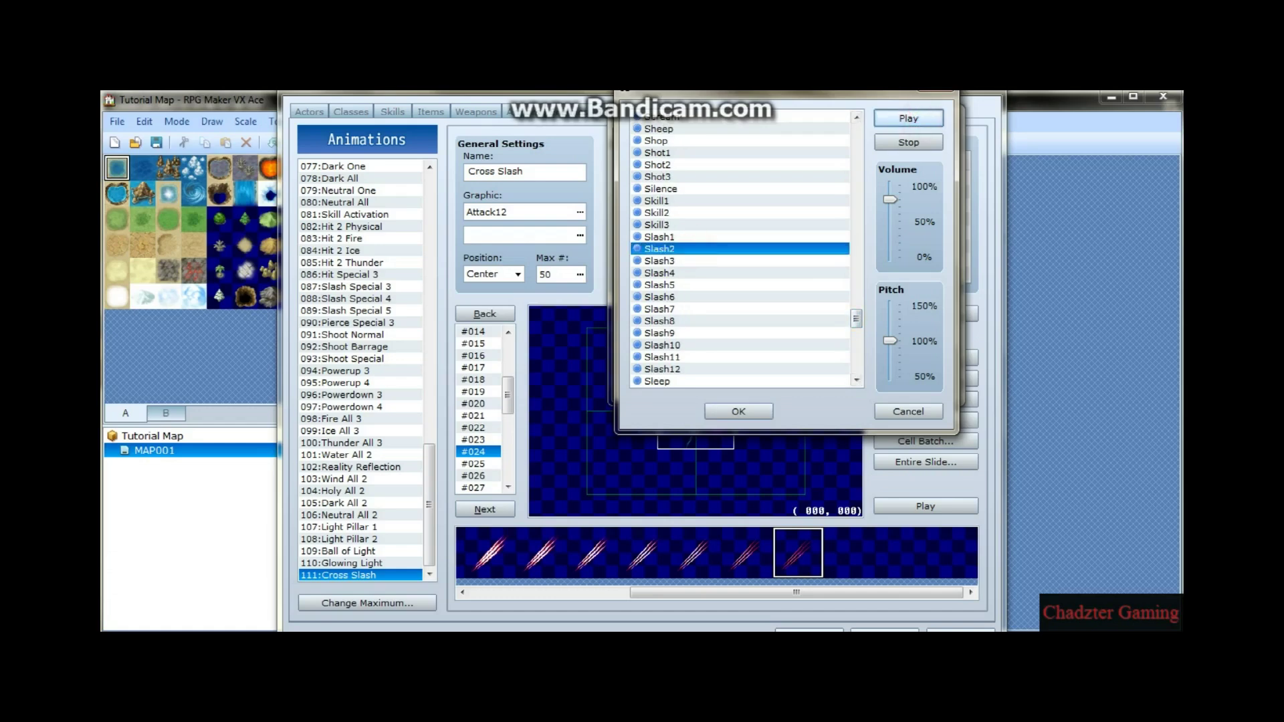
Lower the system speaker volume and accept Slash2 as the sound effect for frame 1.
{"action": "left_click", "coordinate": [1106, 638]}
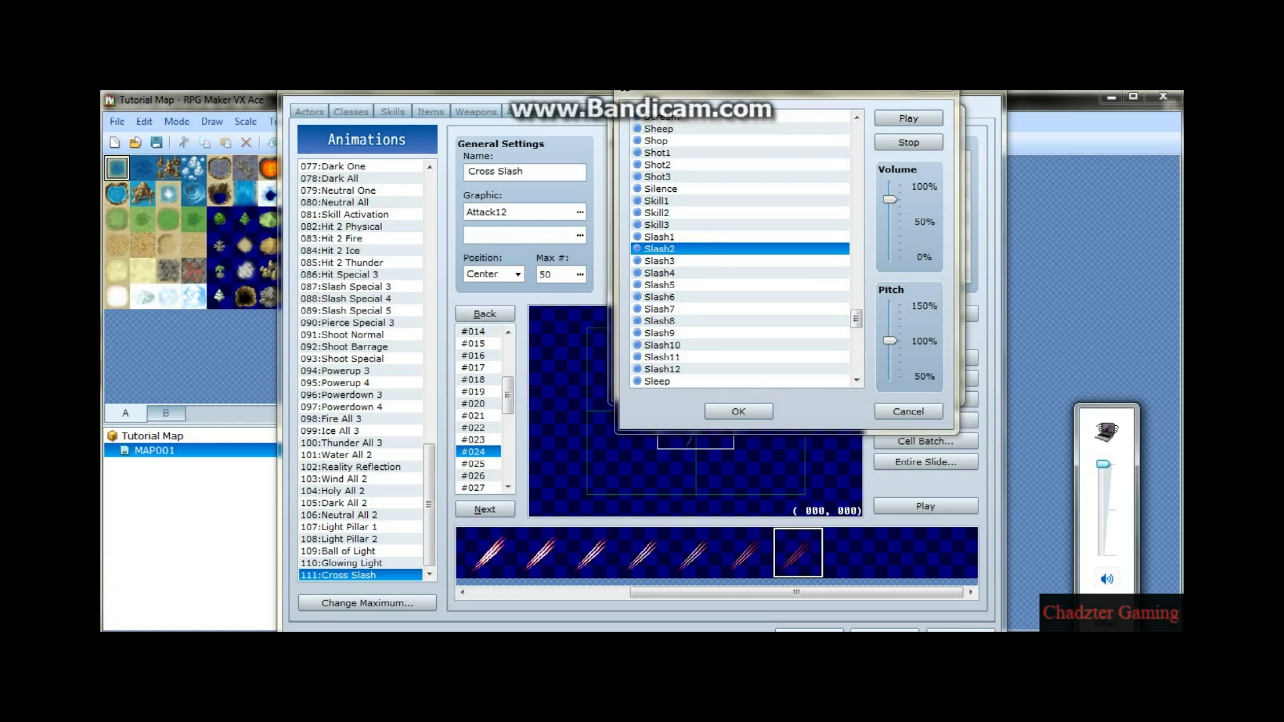
{"action": "left_click_drag", "start_coordinate": [1104, 464], "coordinate": [1104, 521]}
{"action": "left_click", "coordinate": [1041, 326]}
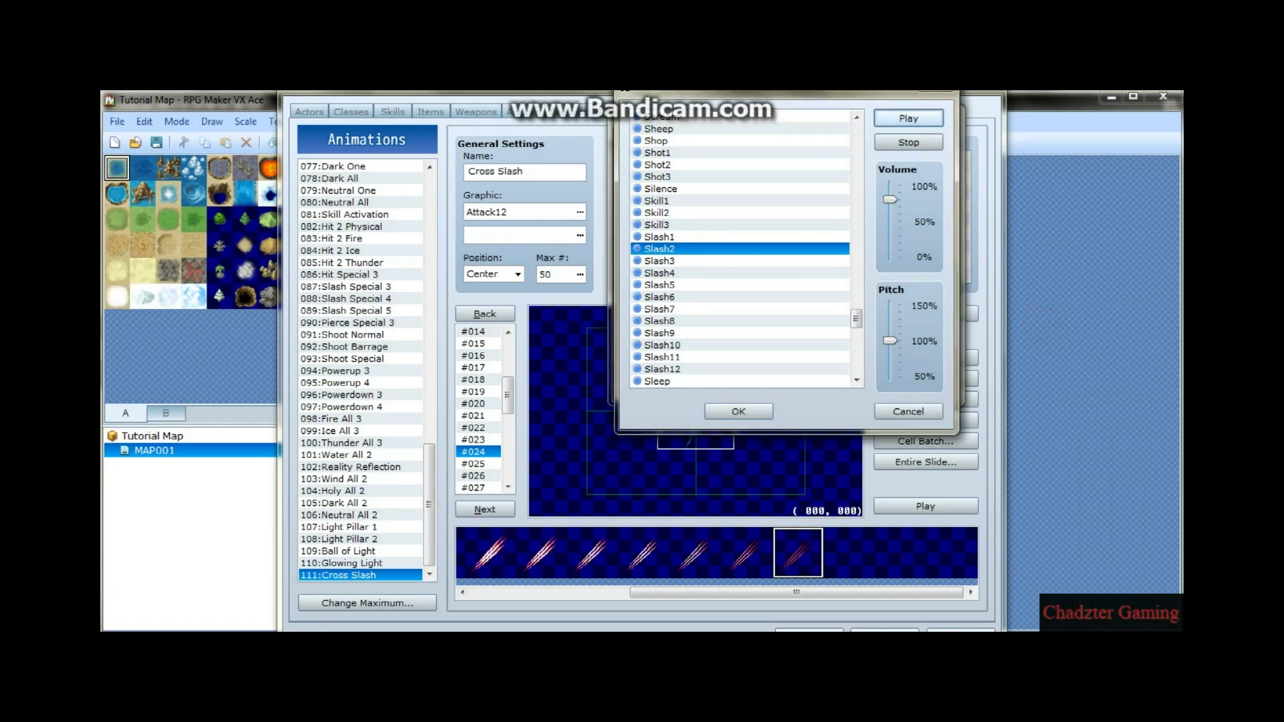
{"action": "left_click", "coordinate": [738, 411]}
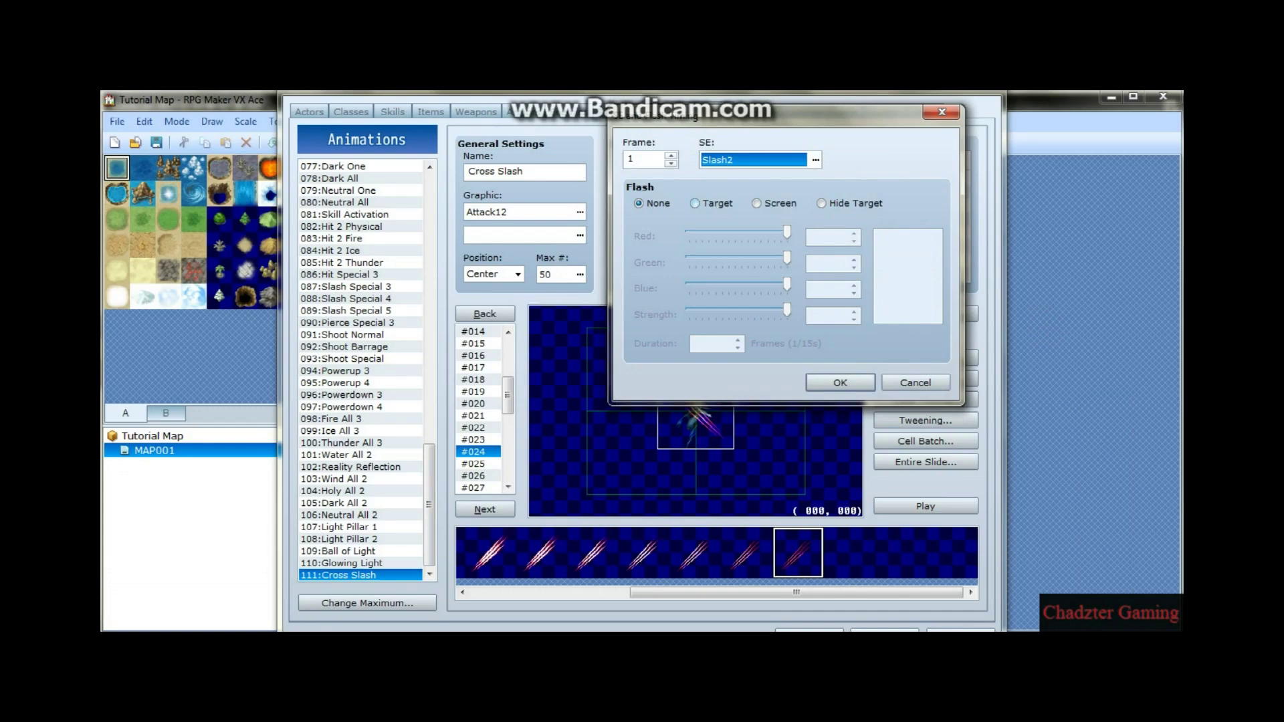
Give the frame 1 timing entry a Target flash in pure red, with Green and Blue set to 0.
{"action": "left_click", "coordinate": [638, 203]}
{"action": "left_click", "coordinate": [696, 203]}
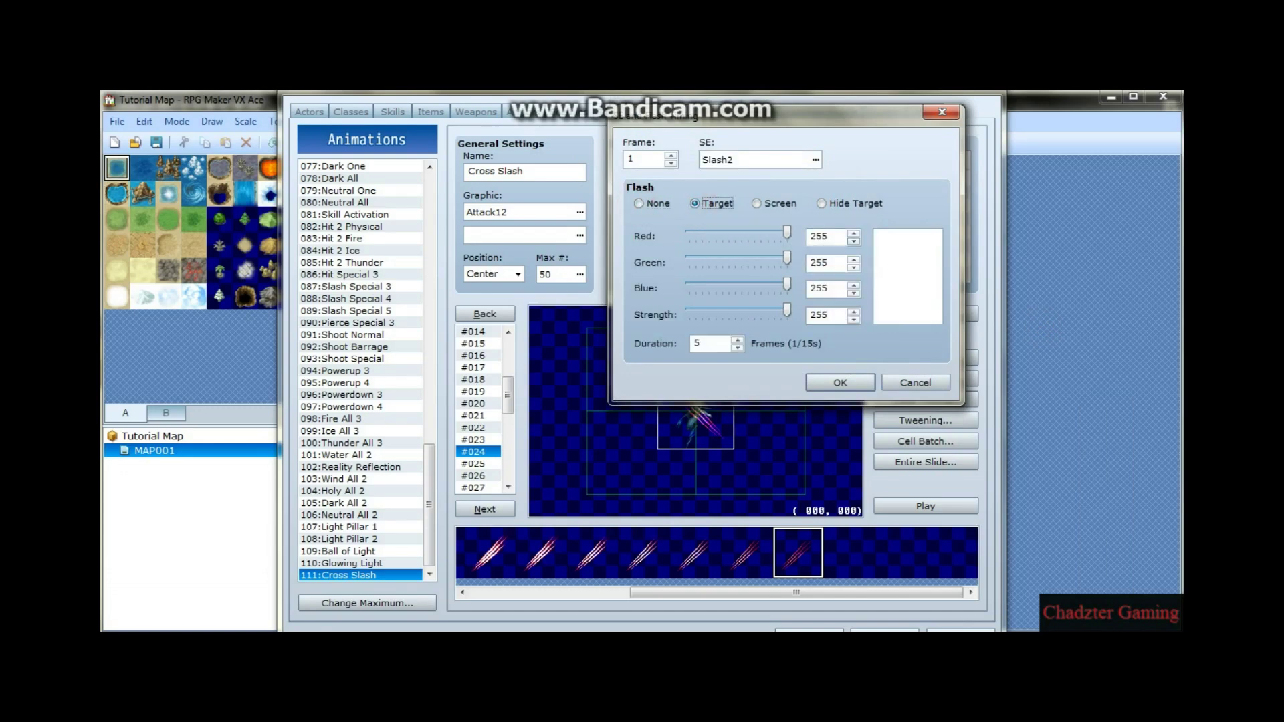
{"action": "mouse_move", "coordinate": [786, 285]}
{"action": "left_mouse_down"}
{"action": "mouse_move", "coordinate": [689, 285]}
{"action": "mouse_move", "coordinate": [787, 287]}
{"action": "mouse_move", "coordinate": [786, 309]}
{"action": "mouse_move", "coordinate": [734, 308]}
{"action": "mouse_move", "coordinate": [787, 309]}
{"action": "left_mouse_up"}
{"action": "double_click", "coordinate": [715, 344]}
{"action": "left_click", "coordinate": [639, 203]}
{"action": "left_click", "coordinate": [695, 203]}
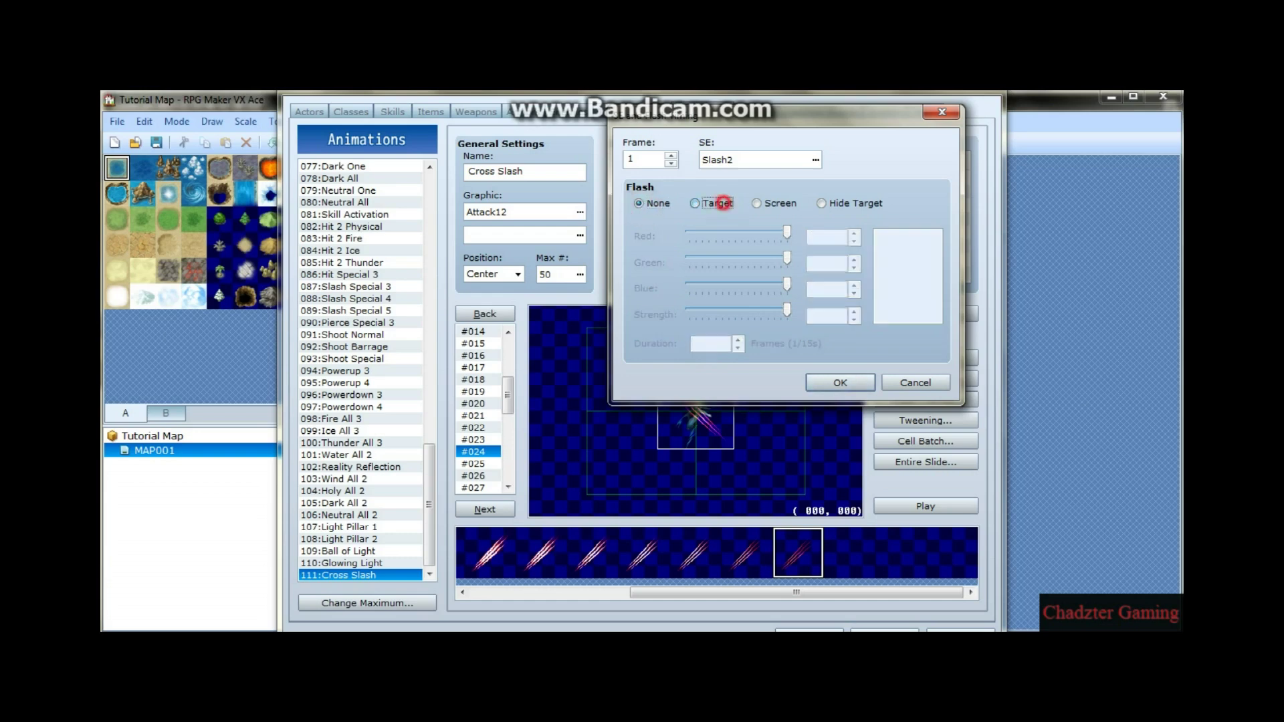
{"action": "left_click_drag", "start_coordinate": [786, 287], "coordinate": [689, 286]}
{"action": "left_click_drag", "start_coordinate": [787, 259], "coordinate": [688, 259]}
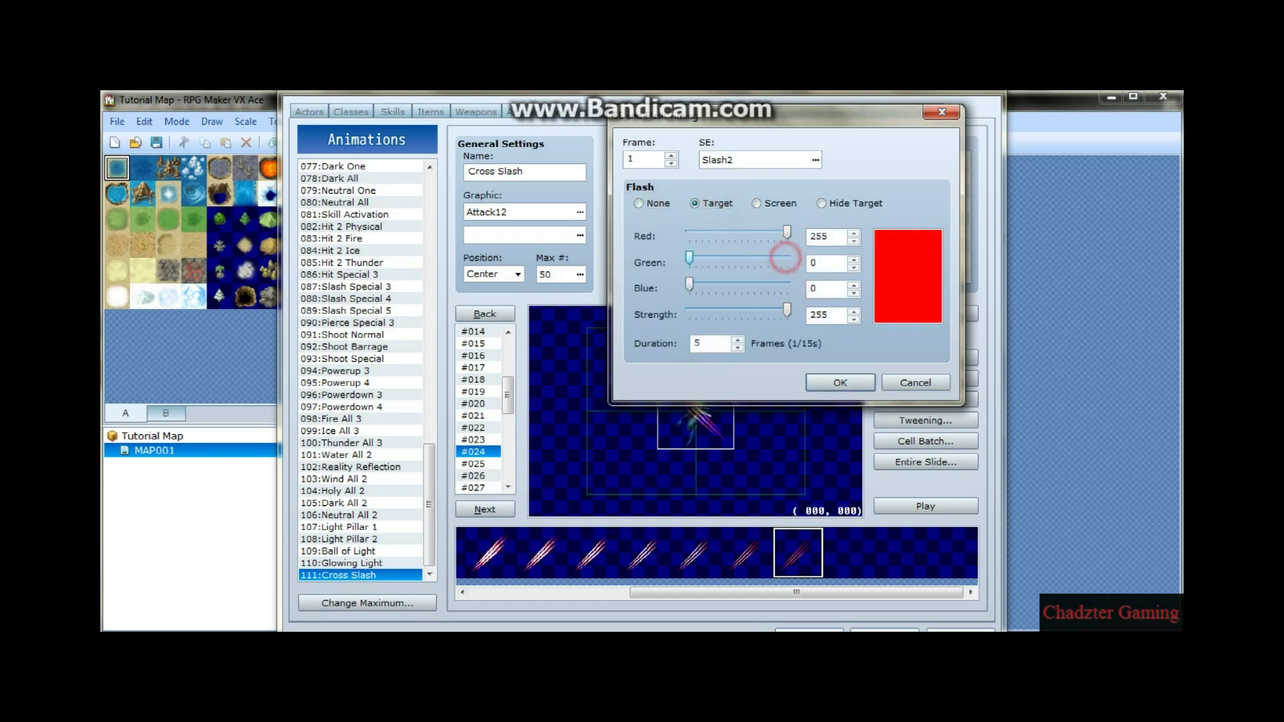
Set the frame 1 flash strength to 170 and its duration to 3 frames, accept the entry and preview the animation.
{"action": "left_click_drag", "start_coordinate": [787, 309], "coordinate": [754, 310]}
{"action": "double_click", "coordinate": [703, 343]}
{"action": "type", "text": "3"}
{"action": "left_click", "coordinate": [840, 383]}
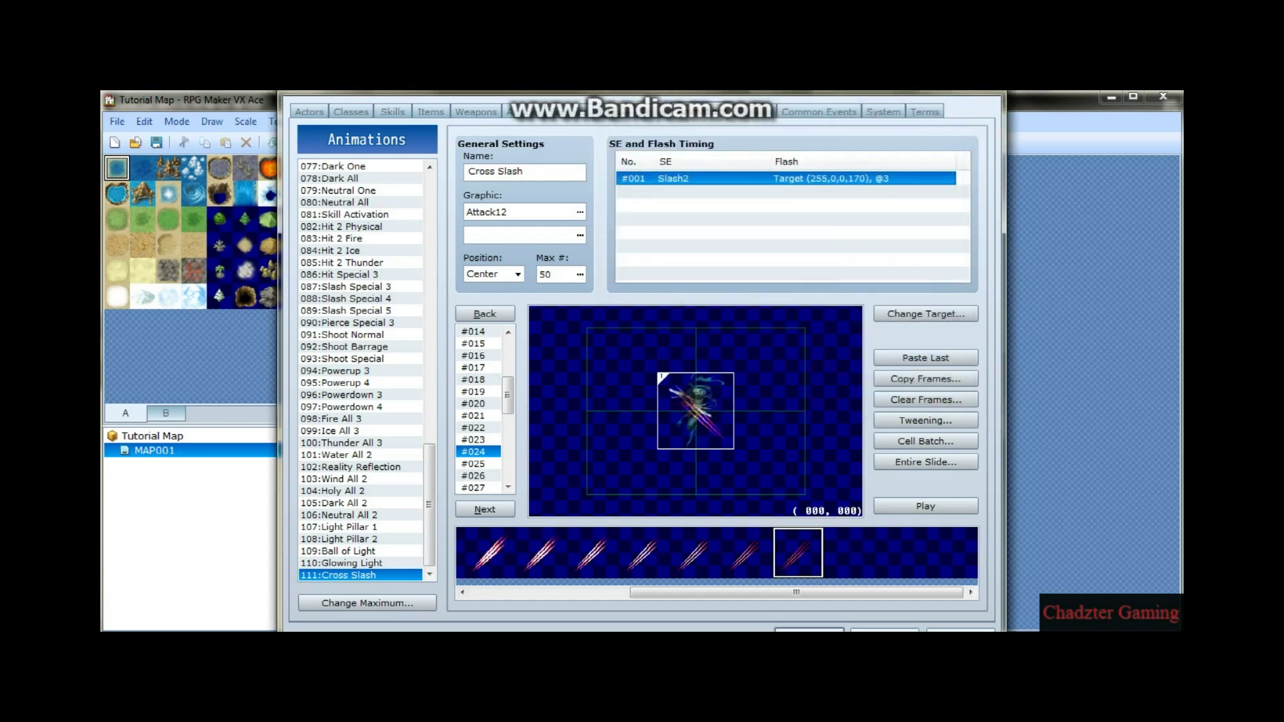
{"action": "left_click", "coordinate": [923, 506]}
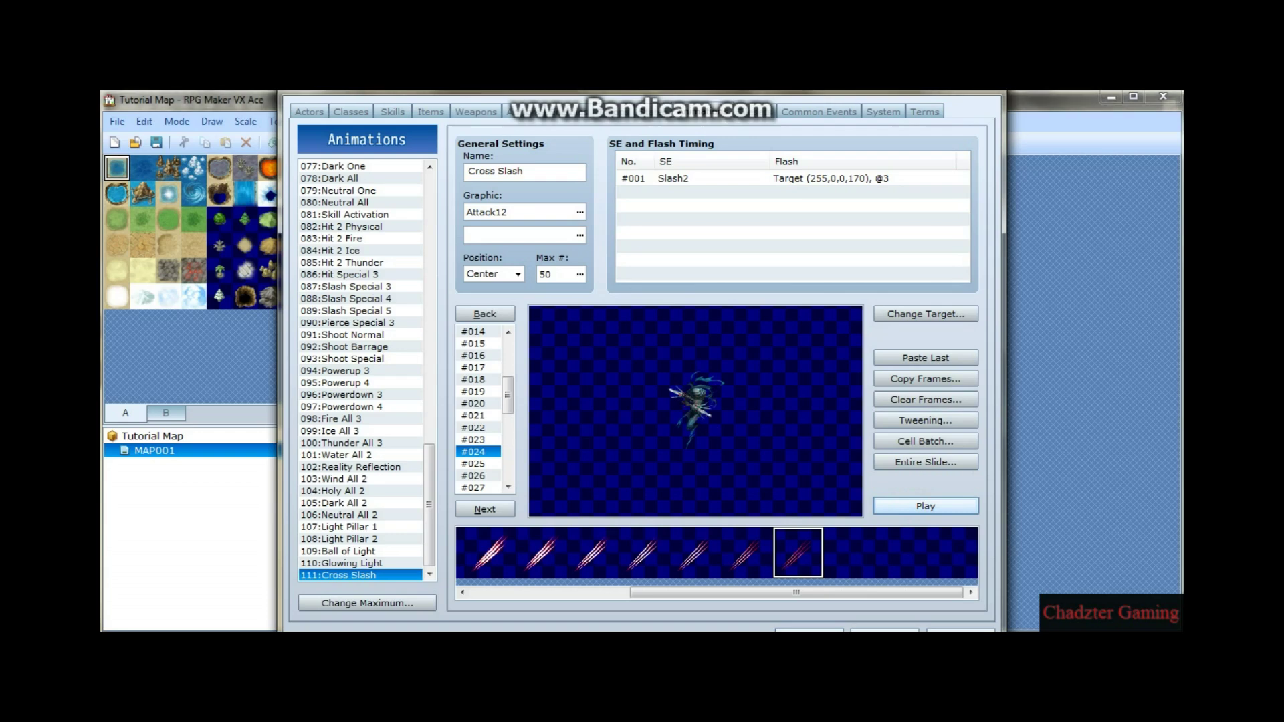
{"action": "left_click", "coordinate": [913, 506]}
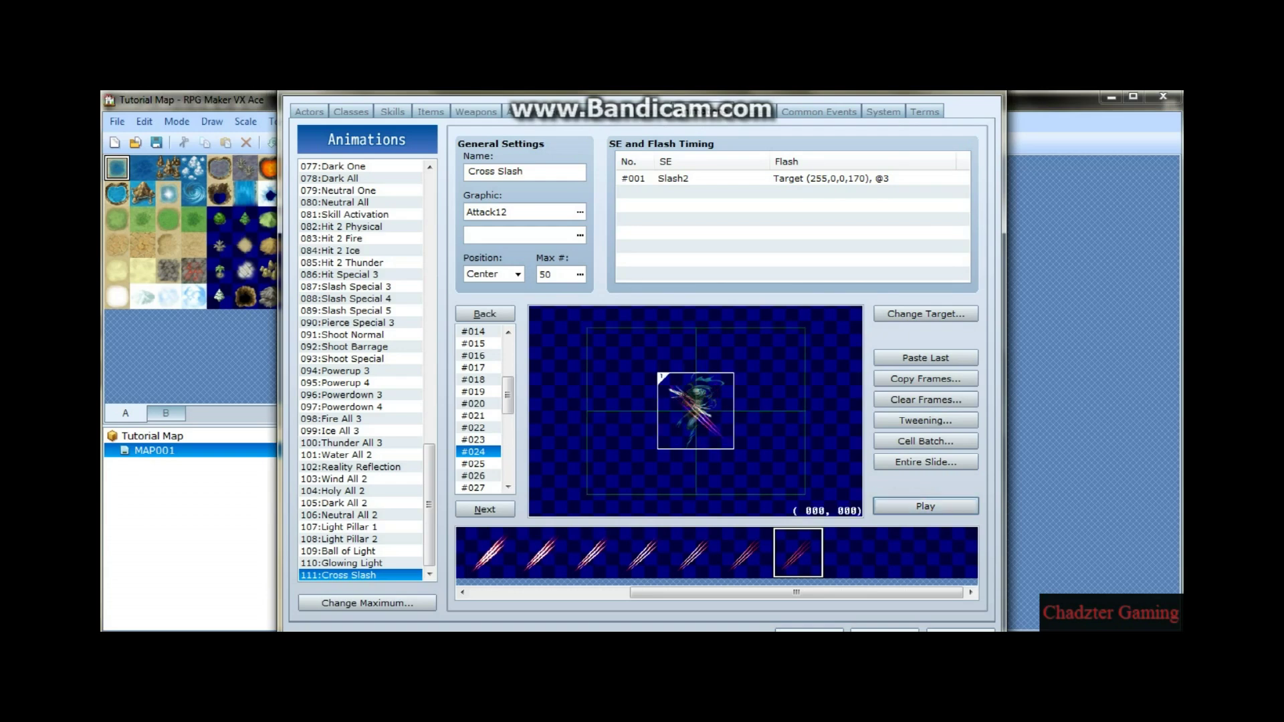
Start a new SE and flash timing entry for frame 13, where the flipped slash begins.
{"action": "left_click_drag", "start_coordinate": [506, 391], "coordinate": [485, 416]}
{"action": "scroll", "coordinate": [479, 410], "scroll_direction": "down", "scroll_amount": 3}
{"action": "left_click", "coordinate": [479, 403]}
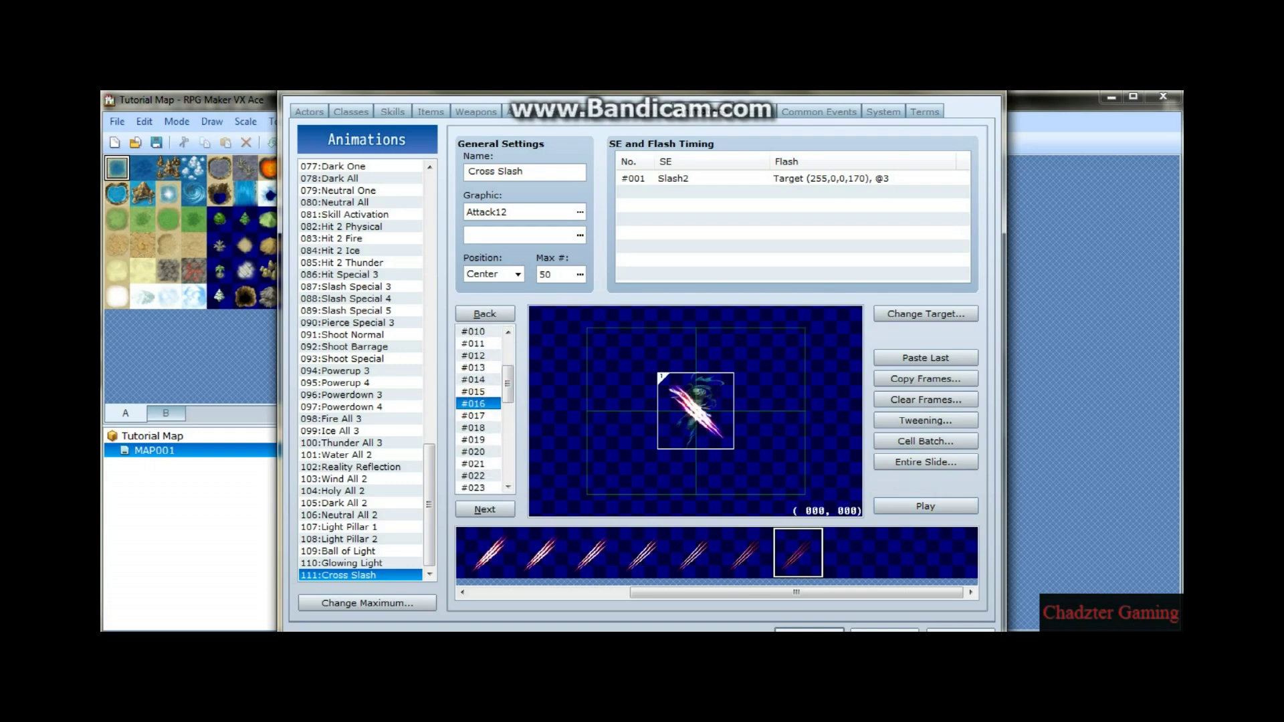
{"action": "left_click", "coordinate": [479, 366]}
{"action": "double_click", "coordinate": [661, 188]}
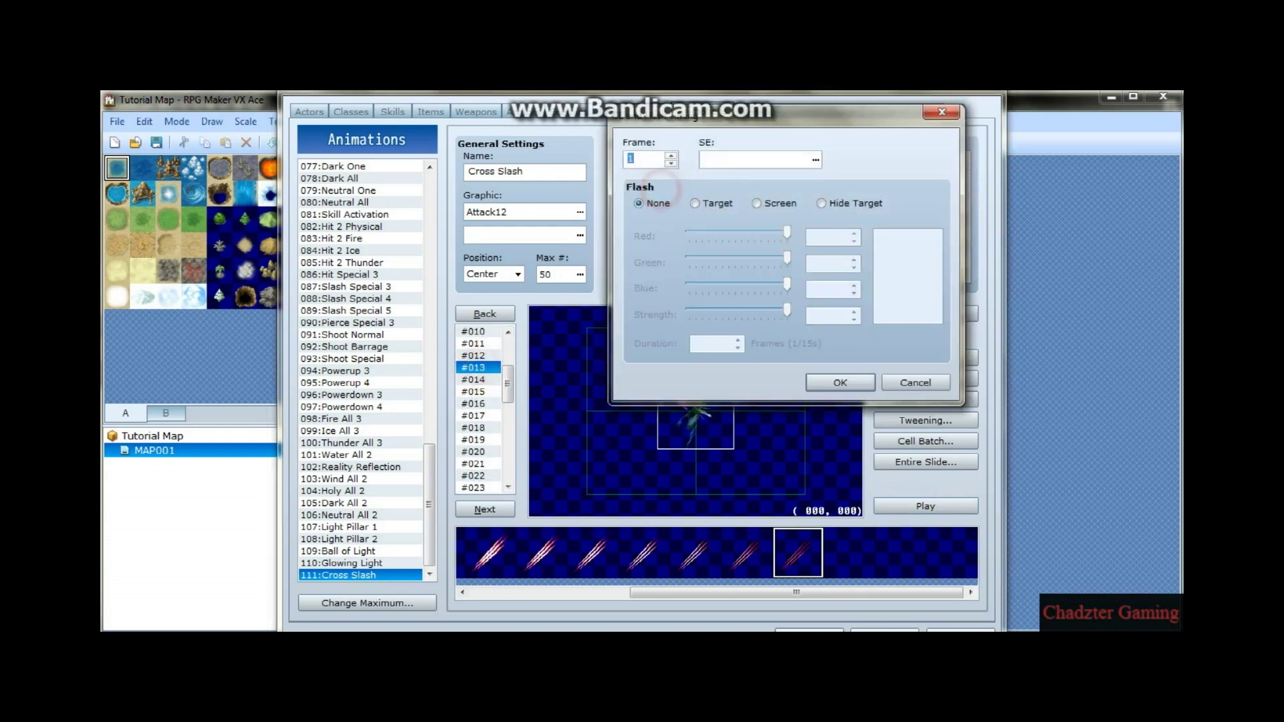
{"action": "left_click", "coordinate": [641, 159]}
Audition the Slash2 sound effect and assign it to the frame 13 timing entry.
{"action": "left_click", "coordinate": [815, 159]}
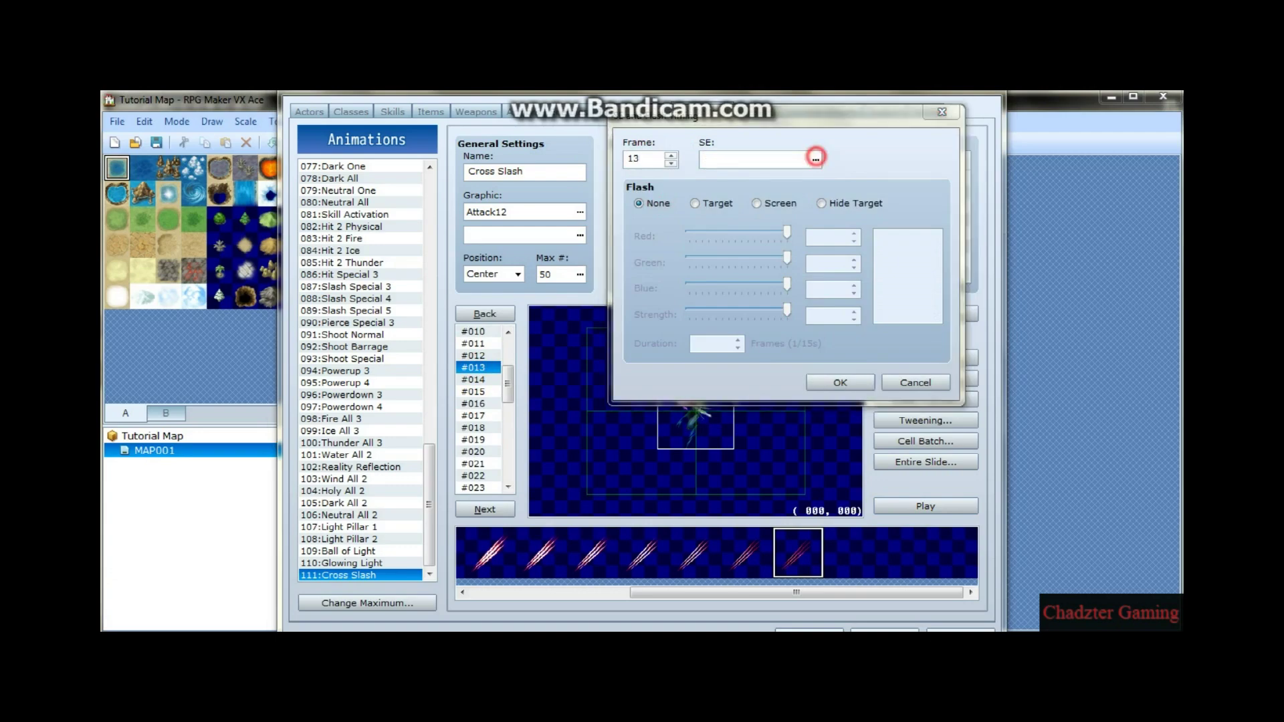
{"action": "left_click_drag", "start_coordinate": [855, 127], "coordinate": [855, 321]}
{"action": "left_click", "coordinate": [724, 222]}
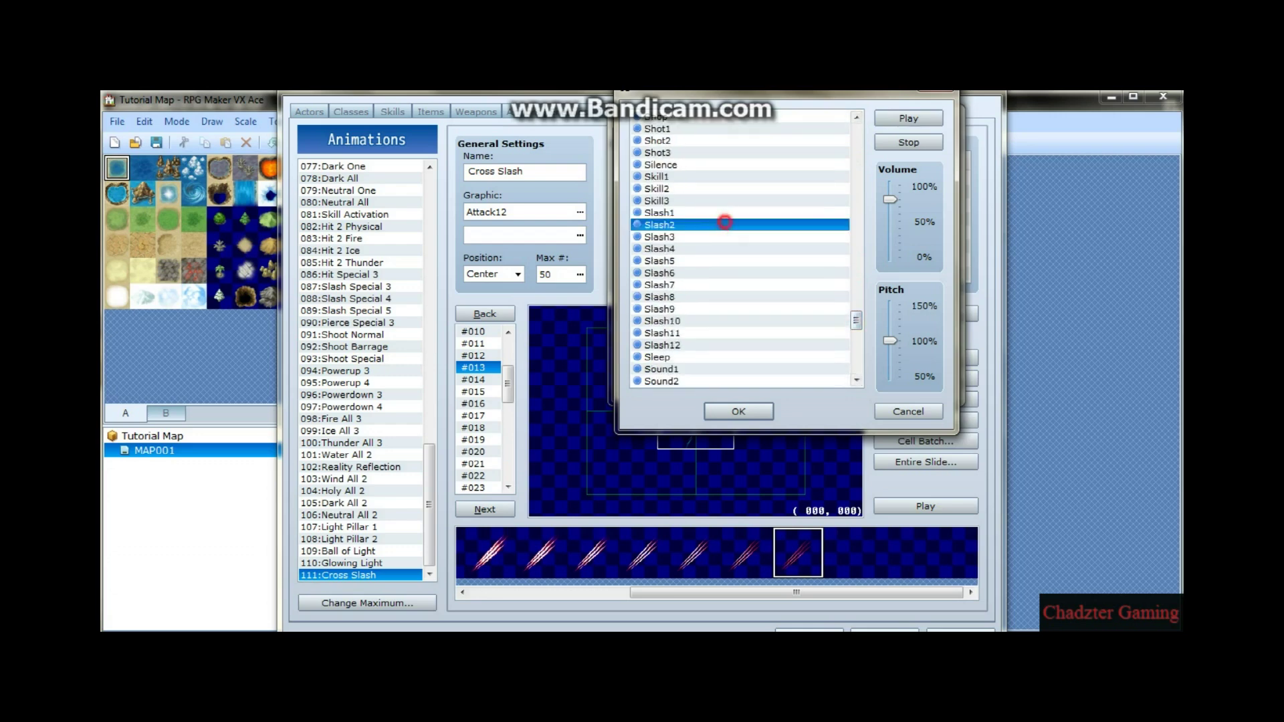
{"action": "left_click", "coordinate": [908, 119]}
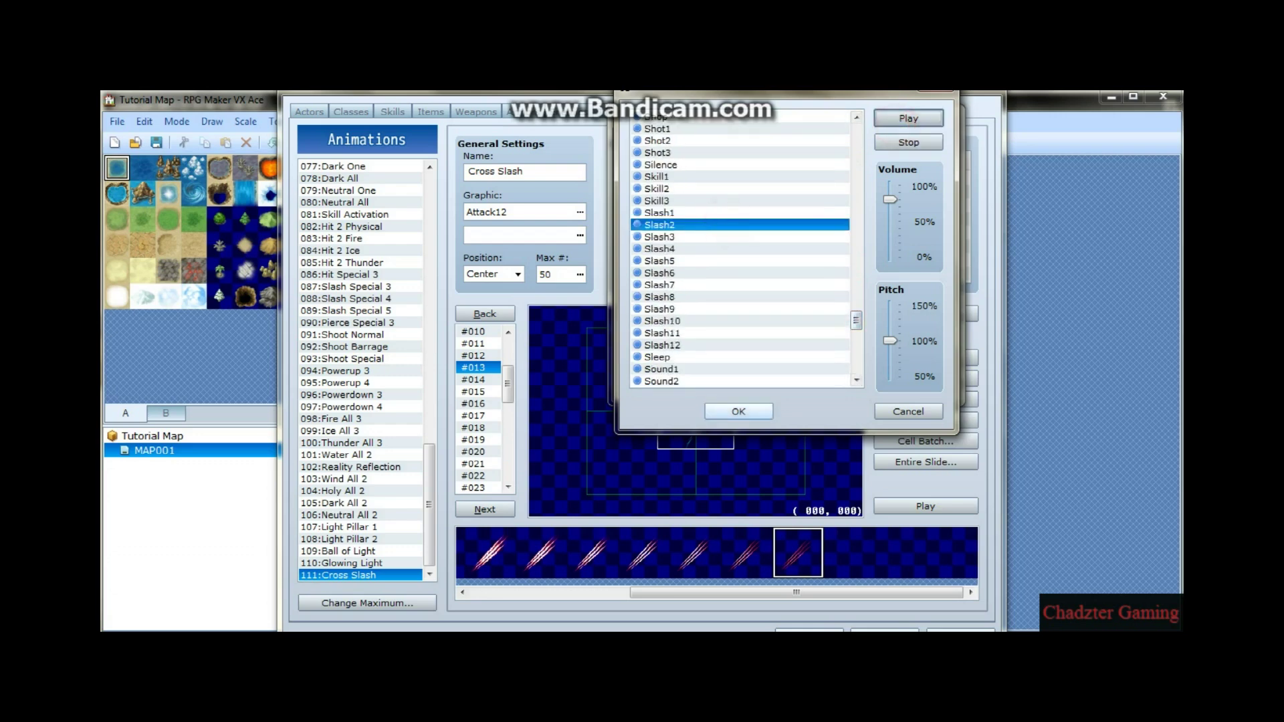
{"action": "left_click", "coordinate": [738, 411]}
Give the frame 13 entry a Screen flash with Red 255, Green 0, Blue 0 and strength 170.
{"action": "left_click", "coordinate": [704, 204]}
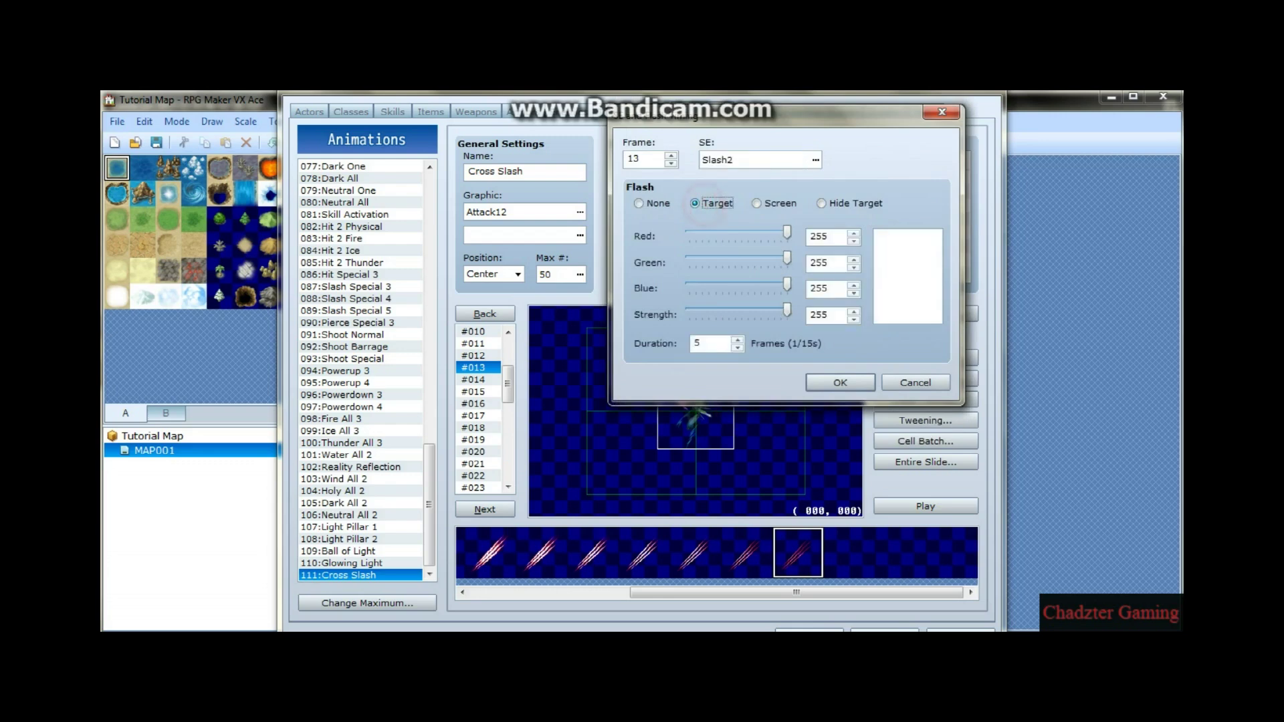
{"action": "left_click", "coordinate": [757, 203]}
{"action": "left_click_drag", "start_coordinate": [786, 258], "coordinate": [689, 260]}
{"action": "left_click_drag", "start_coordinate": [787, 287], "coordinate": [689, 287]}
{"action": "left_click_drag", "start_coordinate": [787, 311], "coordinate": [754, 311]}
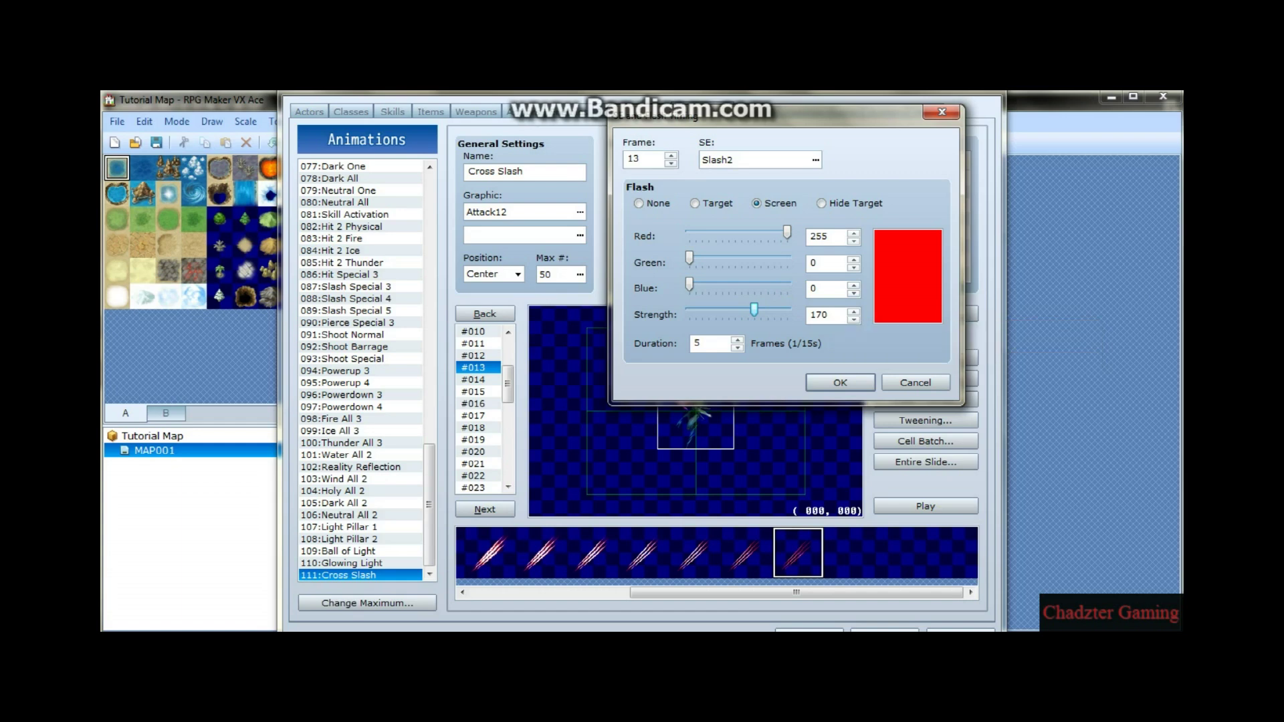
Set the frame 13 flash duration to 6 frames, accept the entry and play the animation preview.
{"action": "double_click", "coordinate": [721, 343]}
{"action": "type", "text": "6"}
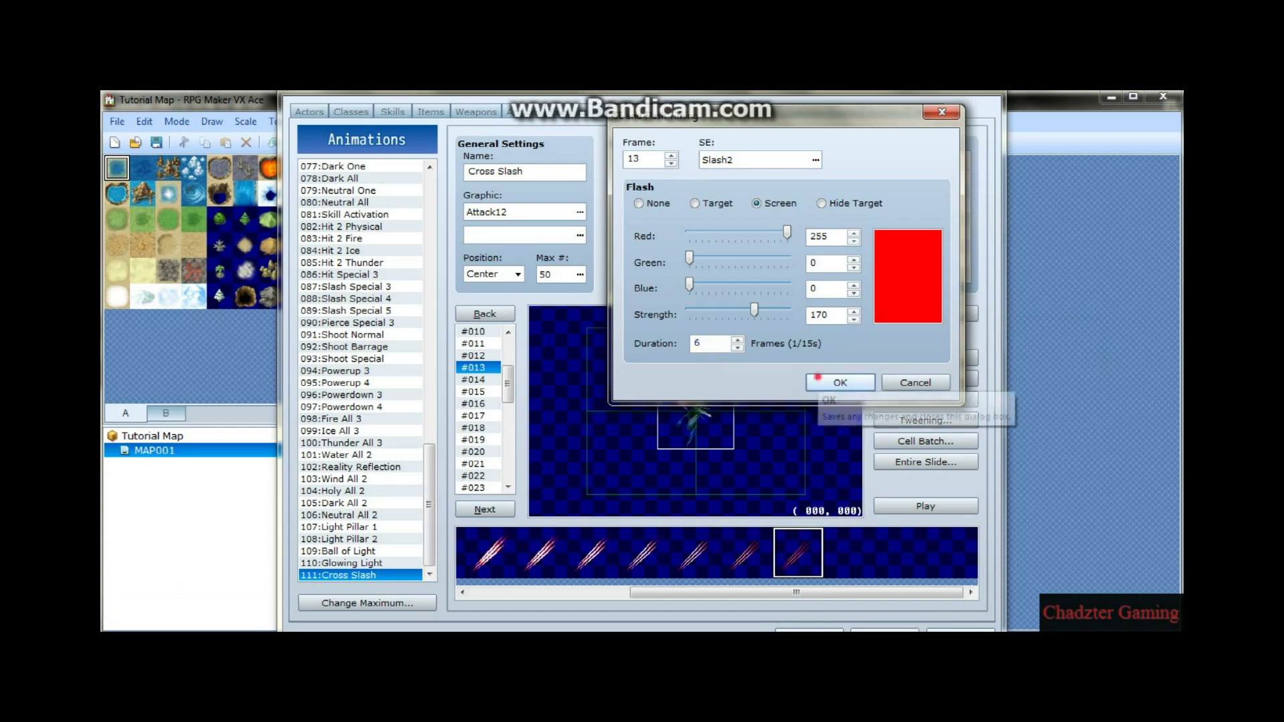
{"action": "left_click", "coordinate": [837, 382]}
{"action": "left_click", "coordinate": [925, 506]}
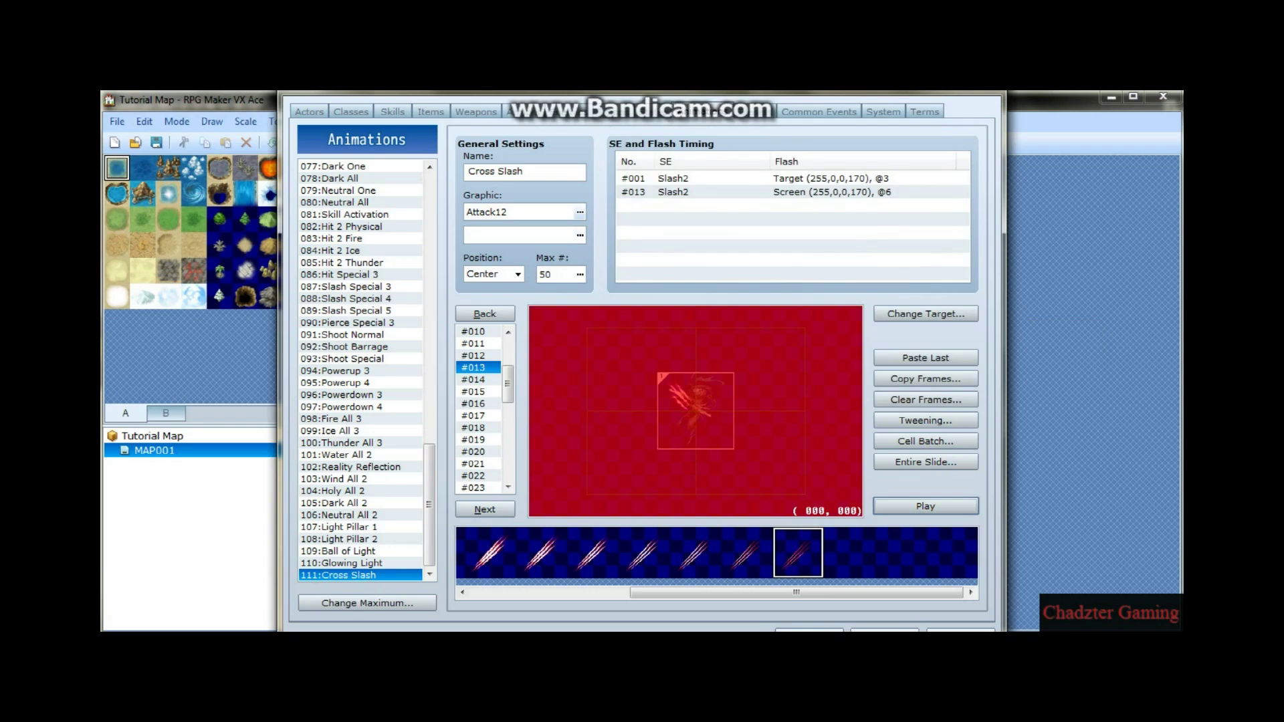
Look through the attack graphics and assign Attack7 as the second graphic of Cross Slash.
{"action": "left_click", "coordinate": [579, 234]}
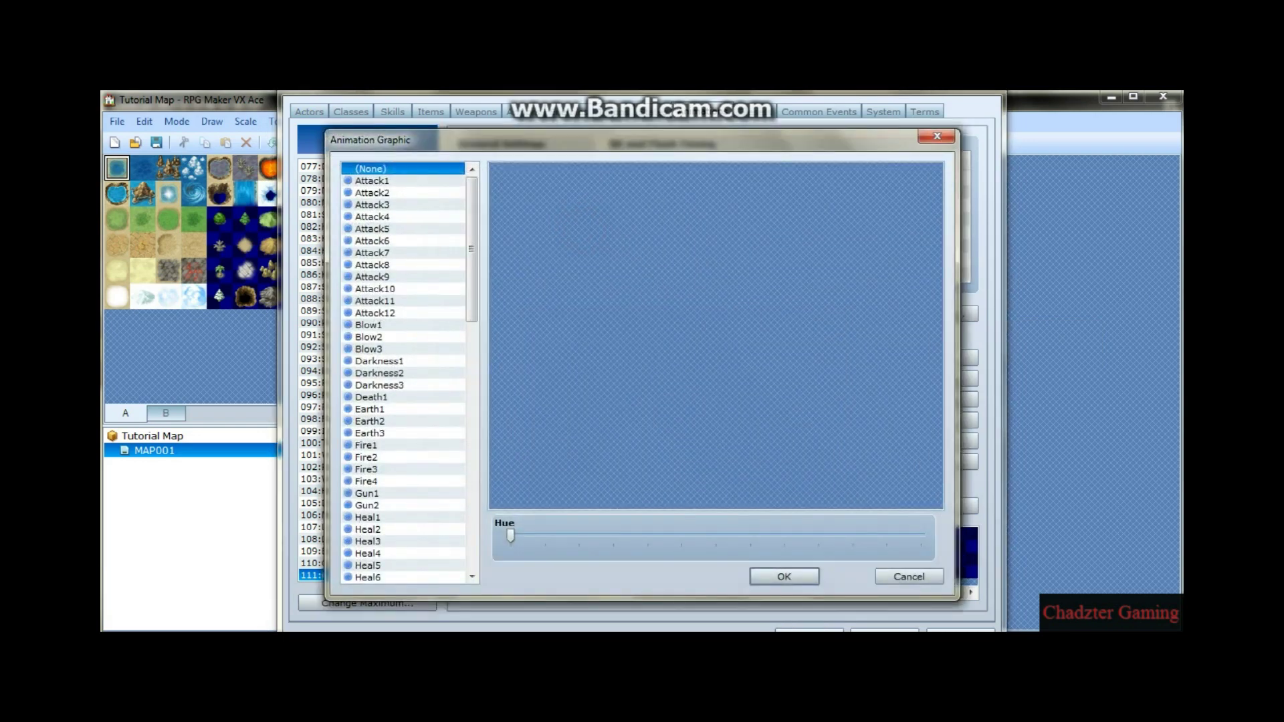
{"action": "left_click", "coordinate": [387, 241]}
{"action": "left_click", "coordinate": [387, 312]}
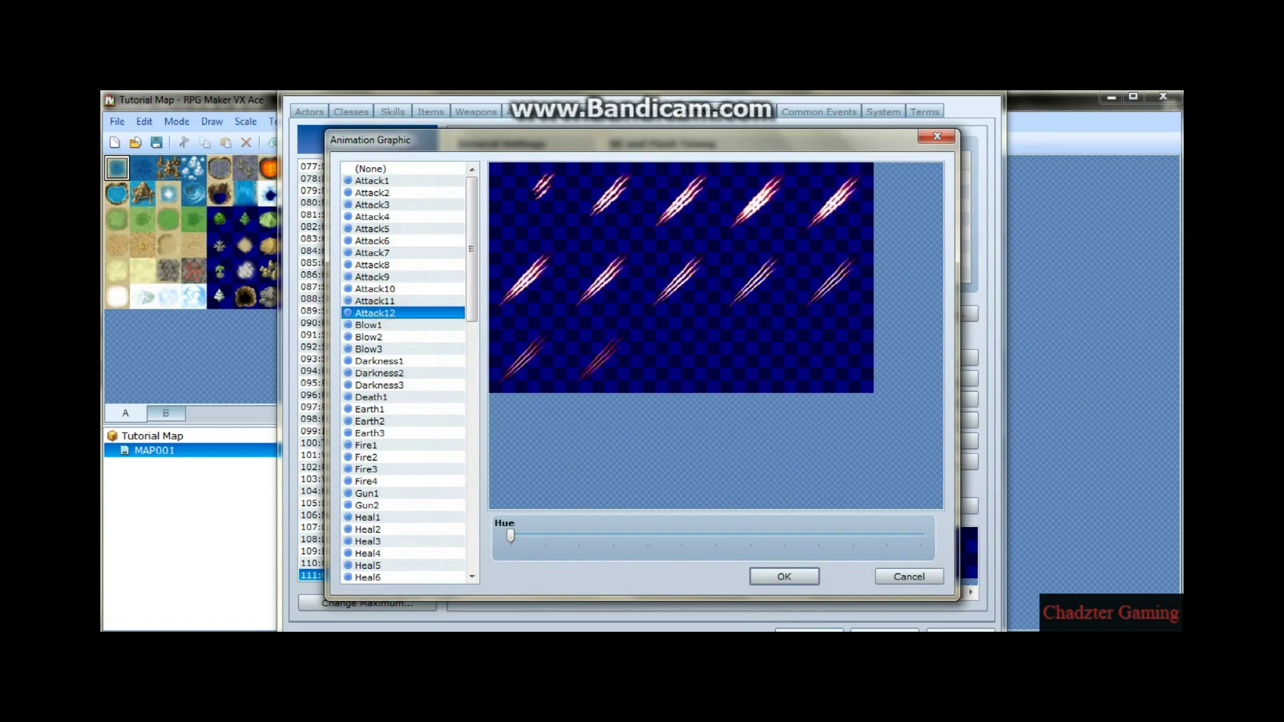
{"action": "left_click", "coordinate": [371, 252]}
{"action": "left_click", "coordinate": [784, 576]}
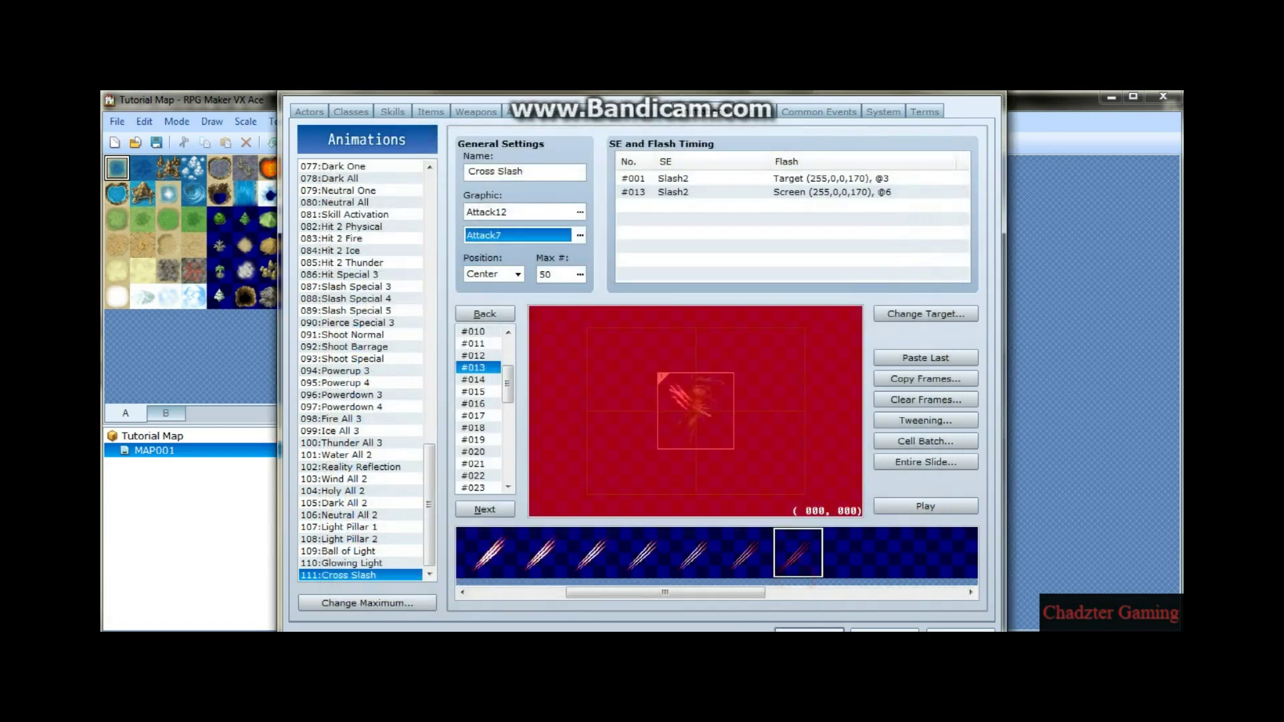
Place an extra Attack7 slash at (-136, -96) in frame #010 and another at the same position in frame #011.
{"action": "left_click_drag", "start_coordinate": [738, 588], "coordinate": [937, 590]}
{"action": "left_click", "coordinate": [475, 332]}
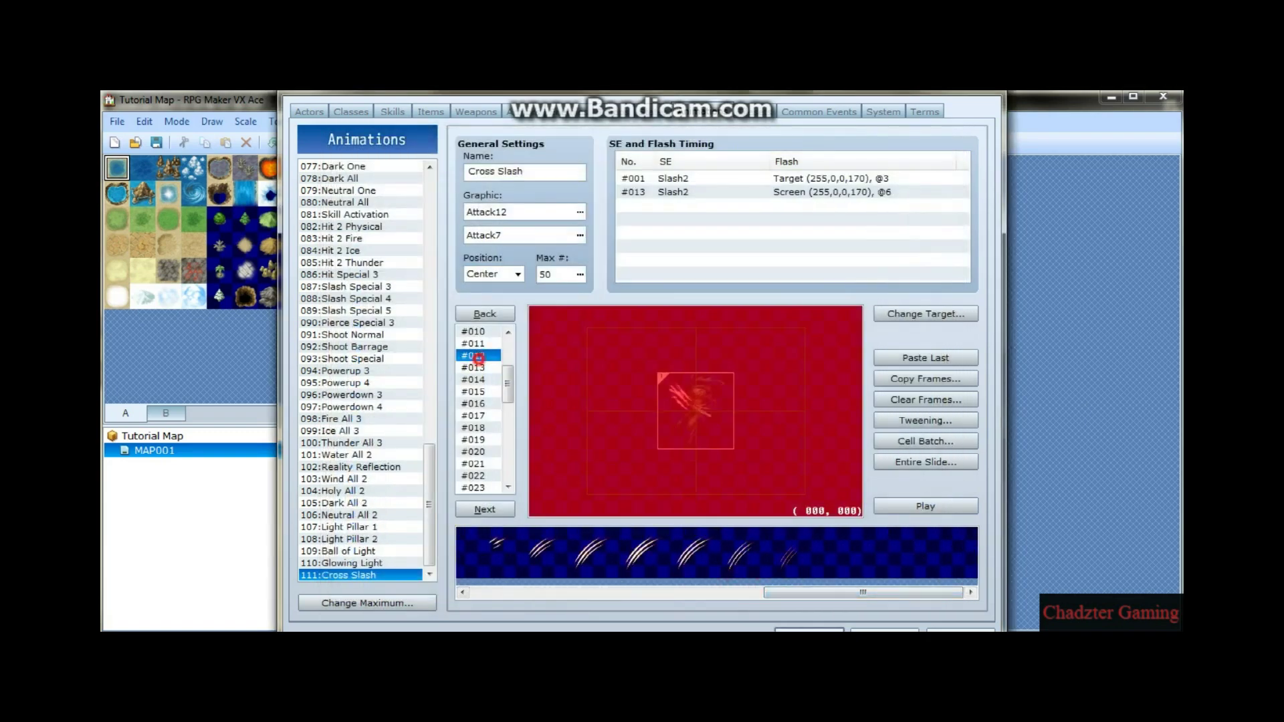
{"action": "left_click", "coordinate": [475, 343]}
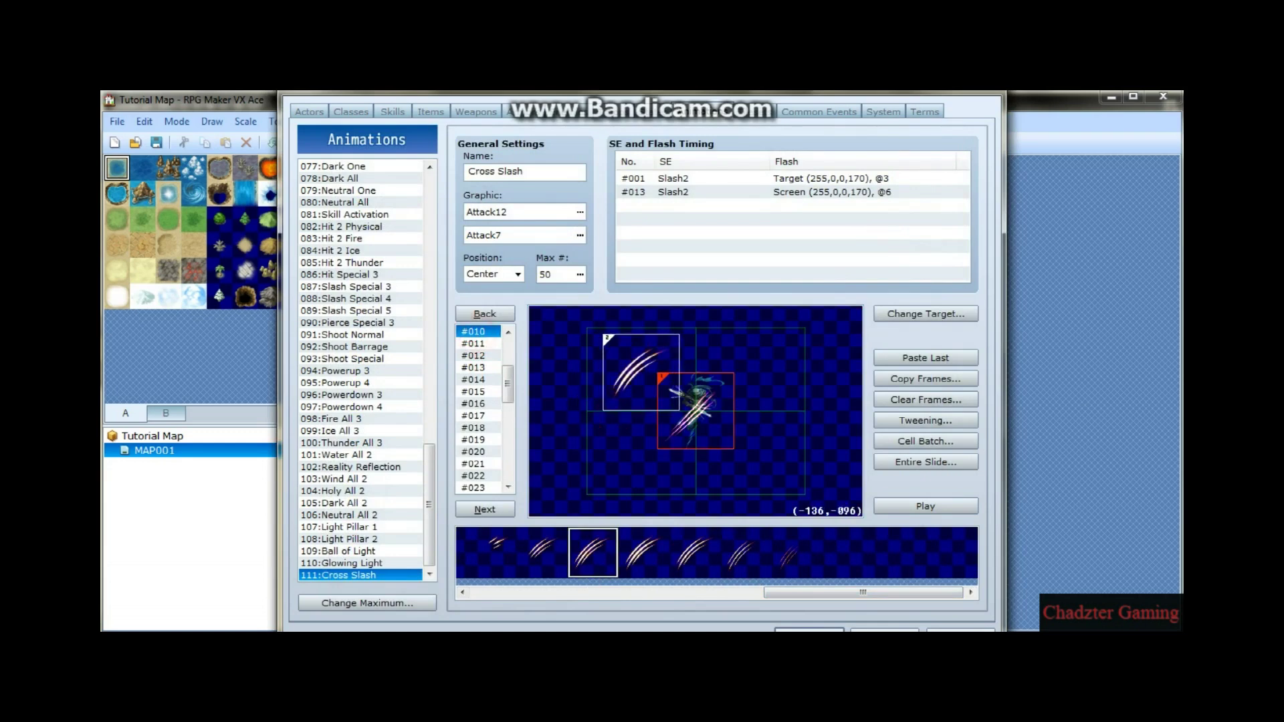
{"action": "left_click", "coordinate": [644, 552]}
{"action": "left_click_drag", "start_coordinate": [624, 461], "coordinate": [641, 373]}
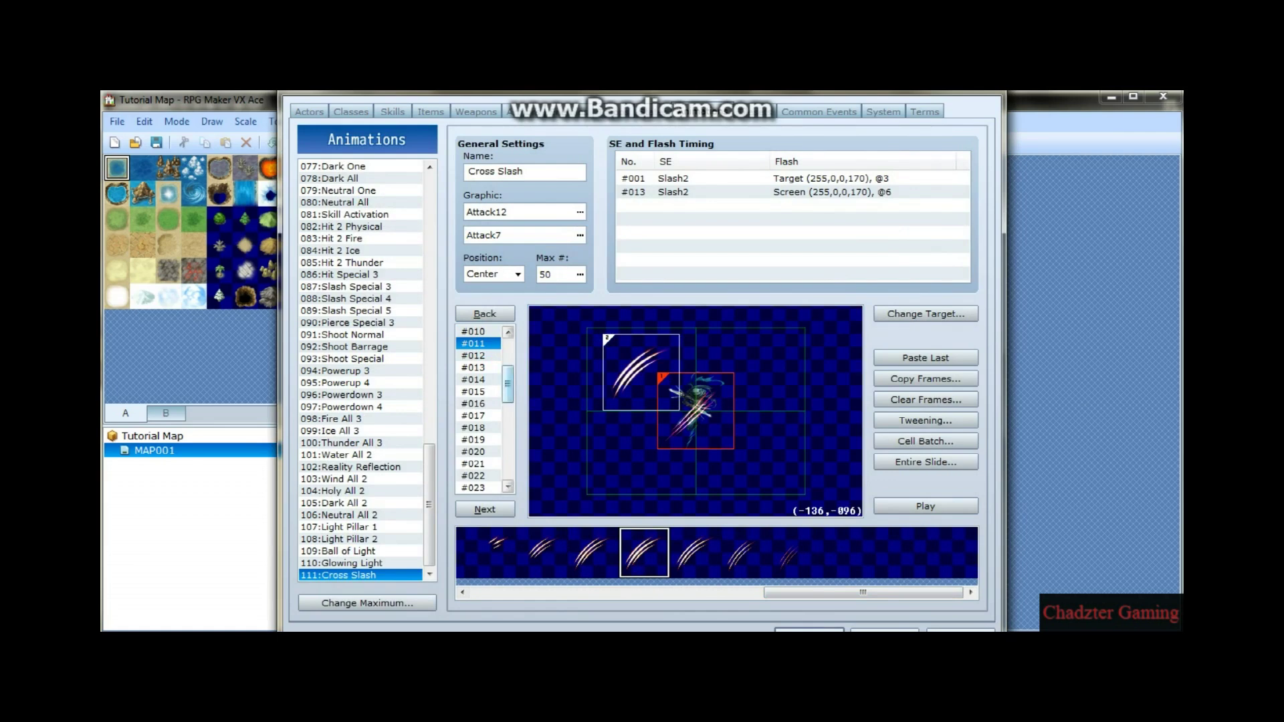
Add two more Attack7 slashes to frame #011, one at about (232, 0) and one at (-112, 128).
{"action": "left_click_drag", "start_coordinate": [507, 381], "coordinate": [505, 355]}
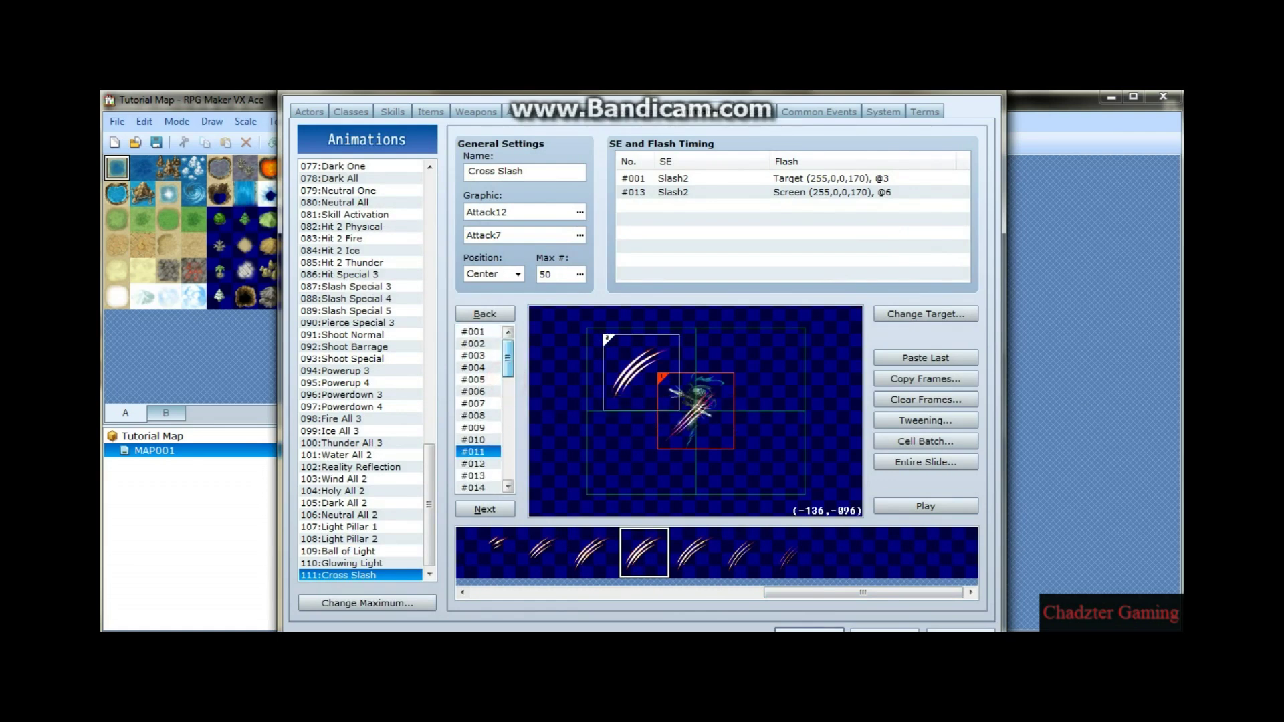
{"action": "left_click", "coordinate": [788, 408]}
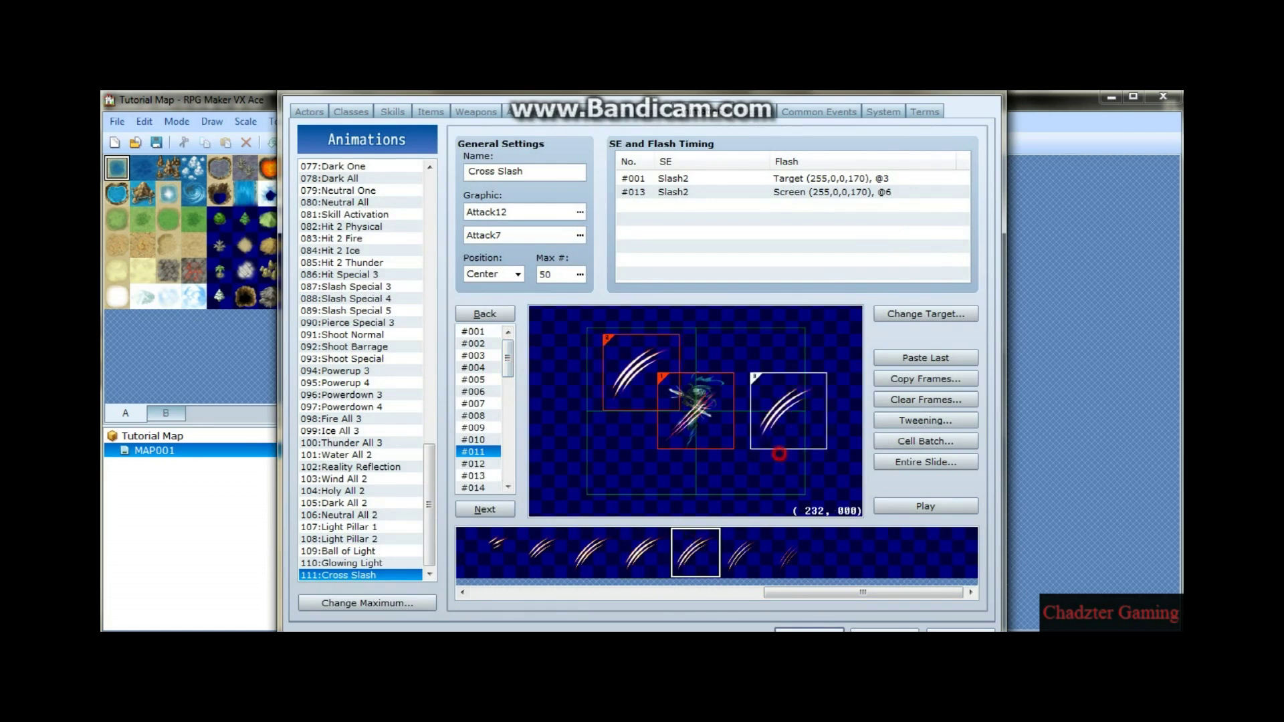
{"action": "left_click", "coordinate": [649, 461]}
Step through frames #012 to #014 to check how they follow the extra slashes.
{"action": "left_click", "coordinate": [730, 547]}
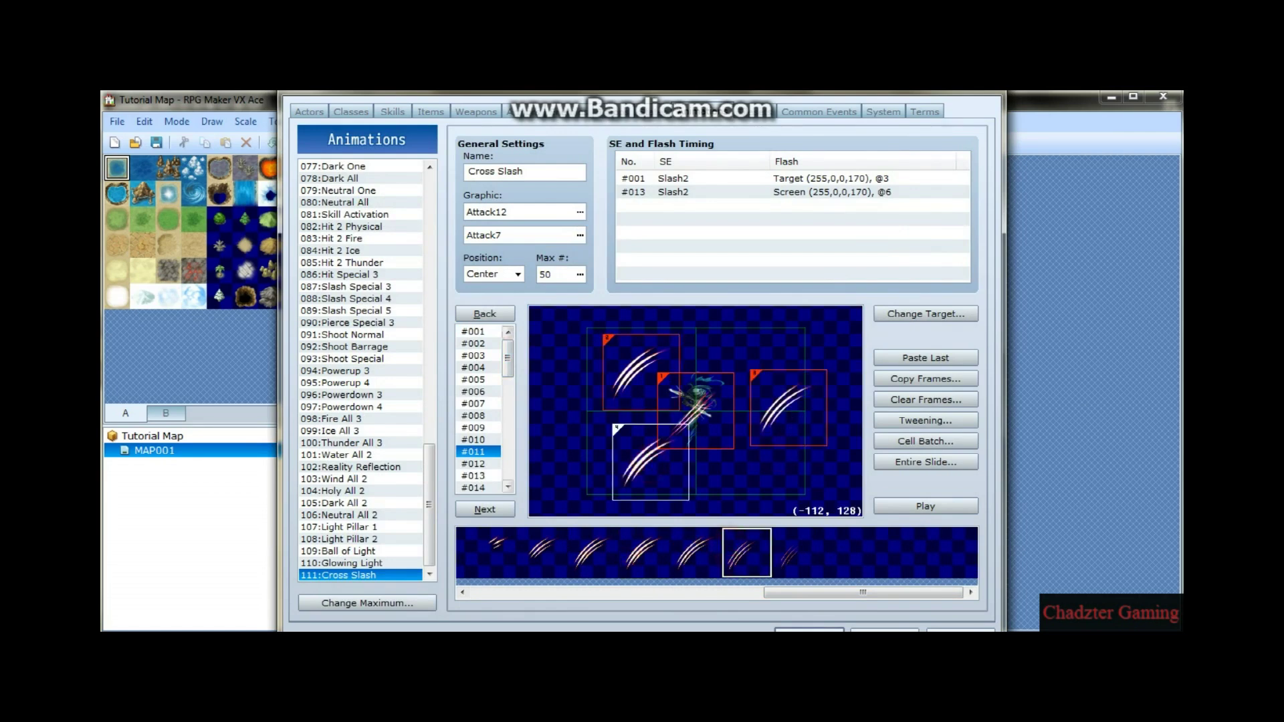
{"action": "left_click", "coordinate": [485, 463]}
{"action": "left_click", "coordinate": [479, 483]}
{"action": "left_click", "coordinate": [508, 347]}
{"action": "left_click_drag", "start_coordinate": [508, 347], "coordinate": [508, 366]}
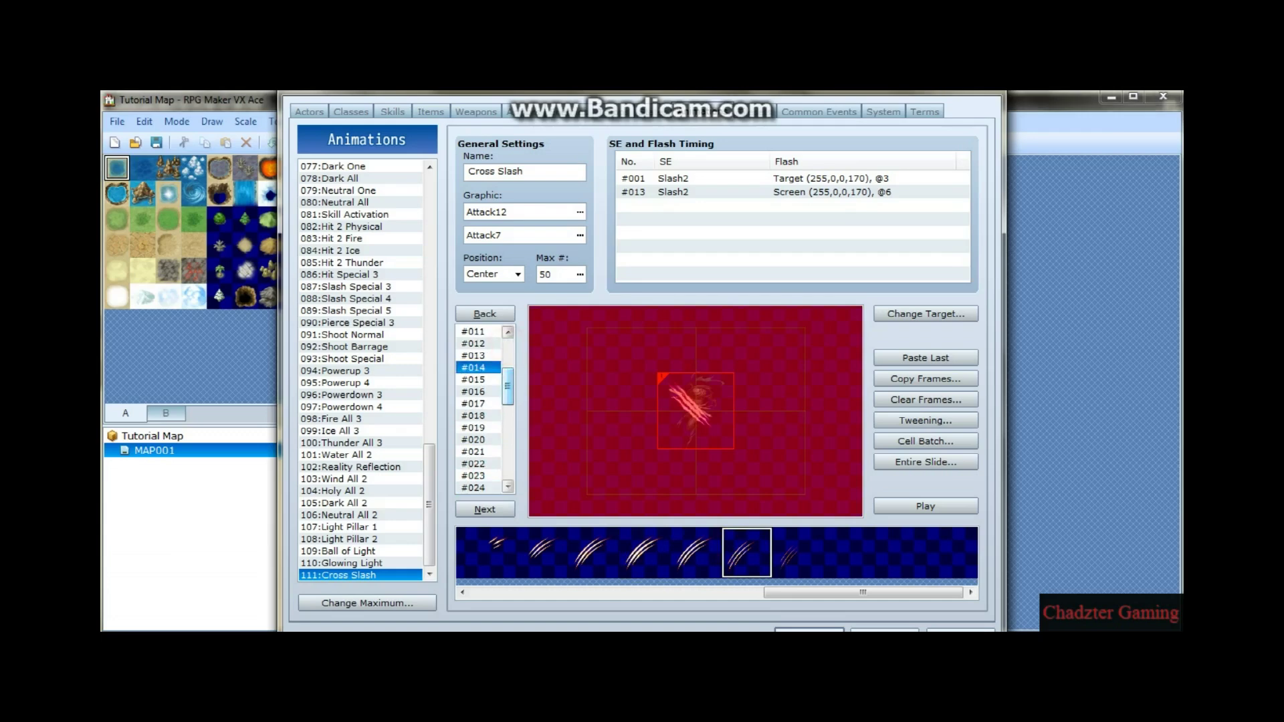
{"action": "left_click", "coordinate": [477, 343]}
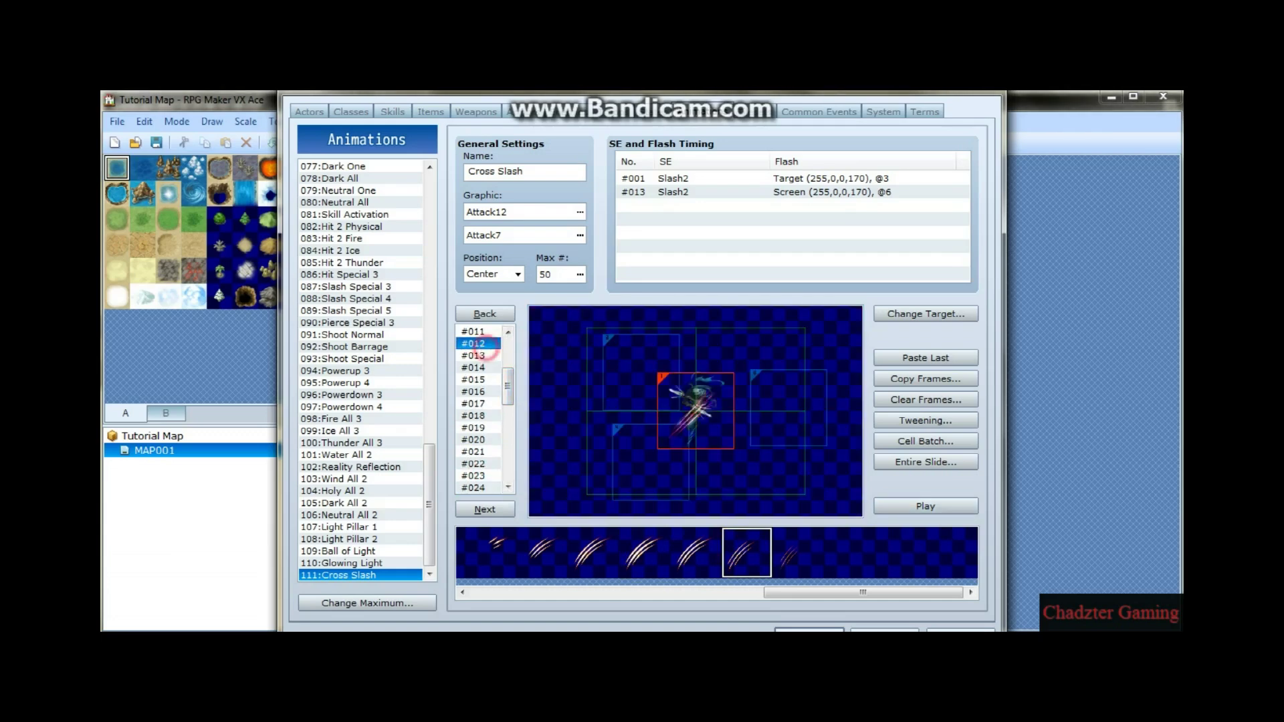
{"action": "left_click", "coordinate": [476, 355]}
Delete the three extra Attack7 slashes from frame #011.
{"action": "left_click", "coordinate": [476, 332]}
{"action": "left_click", "coordinate": [615, 363]}
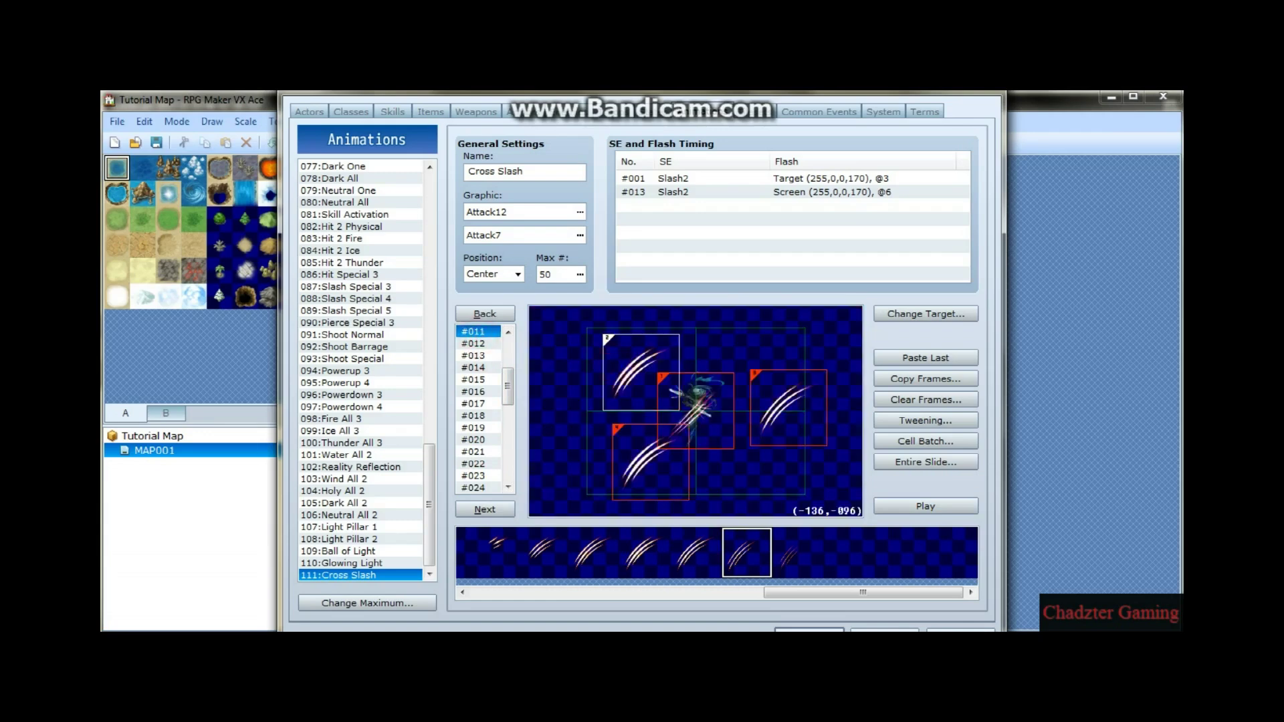
{"action": "key", "text": "Delete"}
{"action": "left_click", "coordinate": [648, 455]}
{"action": "key", "text": "Delete"}
{"action": "left_click", "coordinate": [805, 406]}
{"action": "key", "text": "Delete"}
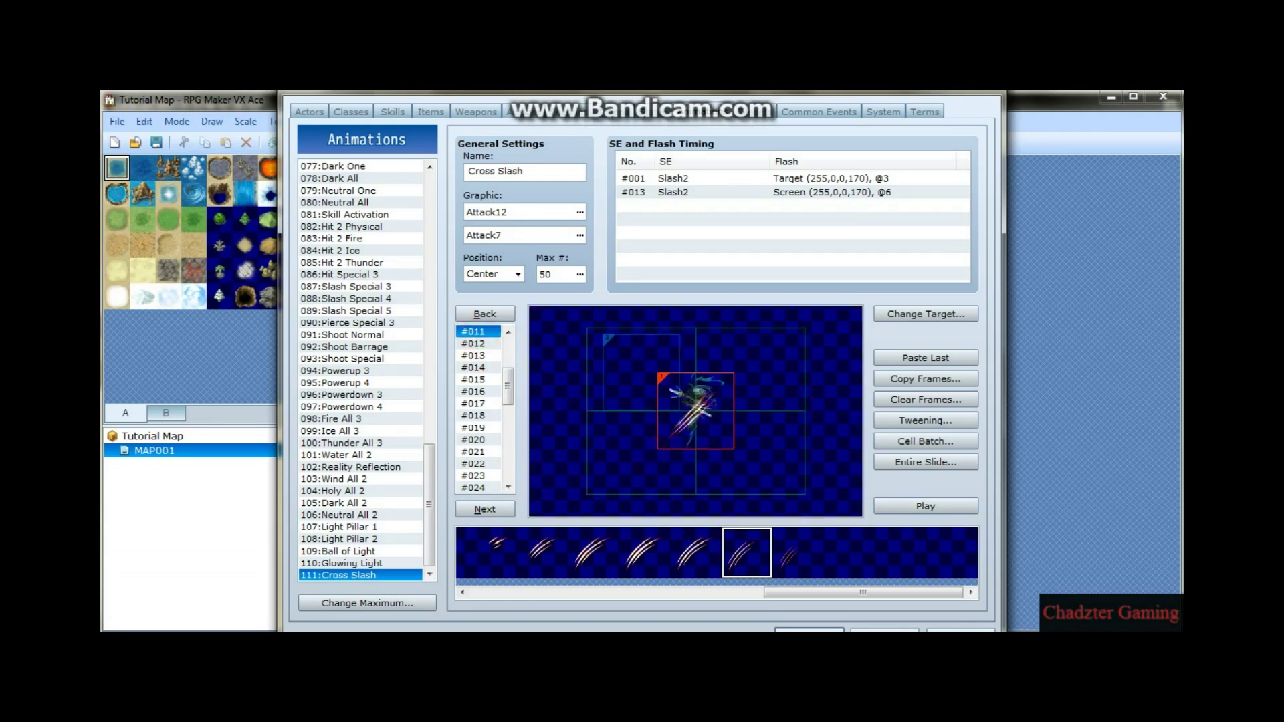
Delete the extra Attack7 slash from frame #010.
{"action": "scroll", "coordinate": [478, 433], "scroll_direction": "up", "scroll_amount": 3}
{"action": "left_click", "coordinate": [478, 429]}
{"action": "left_click", "coordinate": [477, 416]}
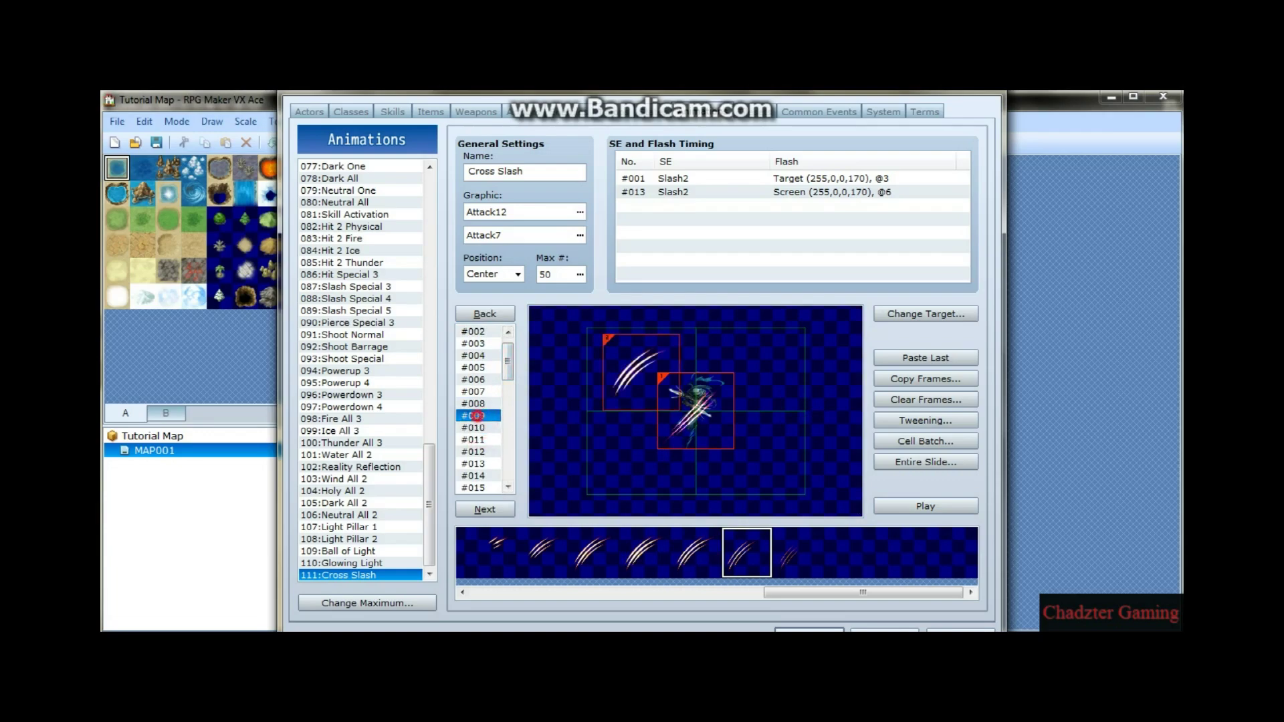
{"action": "left_click", "coordinate": [478, 428]}
{"action": "left_click", "coordinate": [626, 366]}
{"action": "key", "text": "Delete"}
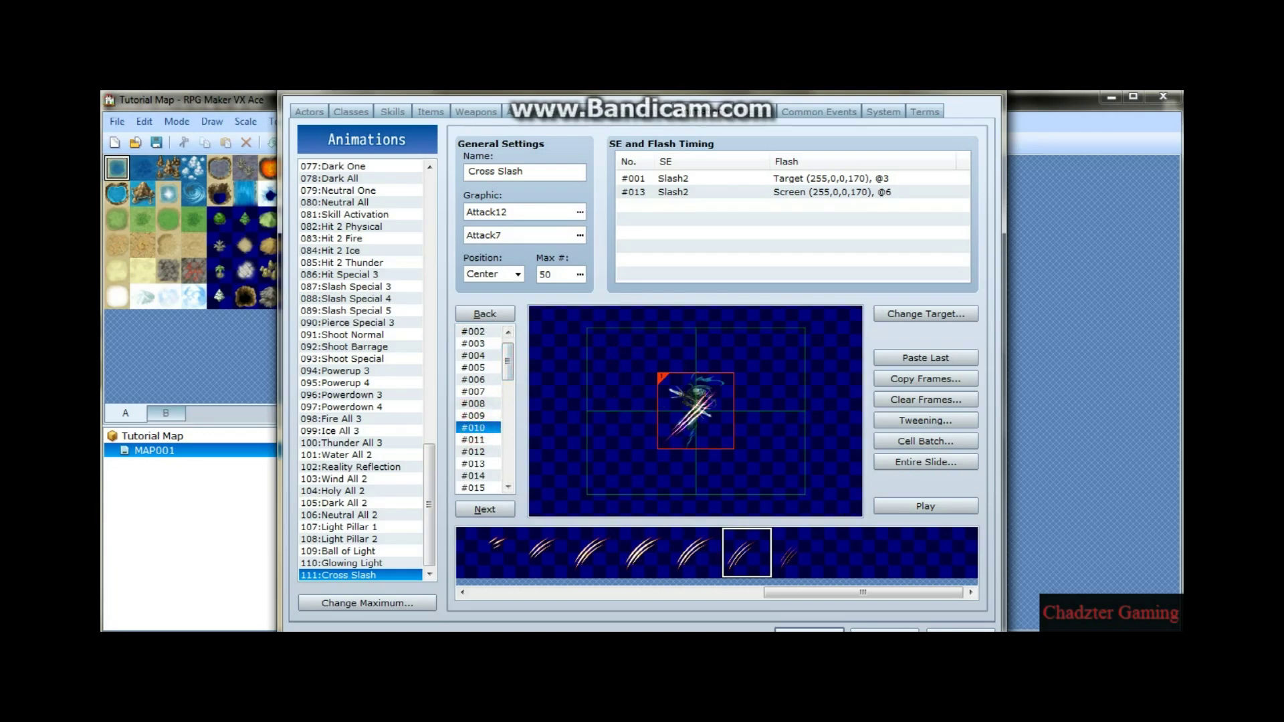
Preview the Cross Slash animation and play the existing Reality Reflection animation as a comparison.
{"action": "left_click", "coordinate": [925, 506]}
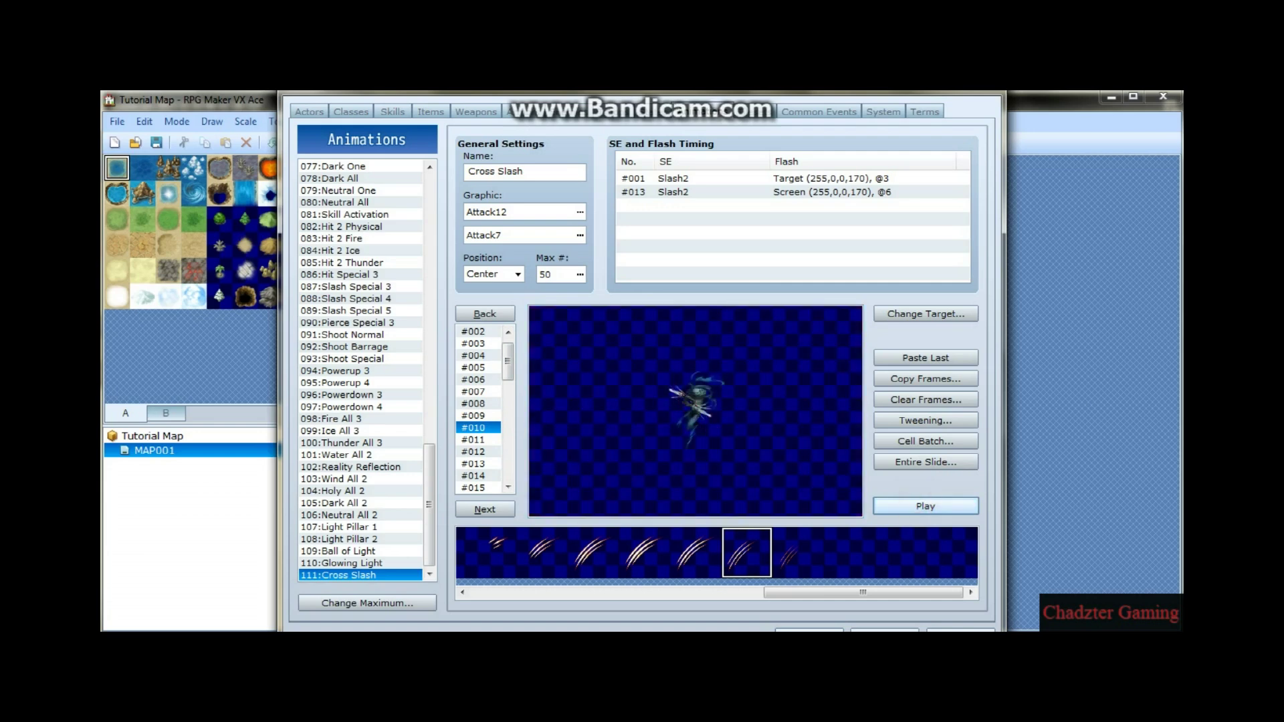
{"action": "left_click", "coordinate": [381, 466]}
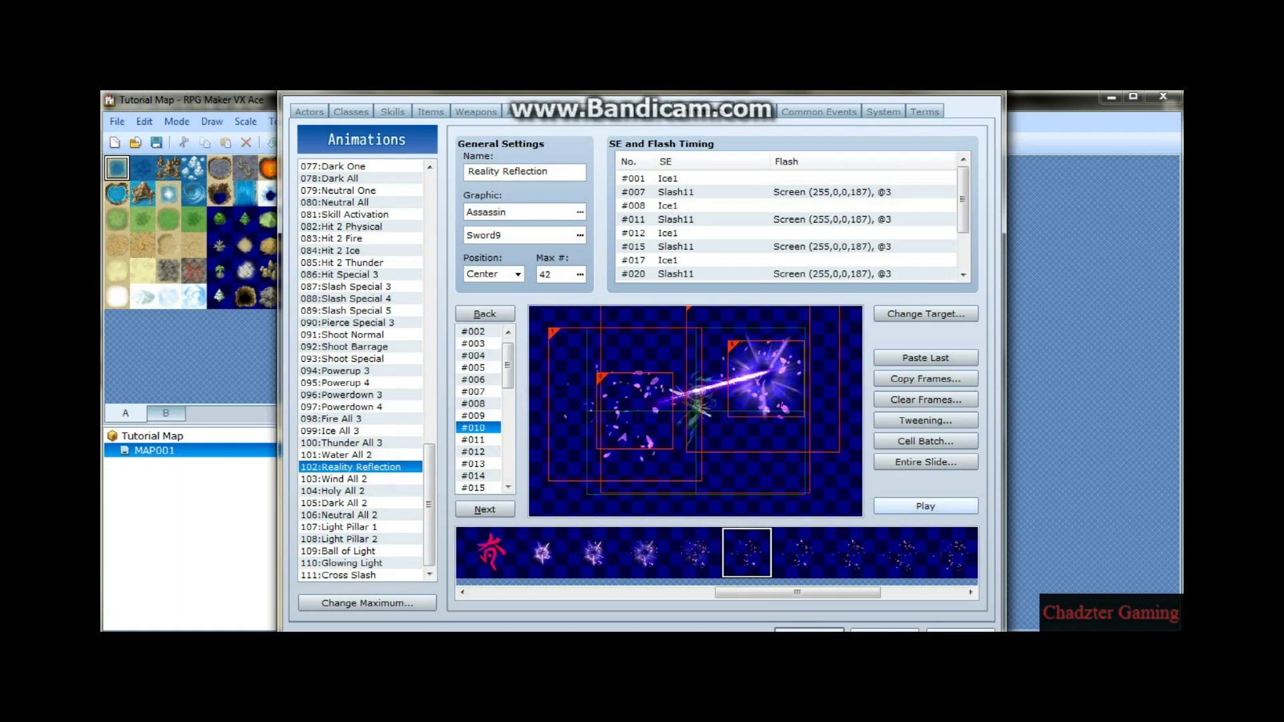
{"action": "left_click", "coordinate": [936, 506]}
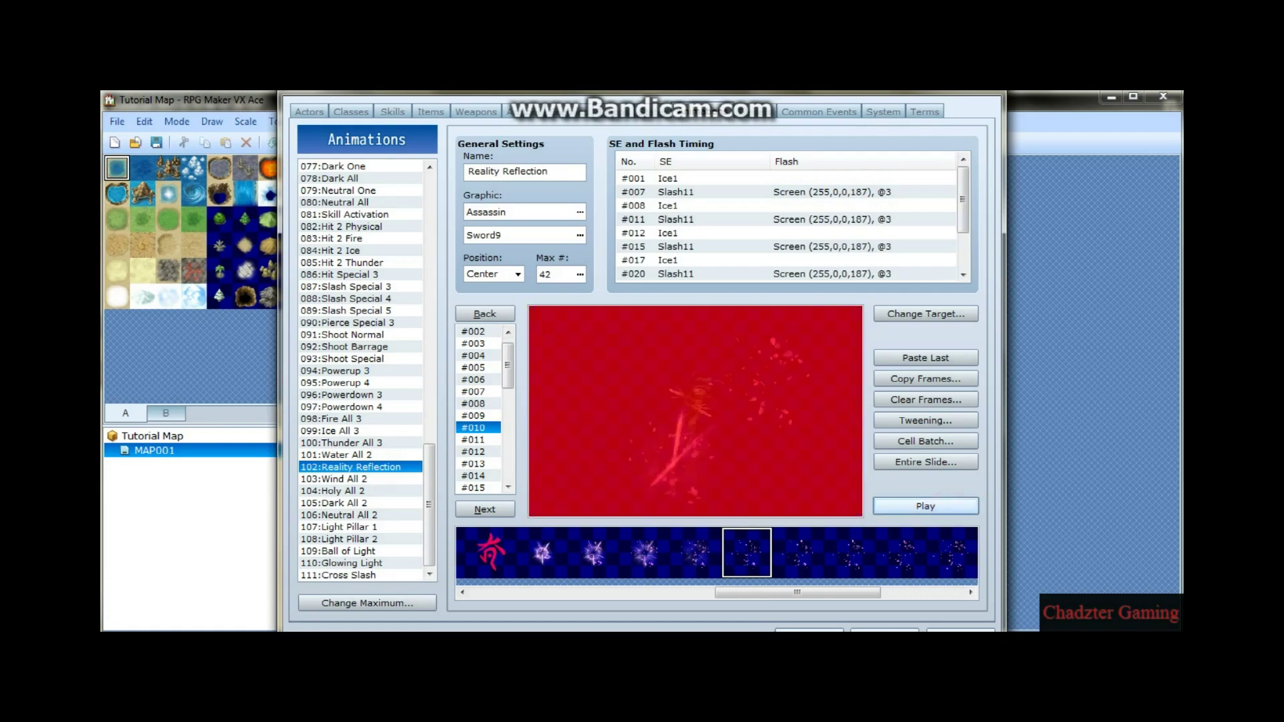